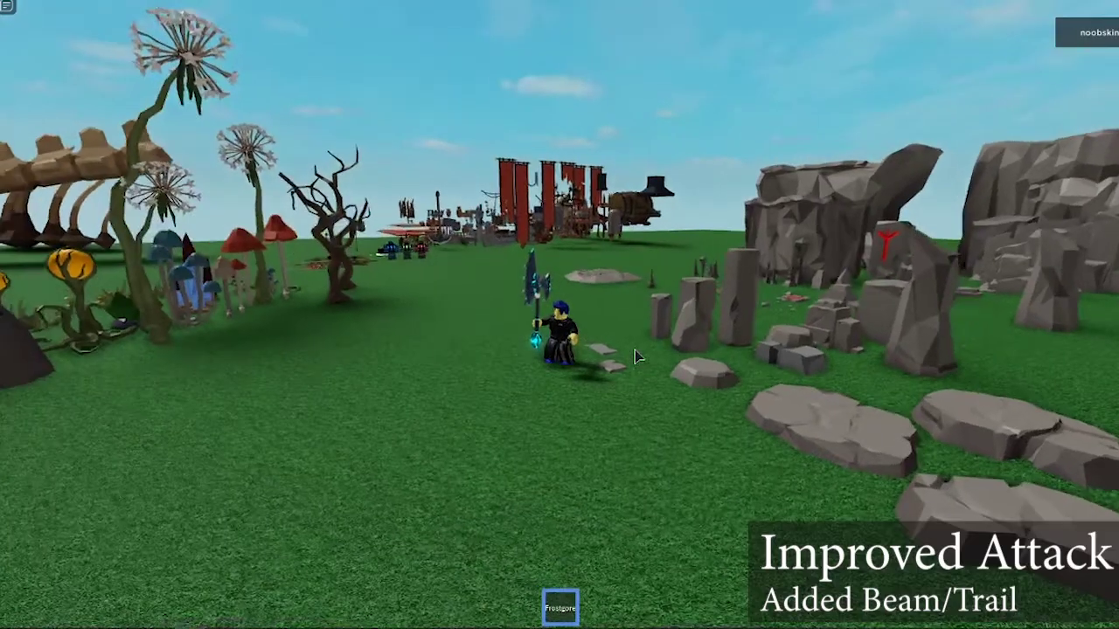
pyautogui.moveTo(636, 355); pyautogui.dragTo(635, 351, button='right')
pyautogui.click(634, 350)
pyautogui.click(634, 350)
pyautogui.press('w')
pyautogui.click(634, 351)
pyautogui.click(635, 351)
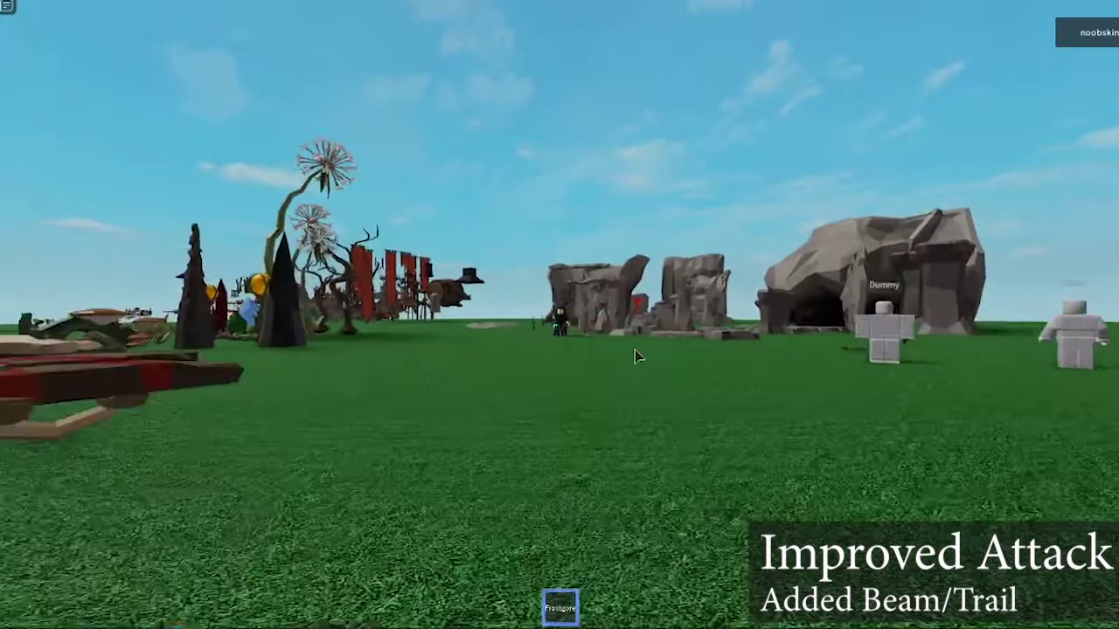
pyautogui.click(634, 351)
pyautogui.click(635, 356)
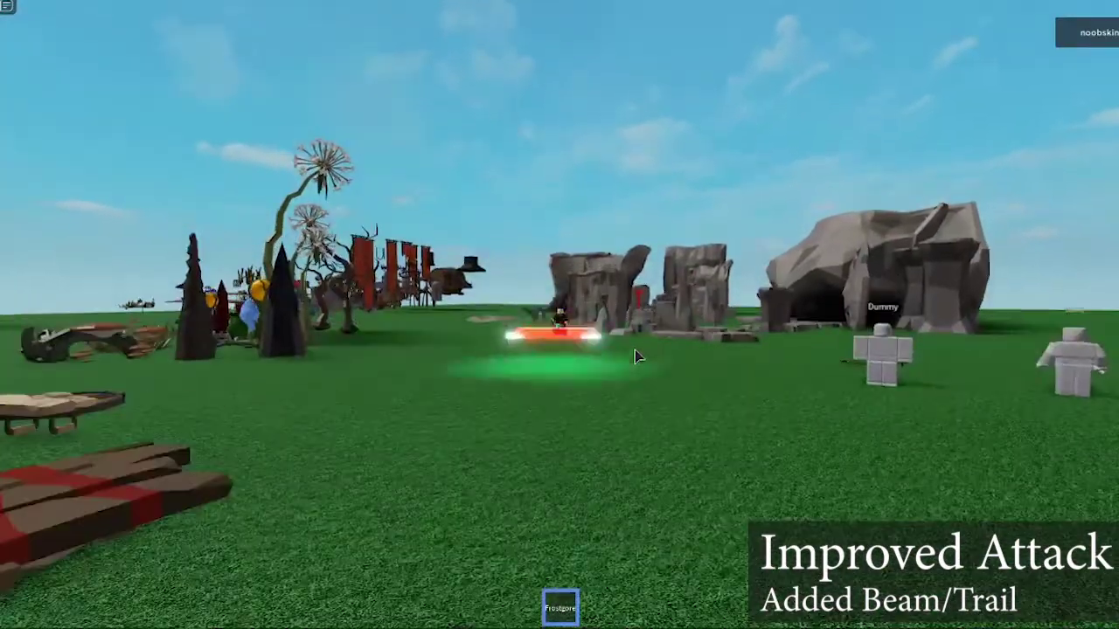
pyautogui.moveTo(635, 357); pyautogui.dragTo(634, 356, button='right')
pyautogui.click(635, 356)
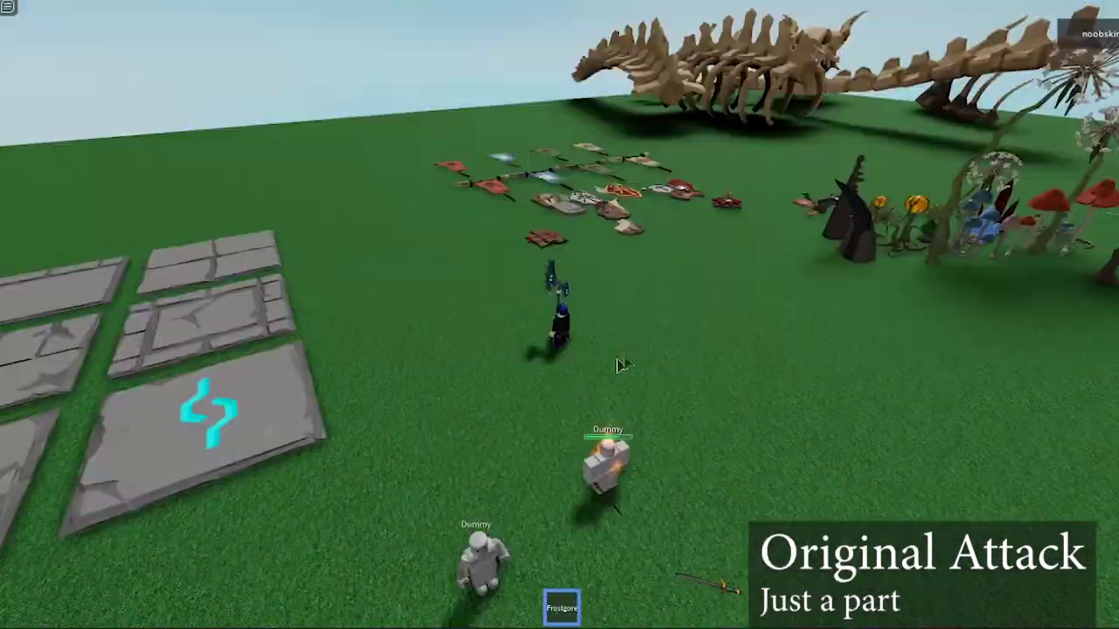
pyautogui.moveTo(618, 365); pyautogui.dragTo(618, 366, button='right')
pyautogui.click(618, 366)
pyautogui.click(618, 365)
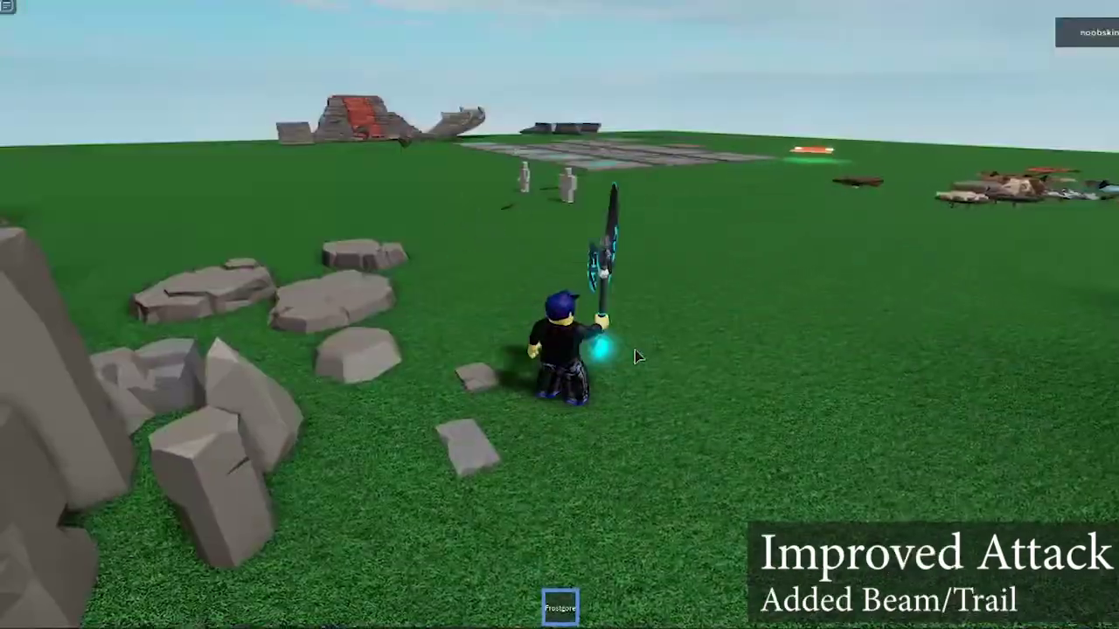
pyautogui.moveTo(635, 356); pyautogui.dragTo(636, 357, button='right')
pyautogui.scroll(-3, 636, 355)
pyautogui.scroll(-3, 635, 357)
pyautogui.click(634, 357)
pyautogui.click(634, 357)
pyautogui.click(634, 350)
pyautogui.click(635, 350)
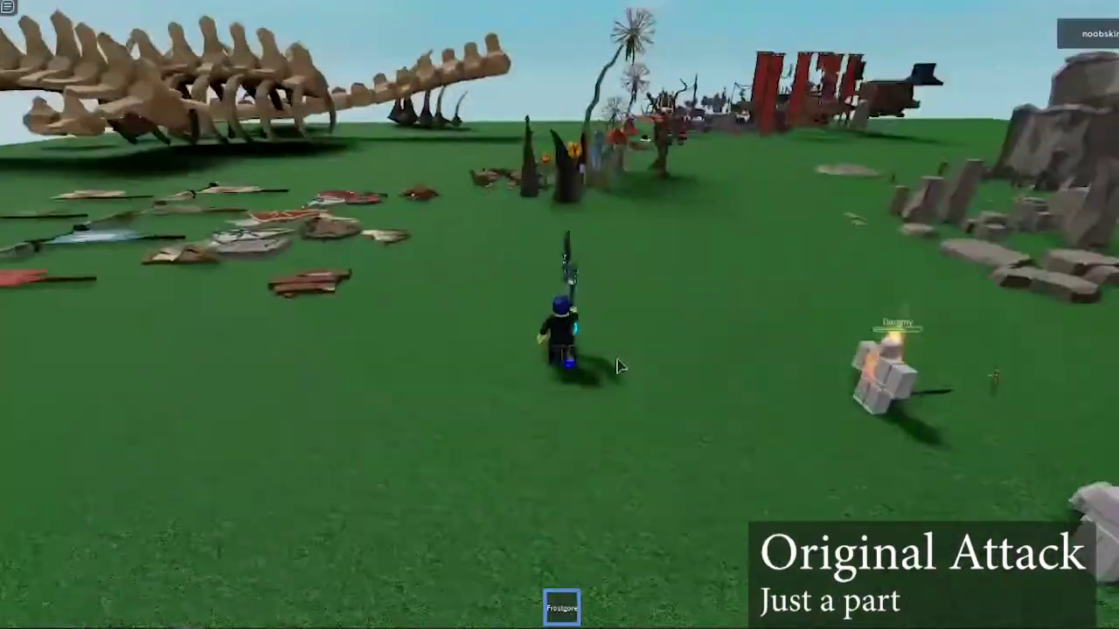
pyautogui.moveTo(617, 366); pyautogui.dragTo(617, 366, button='right')
pyautogui.click(617, 366)
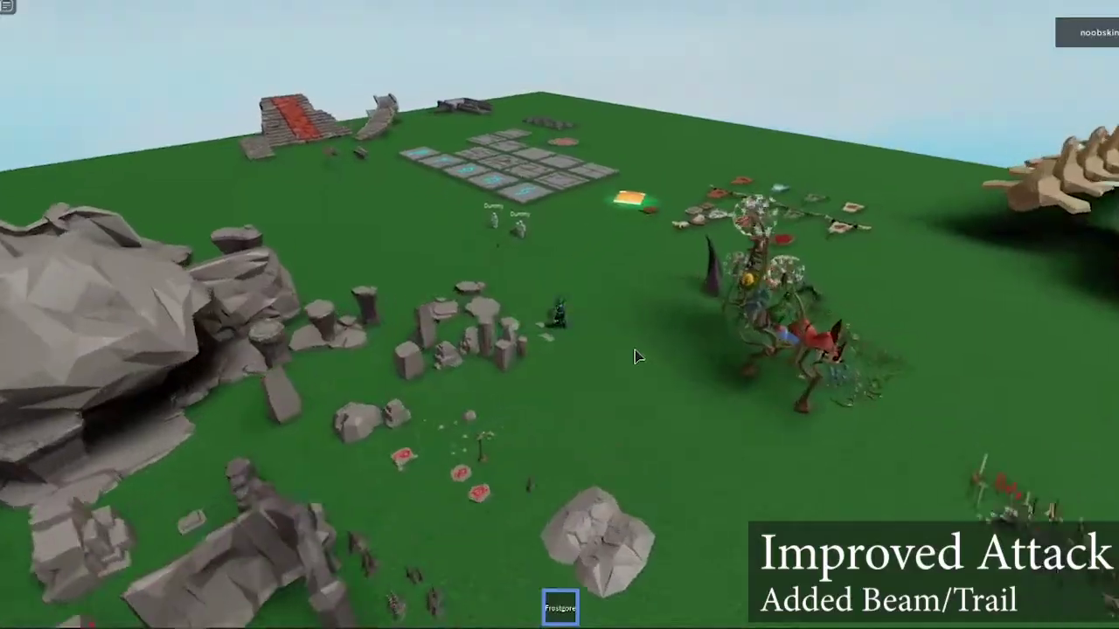
pyautogui.moveTo(634, 350); pyautogui.dragTo(635, 350, button='right')
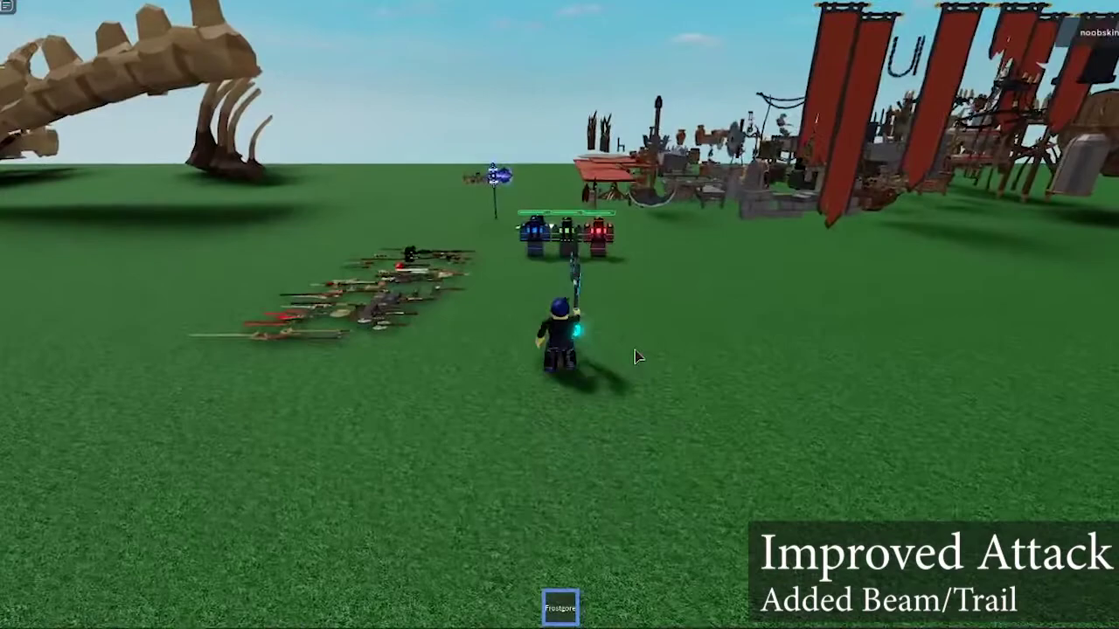
pyautogui.click(634, 350)
pyautogui.press('w')
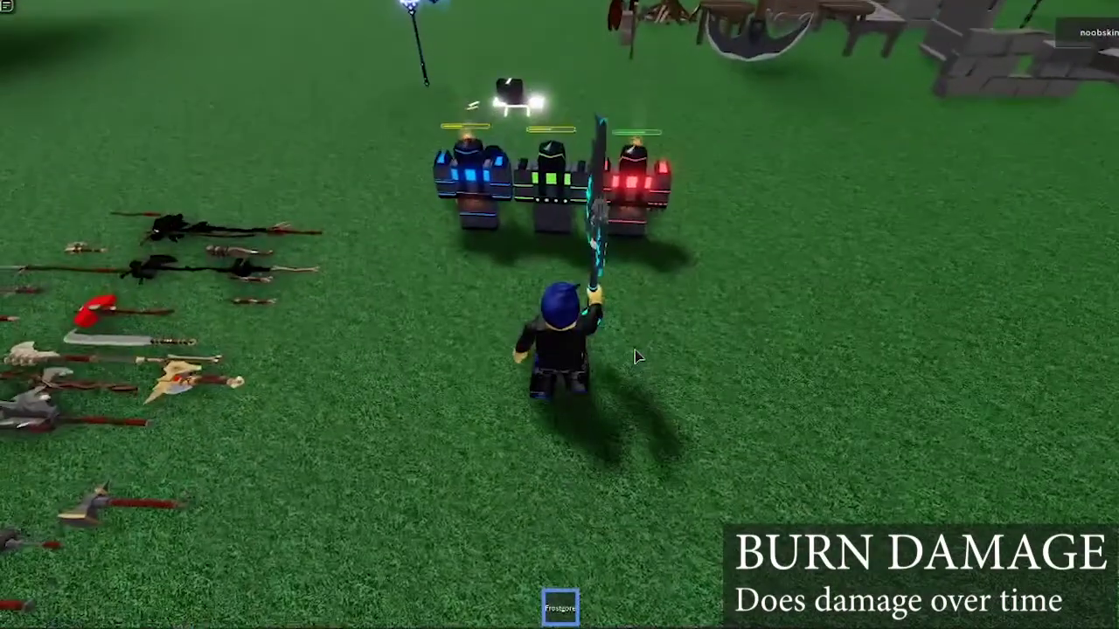
pyautogui.moveTo(635, 349); pyautogui.dragTo(637, 354, button='right')
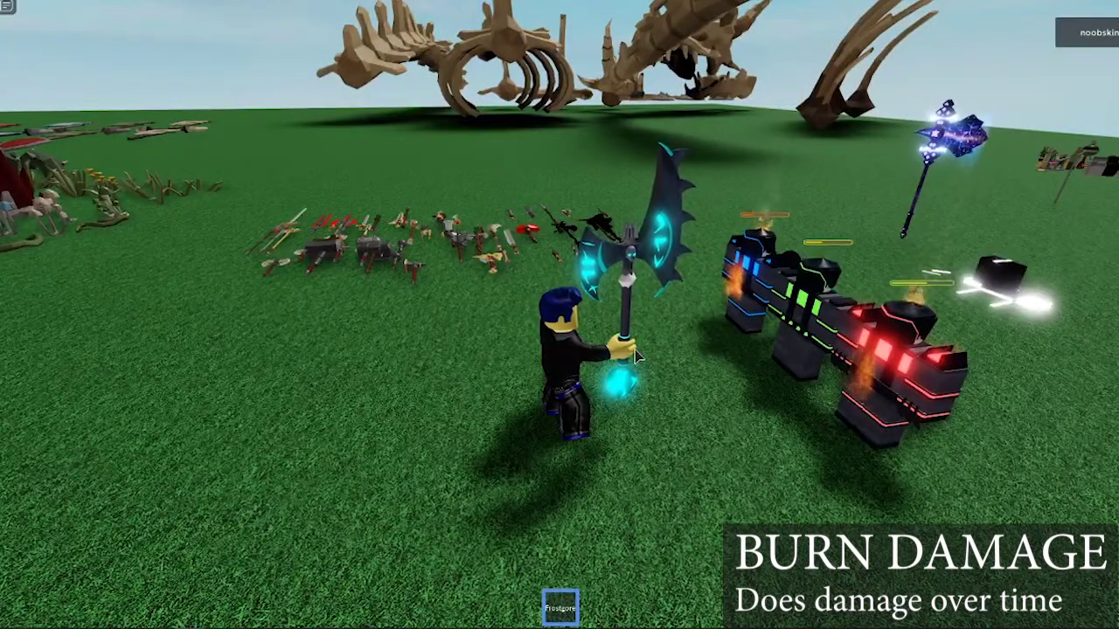
pyautogui.moveTo(636, 354); pyautogui.dragTo(637, 354, button='right')
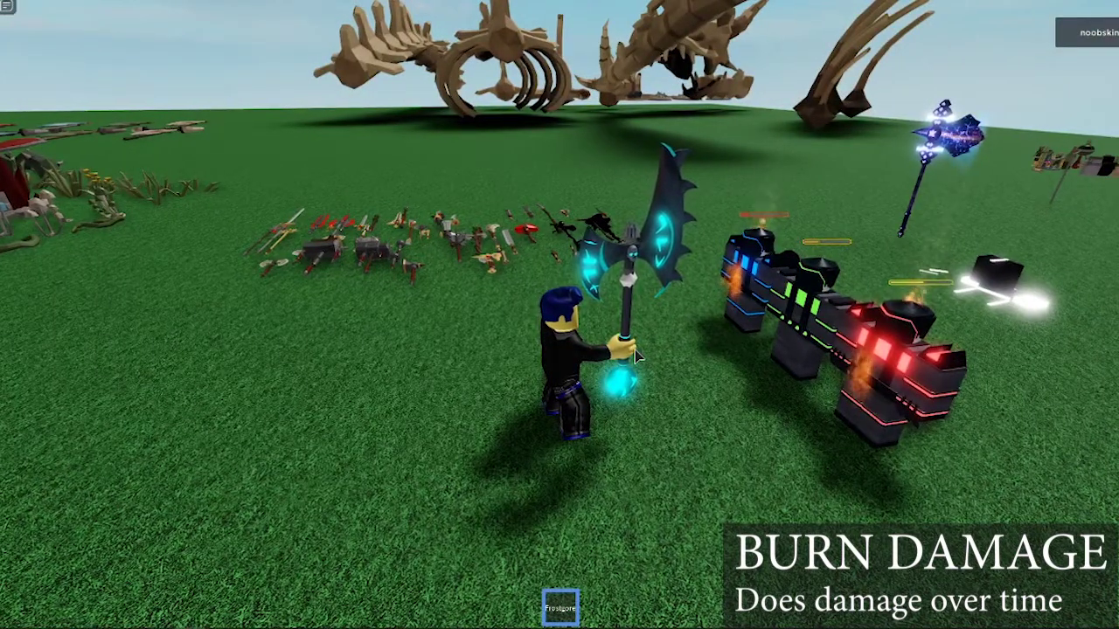
pyautogui.moveTo(637, 354); pyautogui.dragTo(636, 357, button='right')
pyautogui.press('w')
pyautogui.click(635, 356)
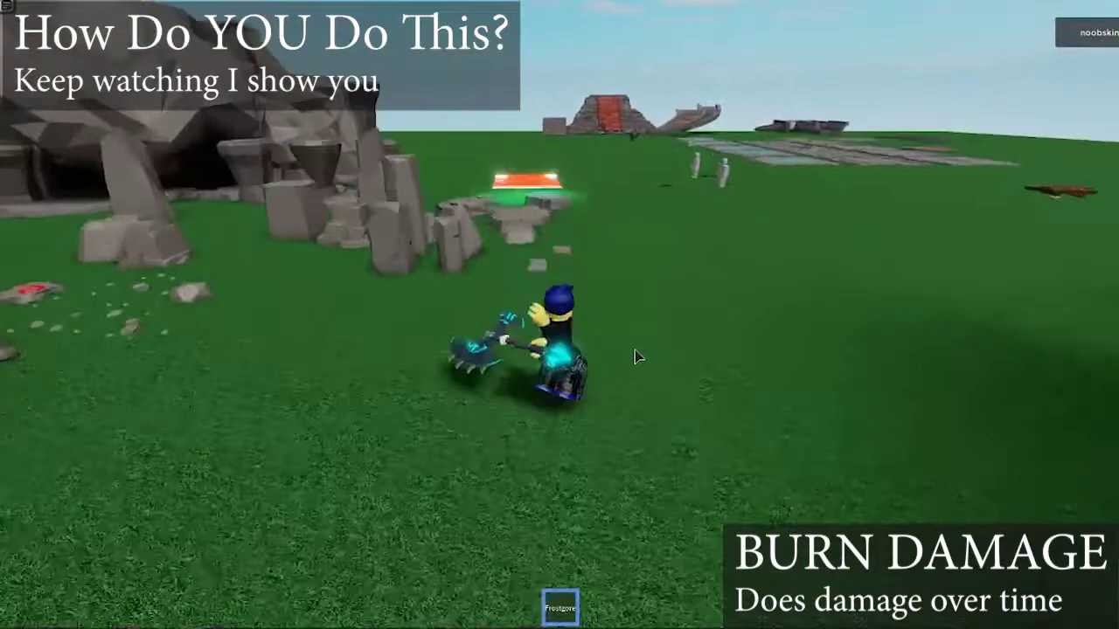
pyautogui.press('shift')
pyautogui.click(560, 311)
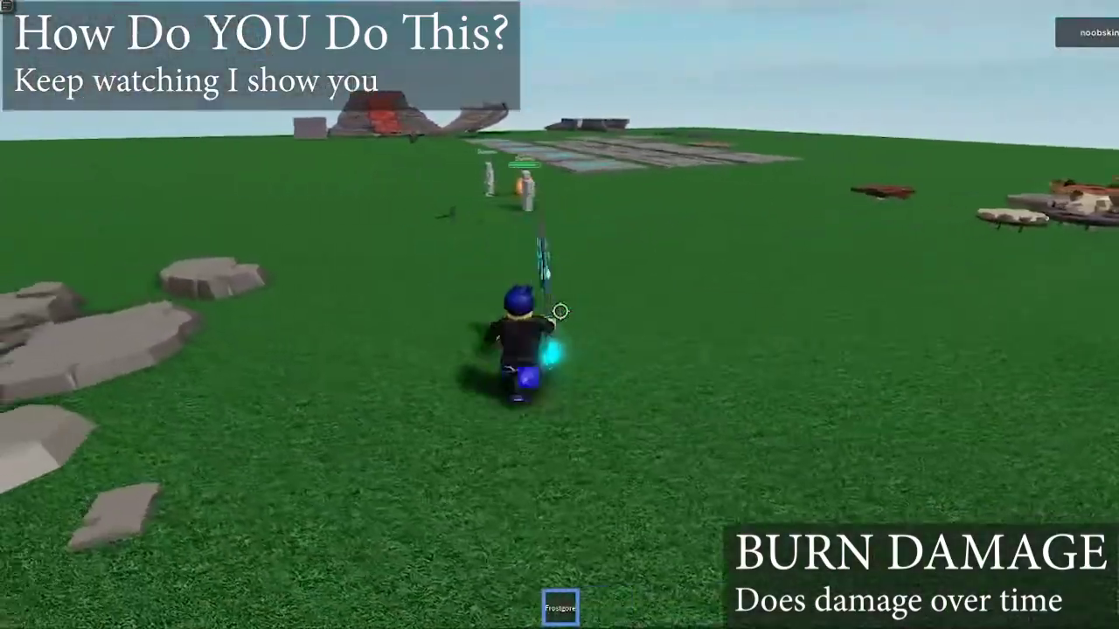
pyautogui.click(561, 311)
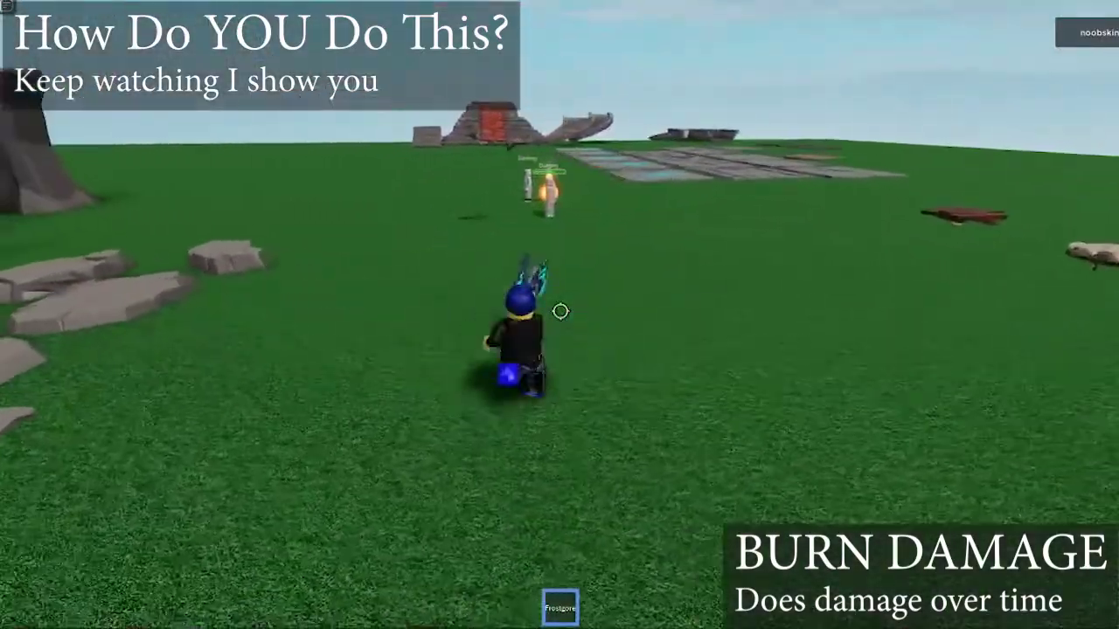
pyautogui.click(560, 311)
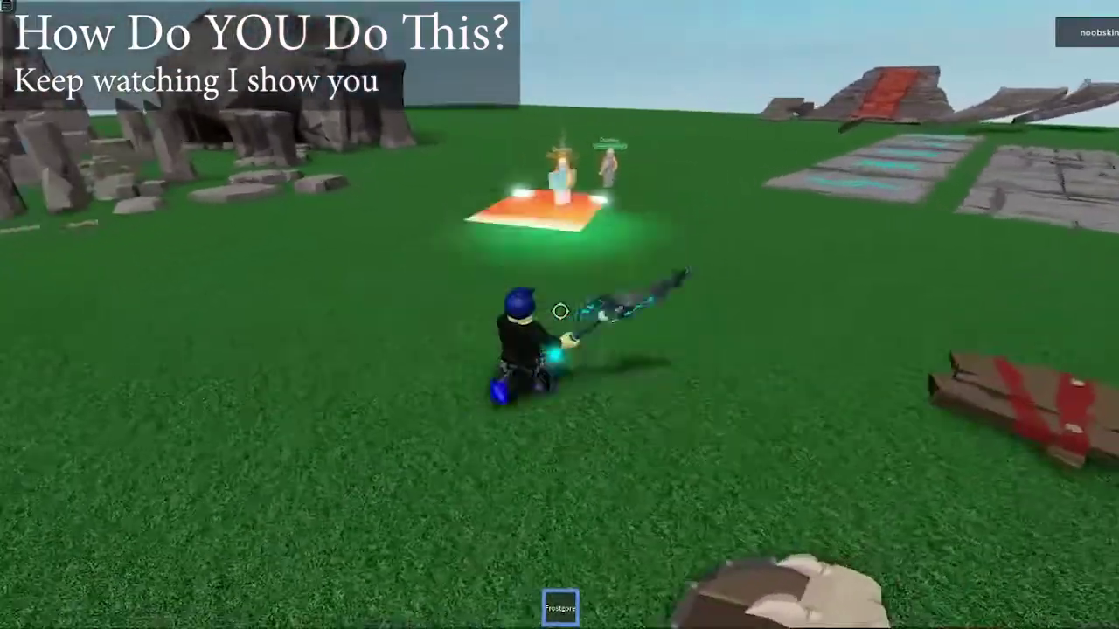
pyautogui.press('w')
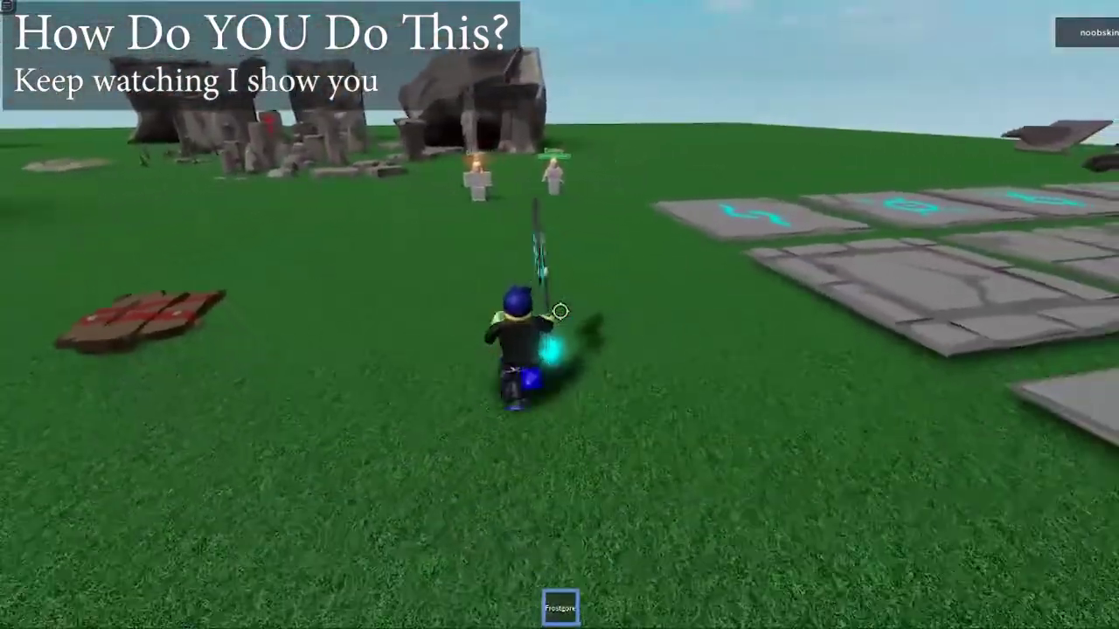
pyautogui.press('w')
pyautogui.click(561, 311)
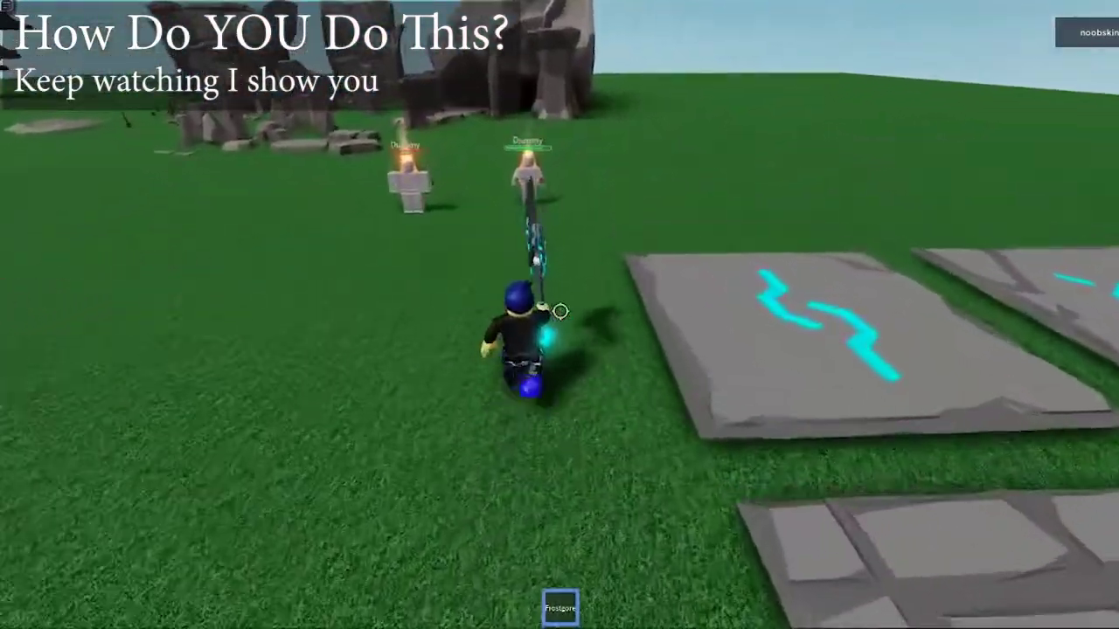
pyautogui.press('w')
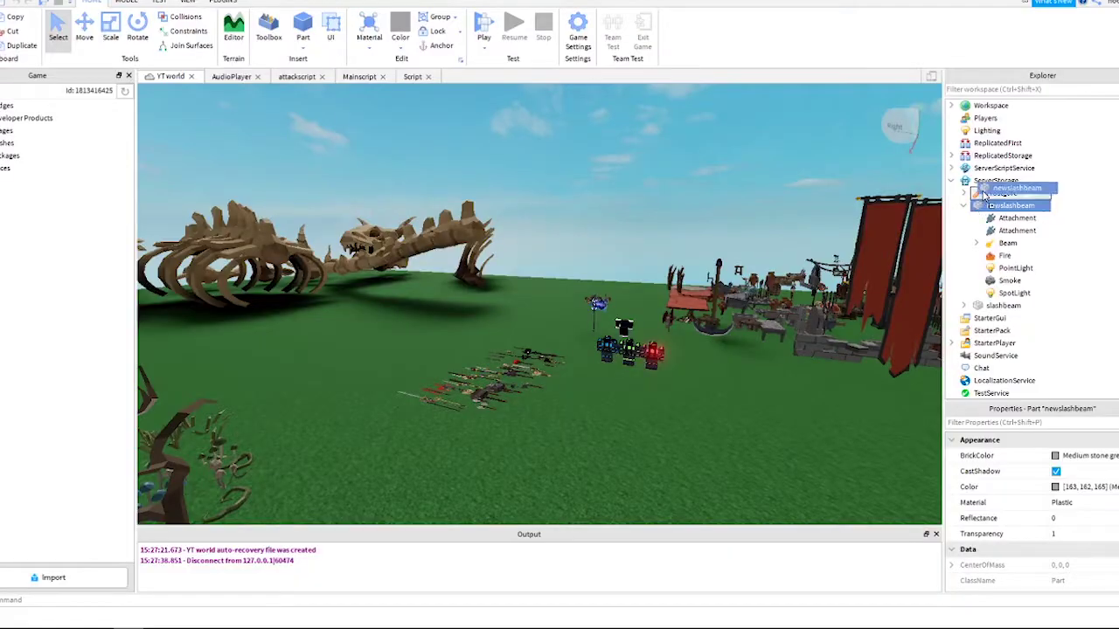
# Place newslashbeam in the Workspace to examine its beam effect up close, and return it to ServerStorage.
pyautogui.moveTo(986, 190); pyautogui.dragTo(1001, 106)
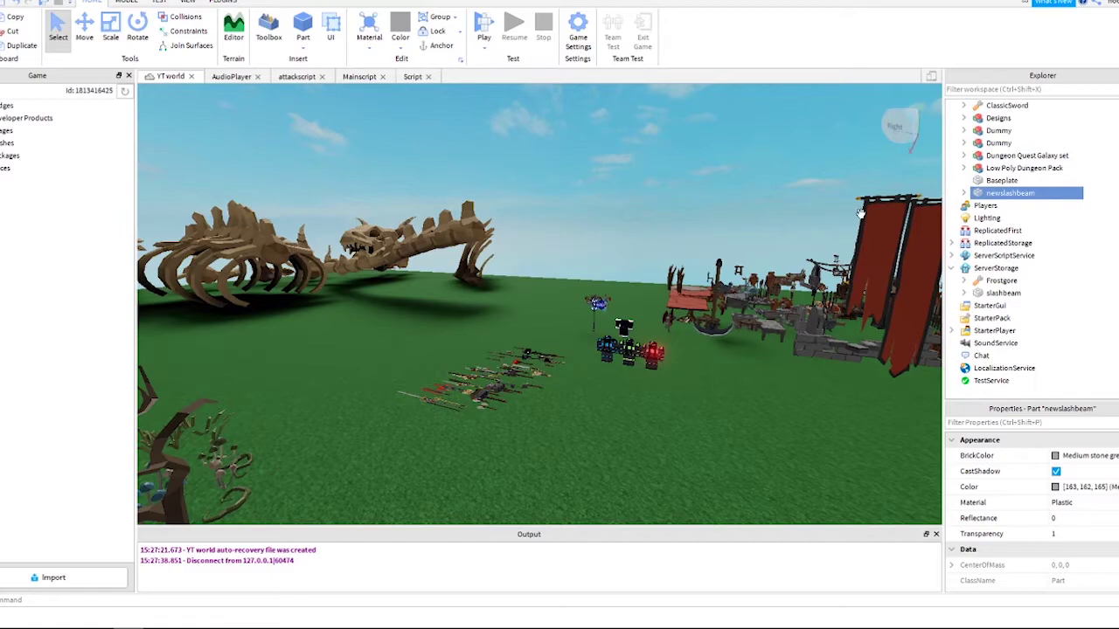
pyautogui.press('f')
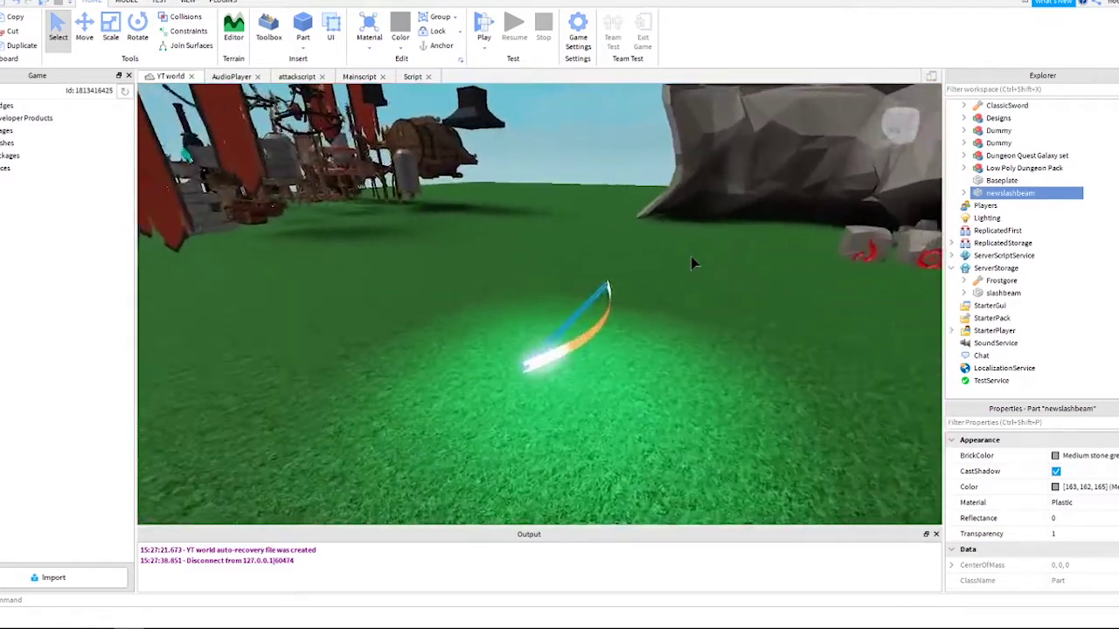
pyautogui.moveTo(690, 263); pyautogui.dragTo(697, 266, button='right')
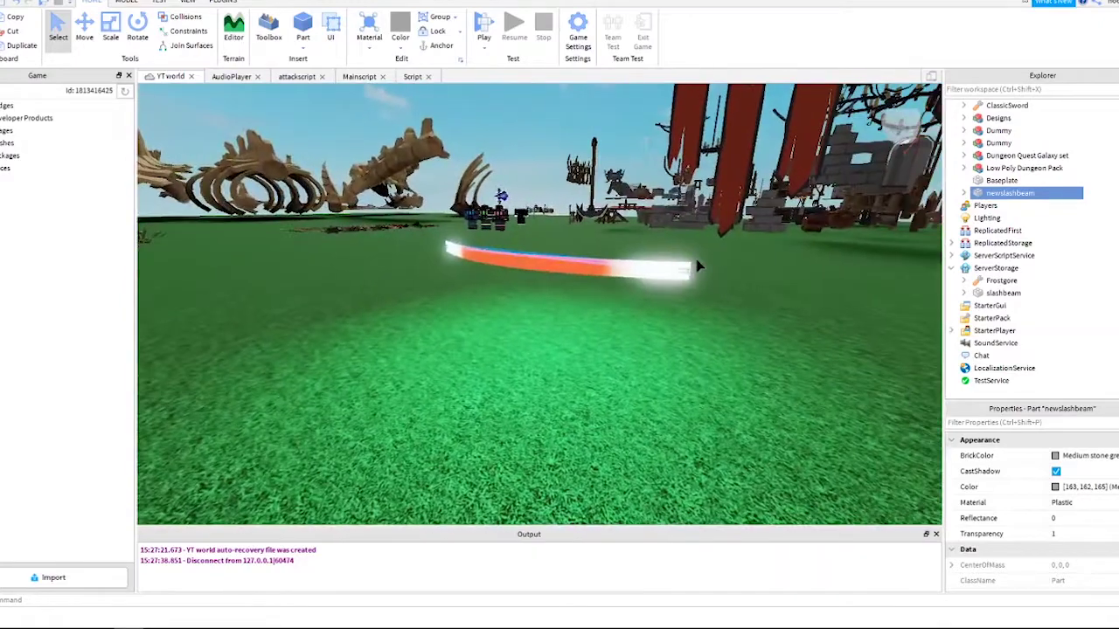
pyautogui.moveTo(1010, 192); pyautogui.dragTo(983, 298)
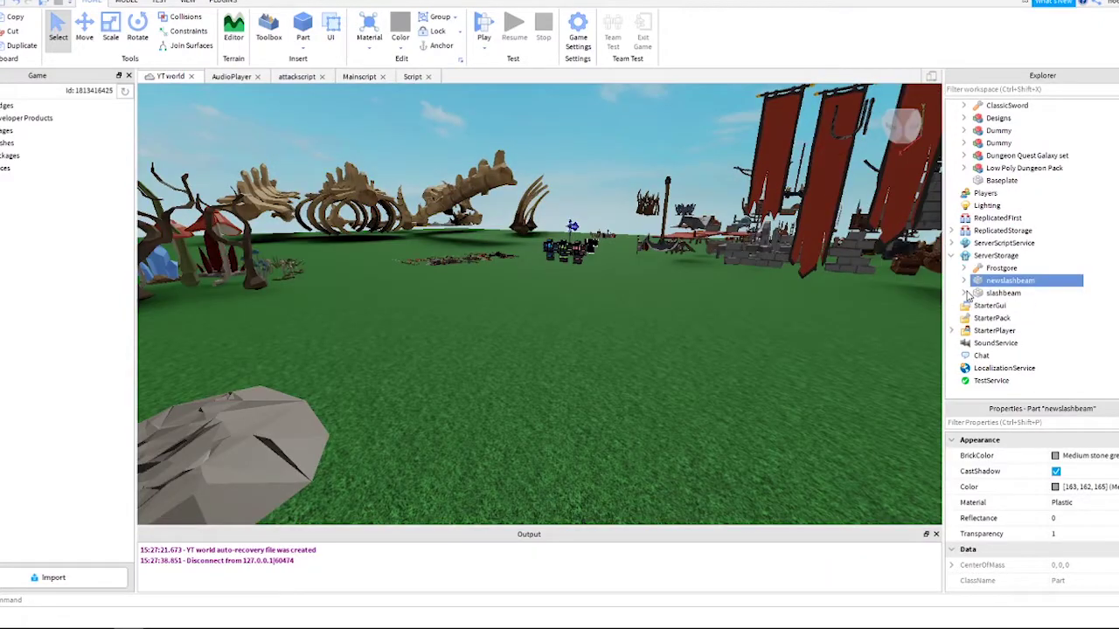
# Duplicate the slashbeam part in ServerStorage and move one copy into the Workspace.
pyautogui.click(1002, 294)
pyautogui.rightClick(1005, 295)
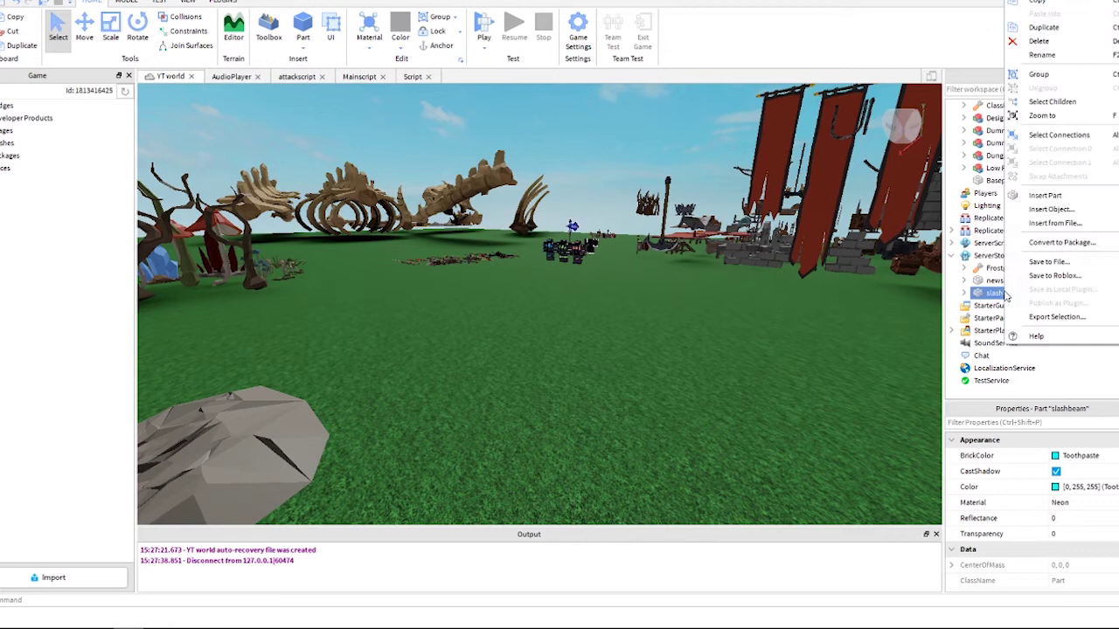
pyautogui.click(1044, 27)
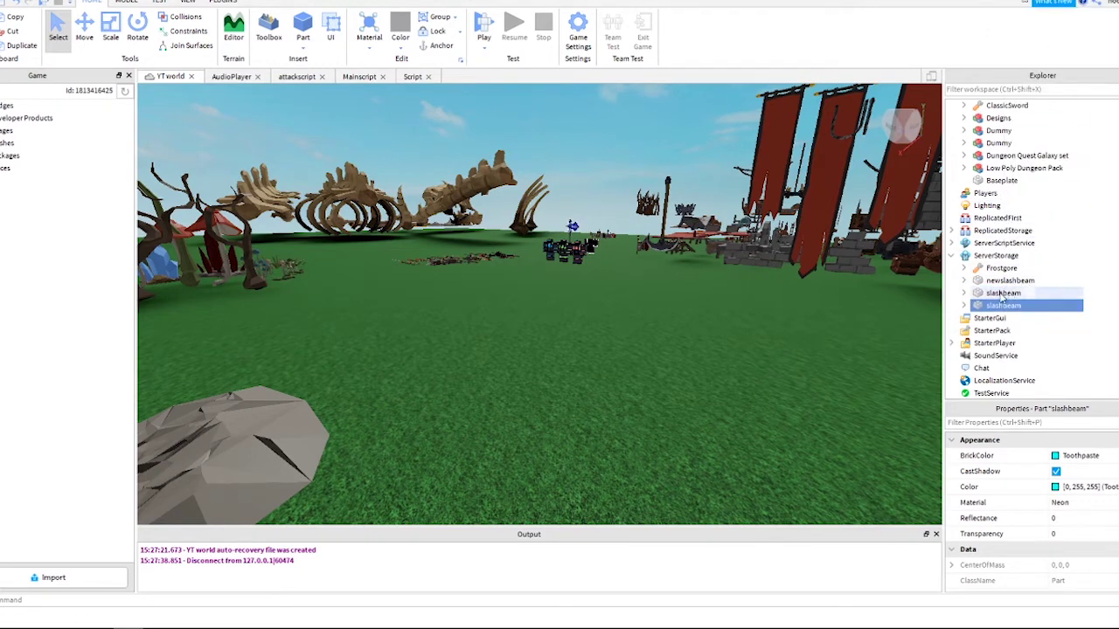
pyautogui.moveTo(1031, 289); pyautogui.dragTo(1034, 113)
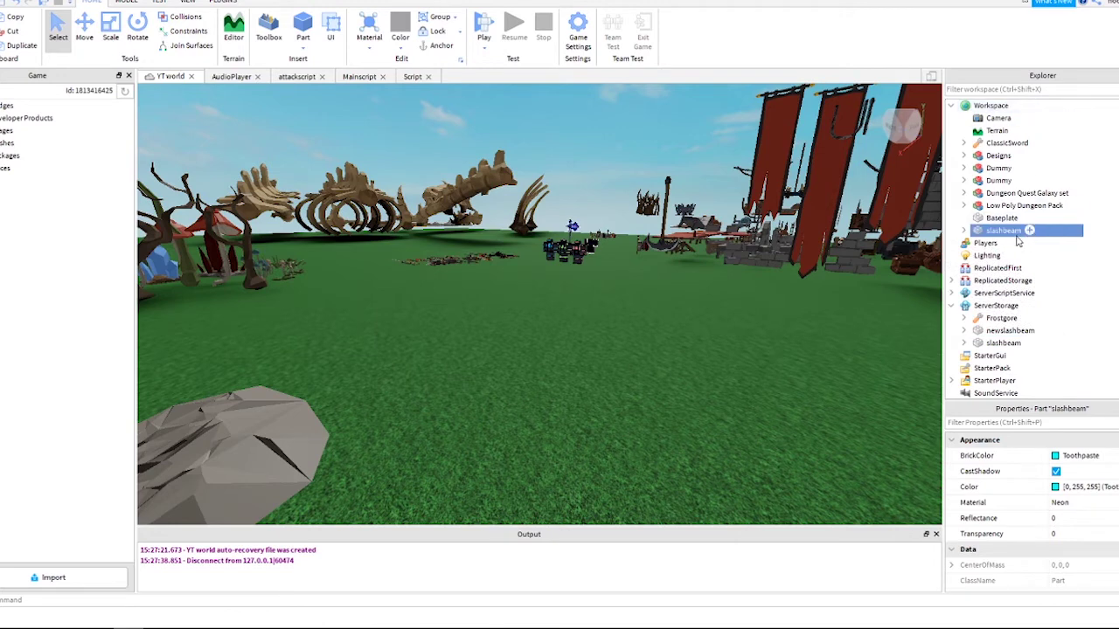
# Expand the slashbeam copy in the Workspace and rename it slashbeam2.
pyautogui.doubleClick(965, 230)
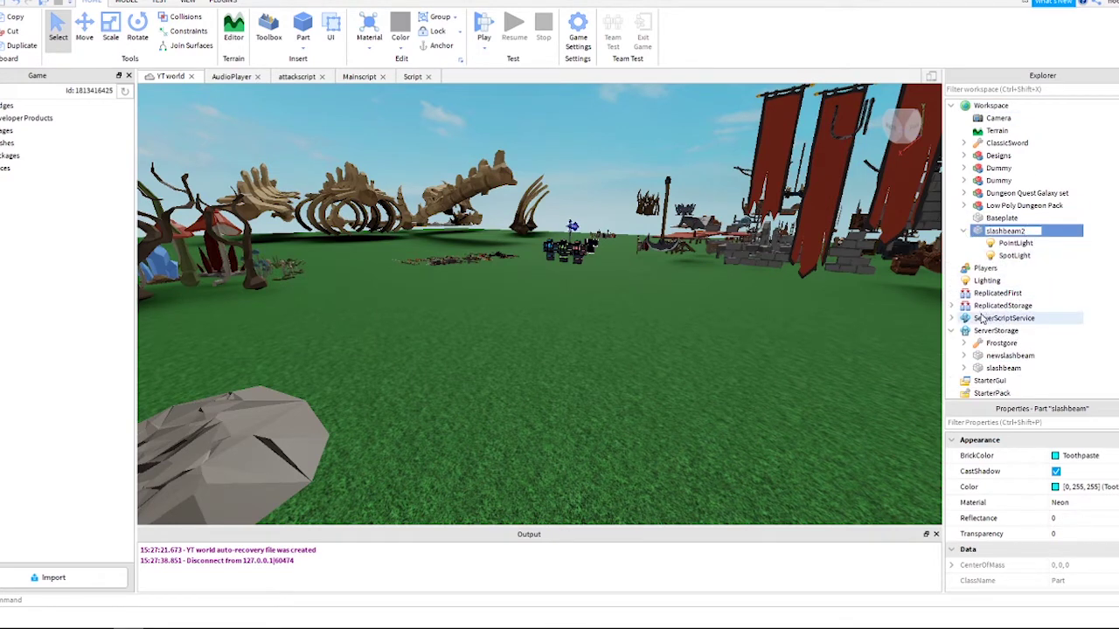
pyautogui.write('2')
pyautogui.press('Return')
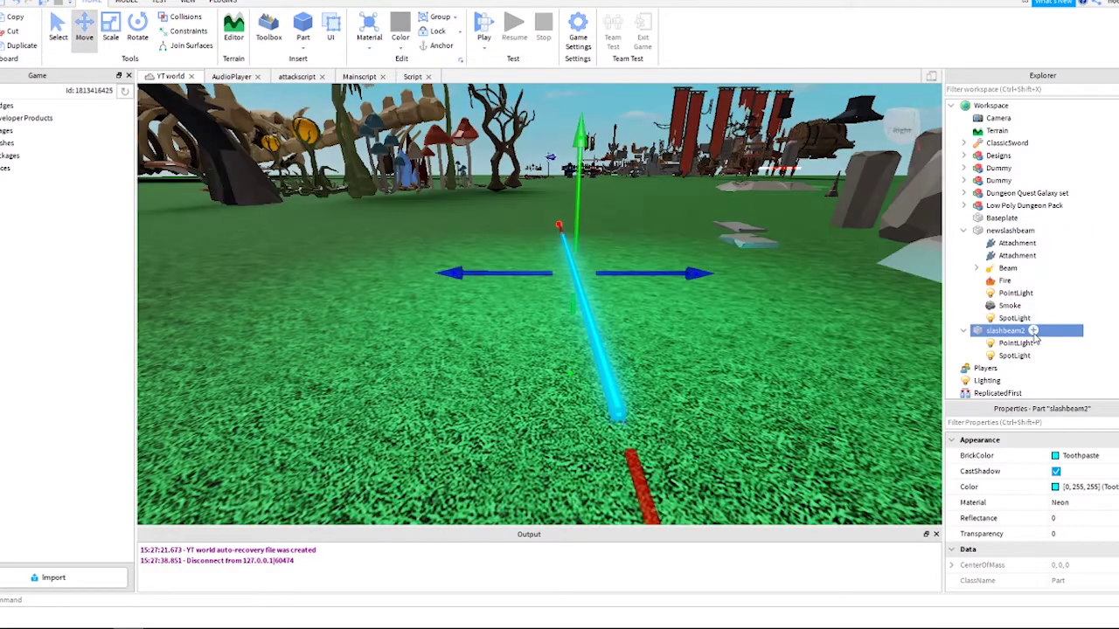
# Insert an Attachment object into the slashbeam2 part.
pyautogui.click(1033, 332)
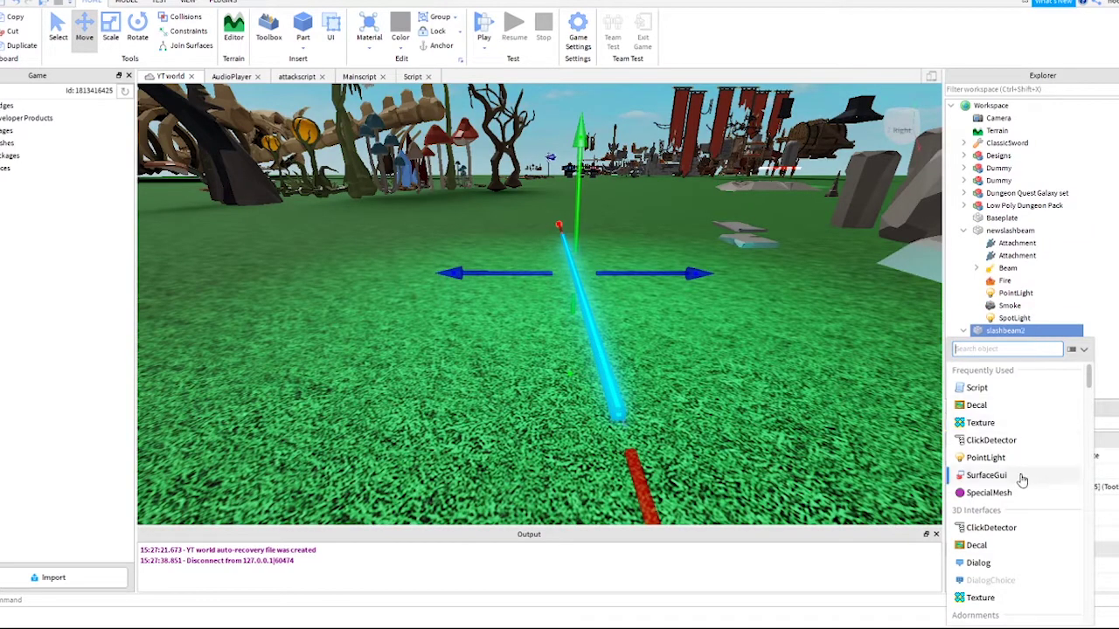
pyautogui.scroll(-10, 1021, 479)
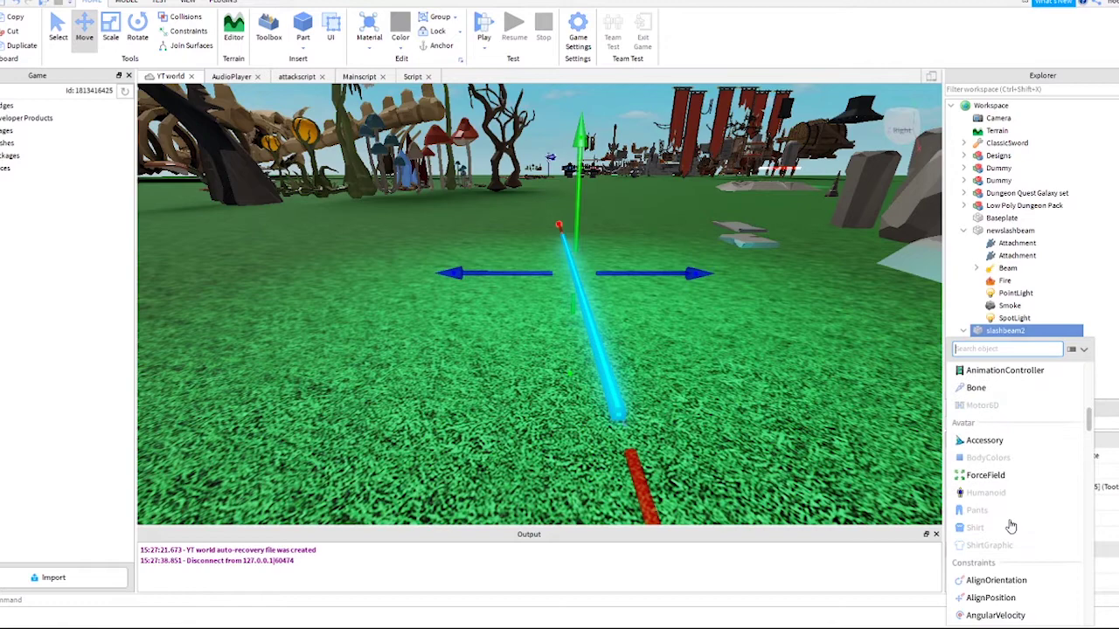
pyautogui.scroll(-4, 1010, 526)
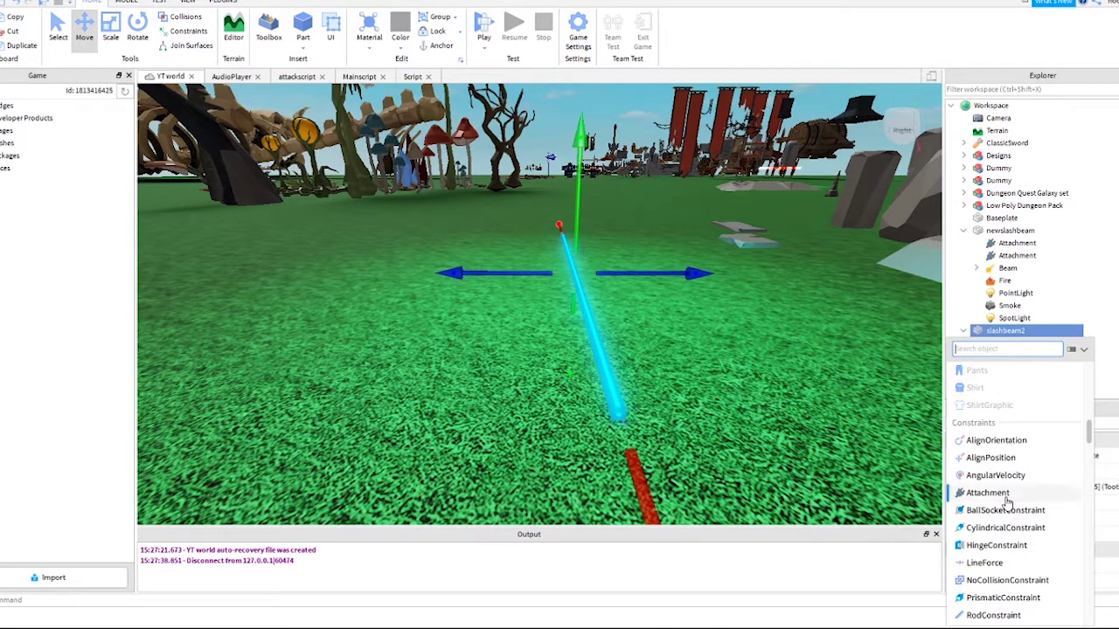
pyautogui.click(1006, 496)
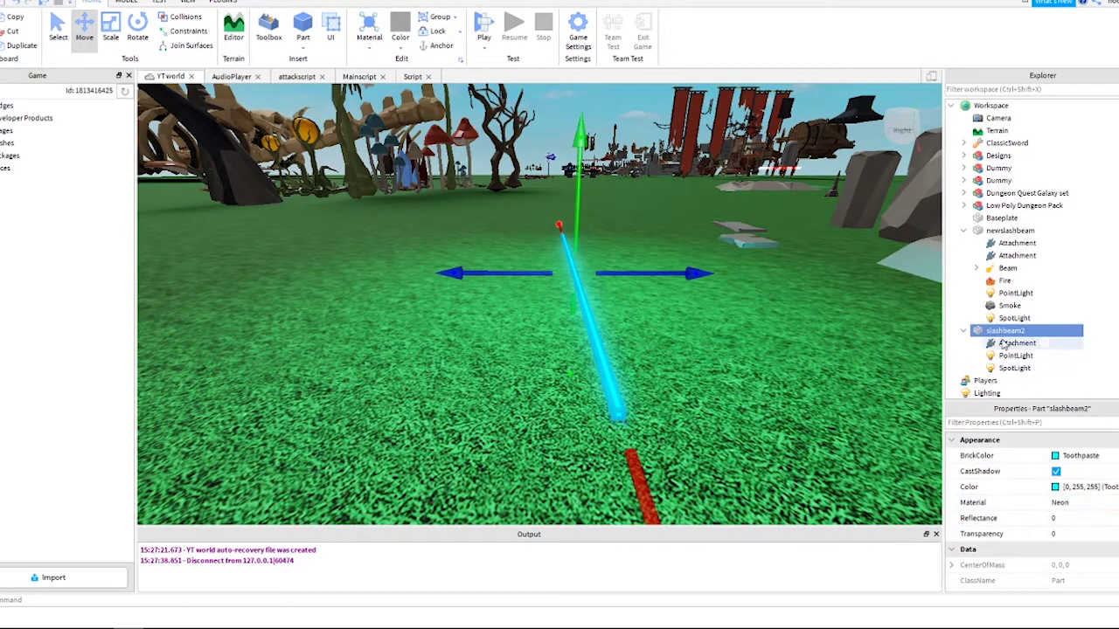
# Move slashbeam2's attachment along the X axis to one end of the part, at about 4.9, 0, 0.
pyautogui.click(1013, 343)
pyautogui.moveTo(704, 356); pyautogui.dragTo(693, 376, button='right')
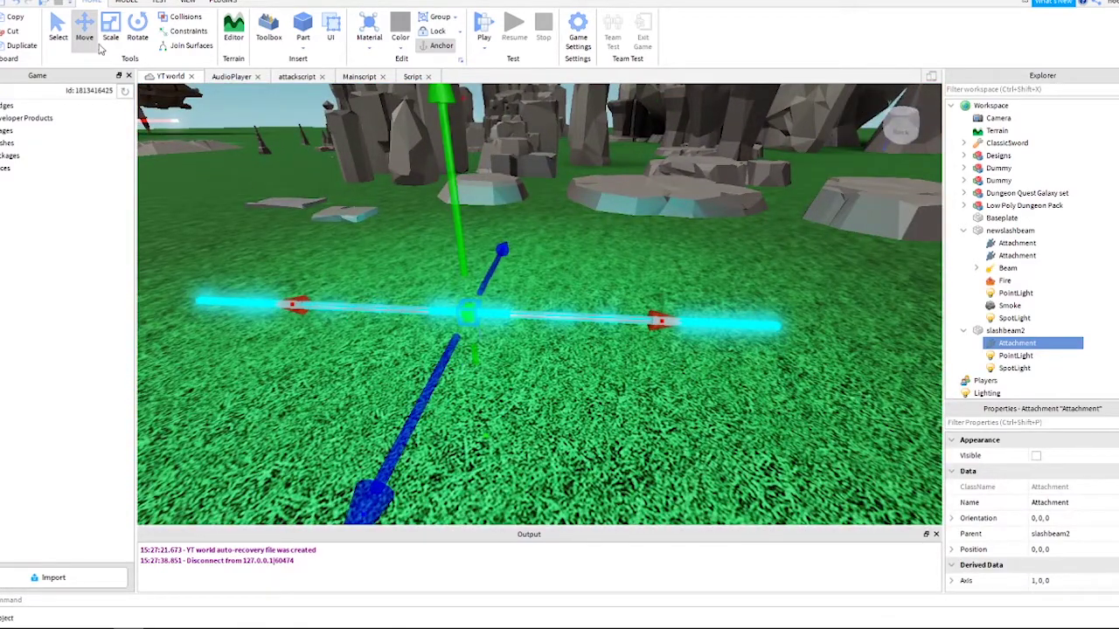
pyautogui.moveTo(651, 320); pyautogui.dragTo(896, 326)
pyautogui.press('d')
pyautogui.moveTo(654, 334); pyautogui.dragTo(758, 353)
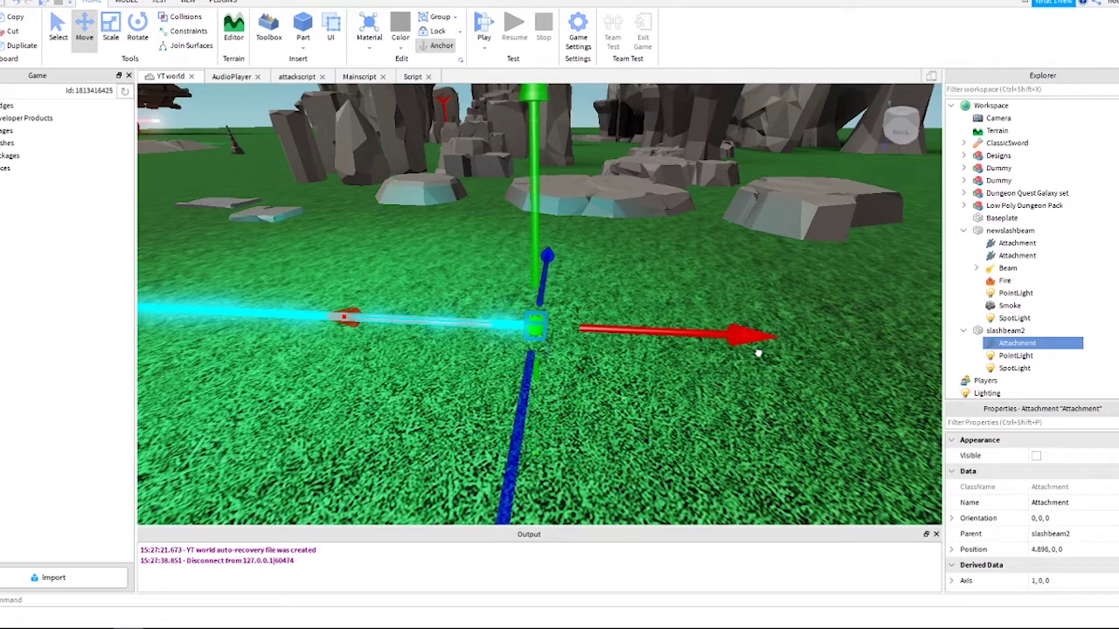
# Add a second Attachment object to slashbeam2 and bring the part's opposite end into view.
pyautogui.click(1034, 331)
pyautogui.scroll(-10, 1005, 457)
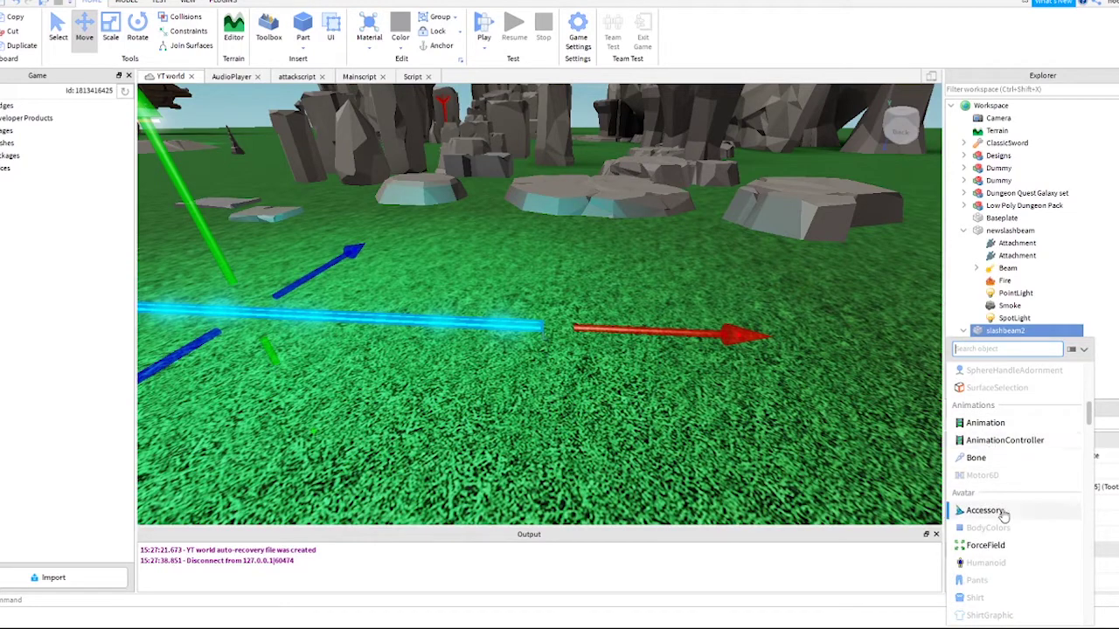
pyautogui.scroll(-3, 1005, 518)
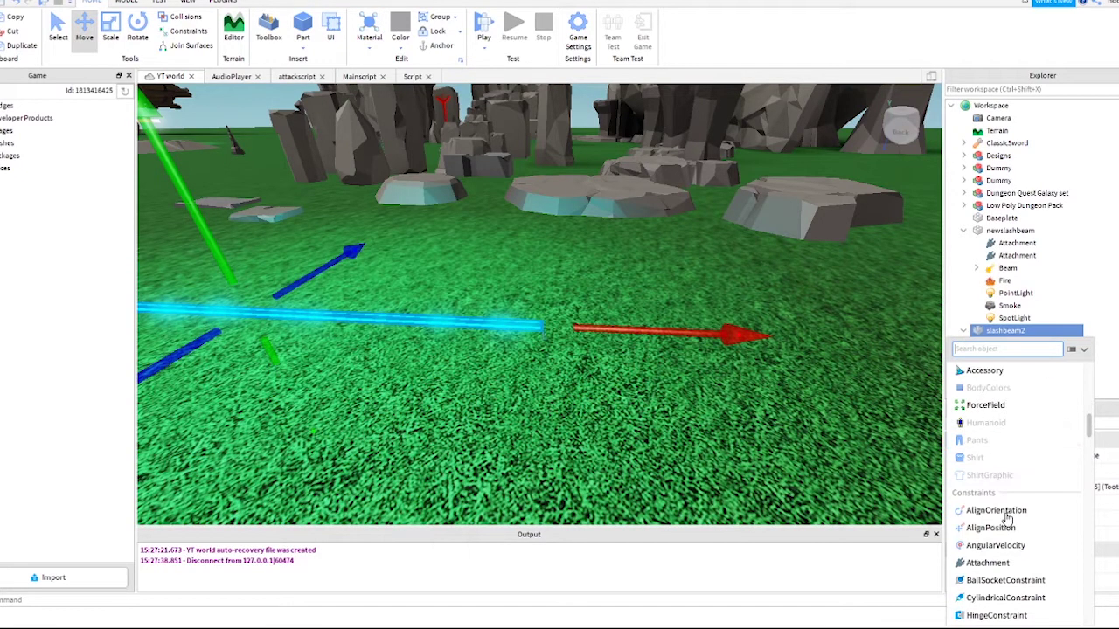
pyautogui.click(988, 563)
pyautogui.moveTo(633, 434); pyautogui.dragTo(935, 429, button='right')
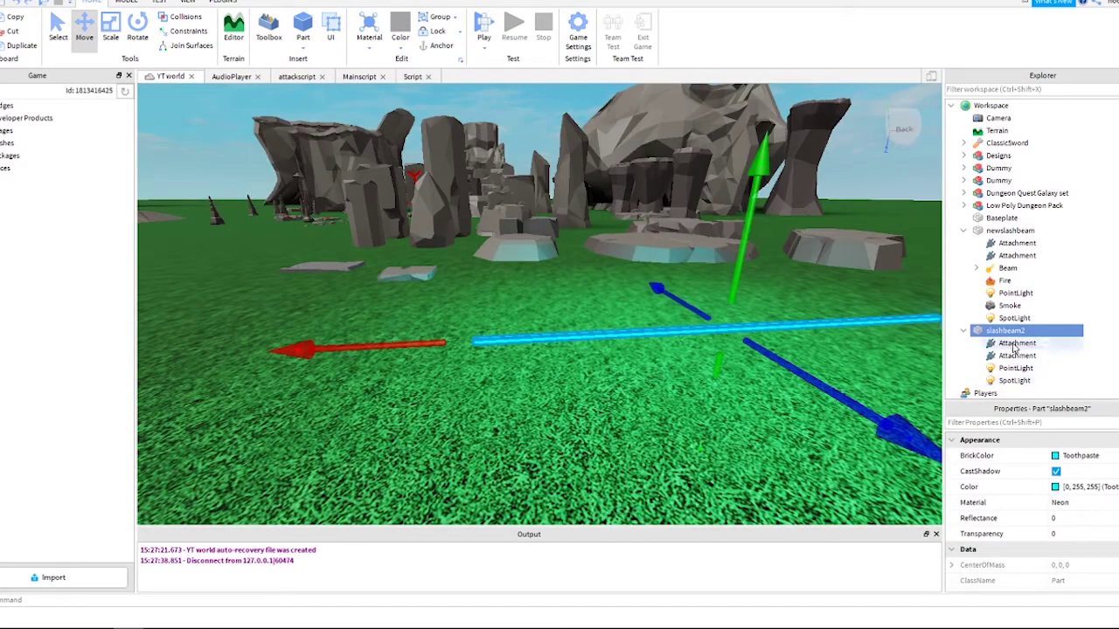
# Move slashbeam2's second attachment along the X axis to the part's opposite end, at about -4.91, 0, 0.
pyautogui.click(1015, 343)
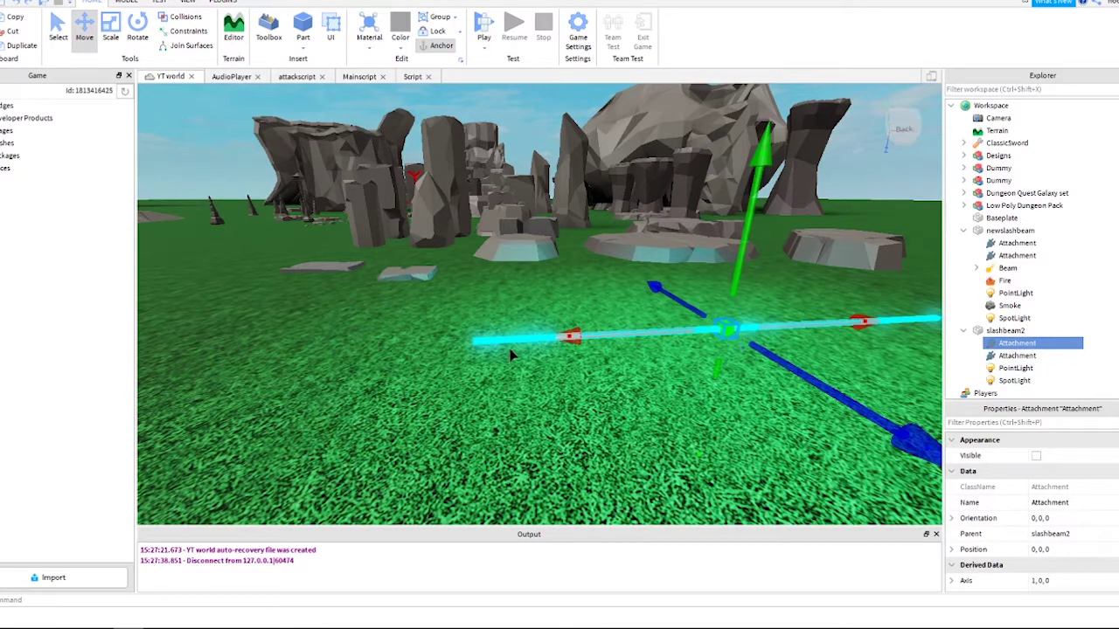
pyautogui.moveTo(589, 337); pyautogui.dragTo(297, 351)
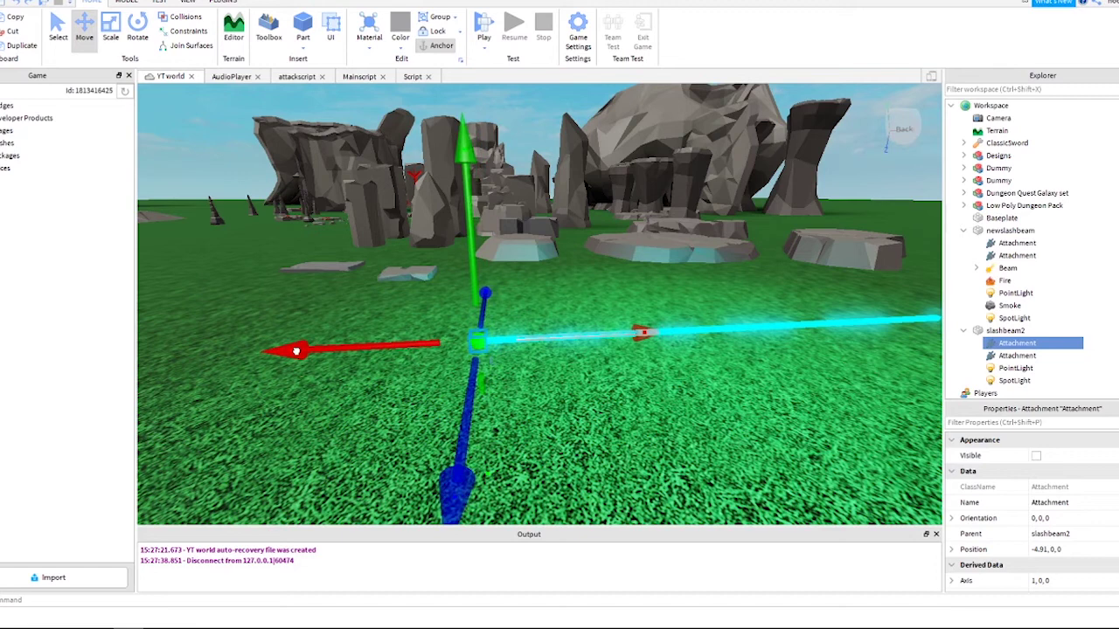
# Insert a Beam object into the slashbeam2 part.
pyautogui.click(1014, 331)
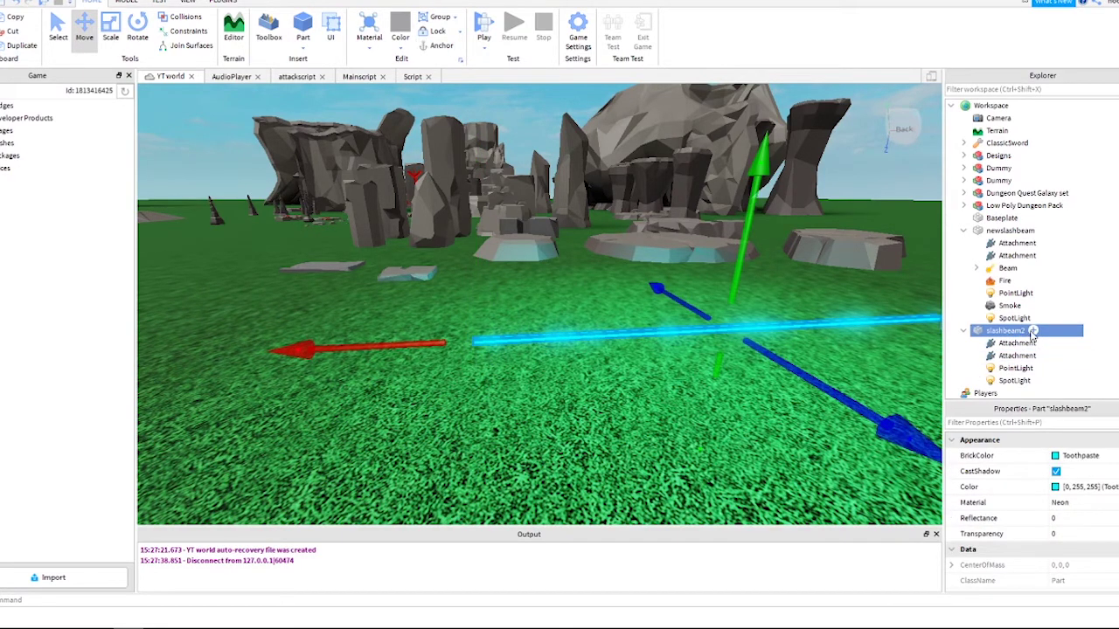
pyautogui.click(1033, 331)
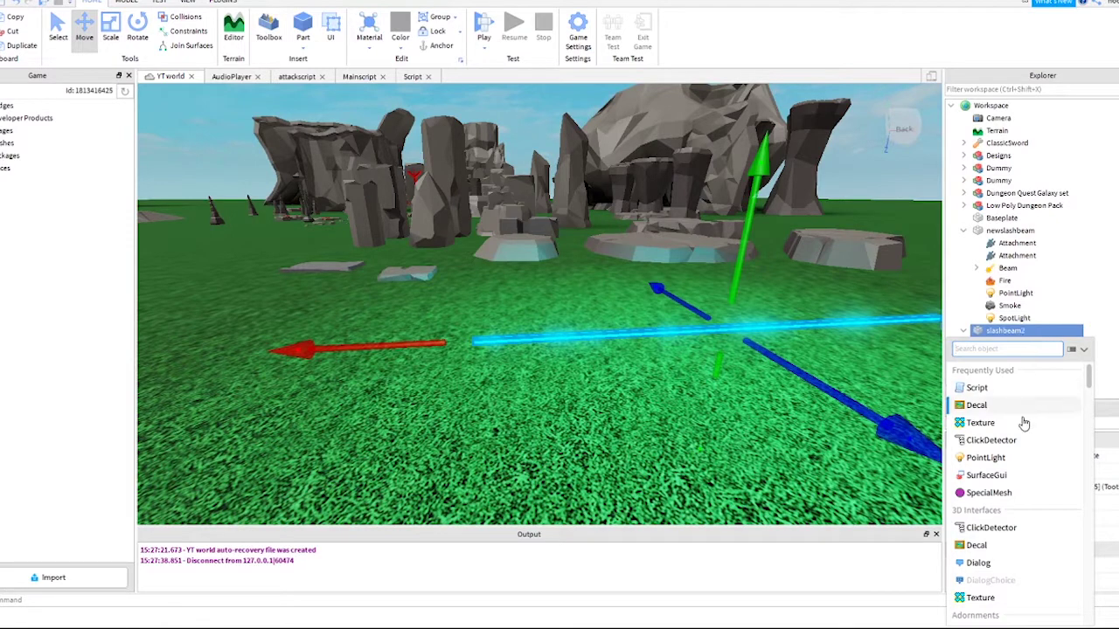
pyautogui.write('bv')
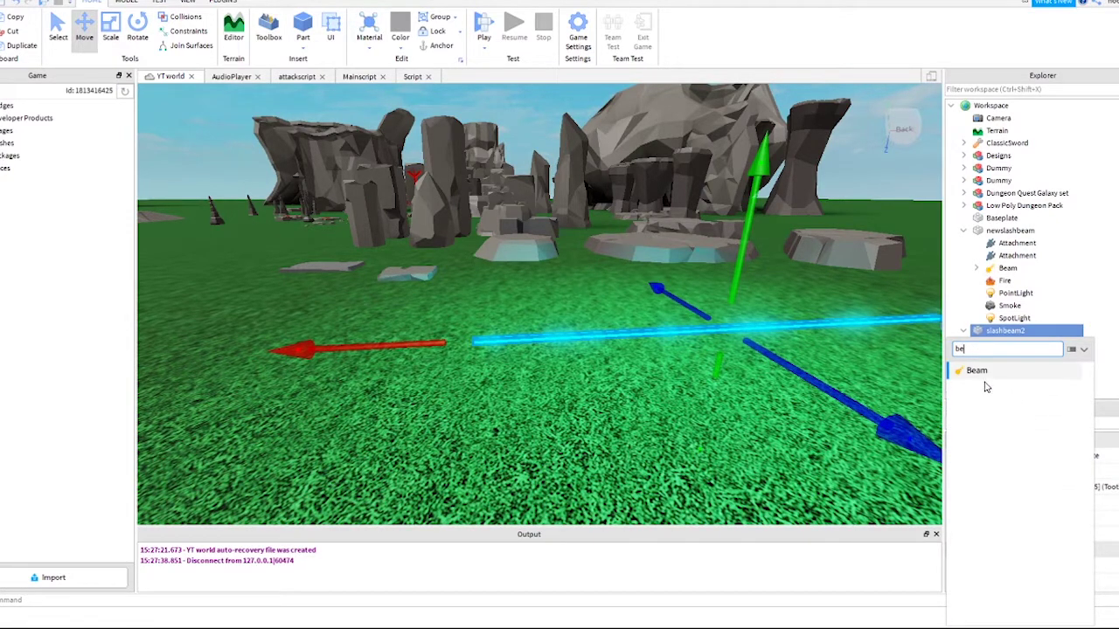
pyautogui.click(977, 371)
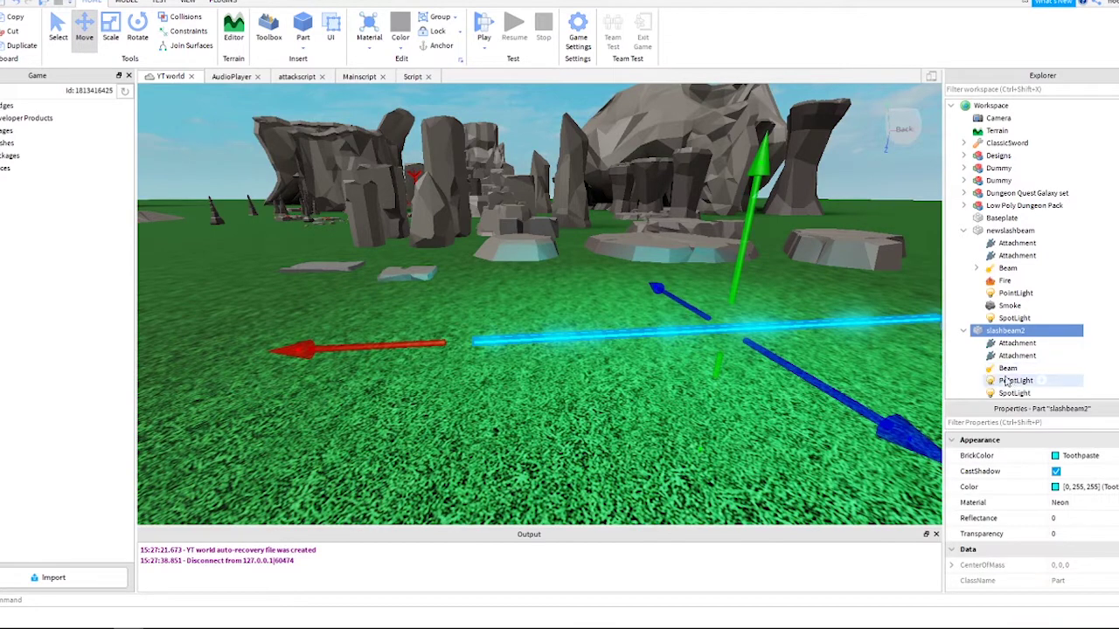
# Add two red keypoints to the slashbeam2 Beam's color sequence, at time 0.865 and 0.158.
pyautogui.click(1008, 368)
pyautogui.click(1106, 461)
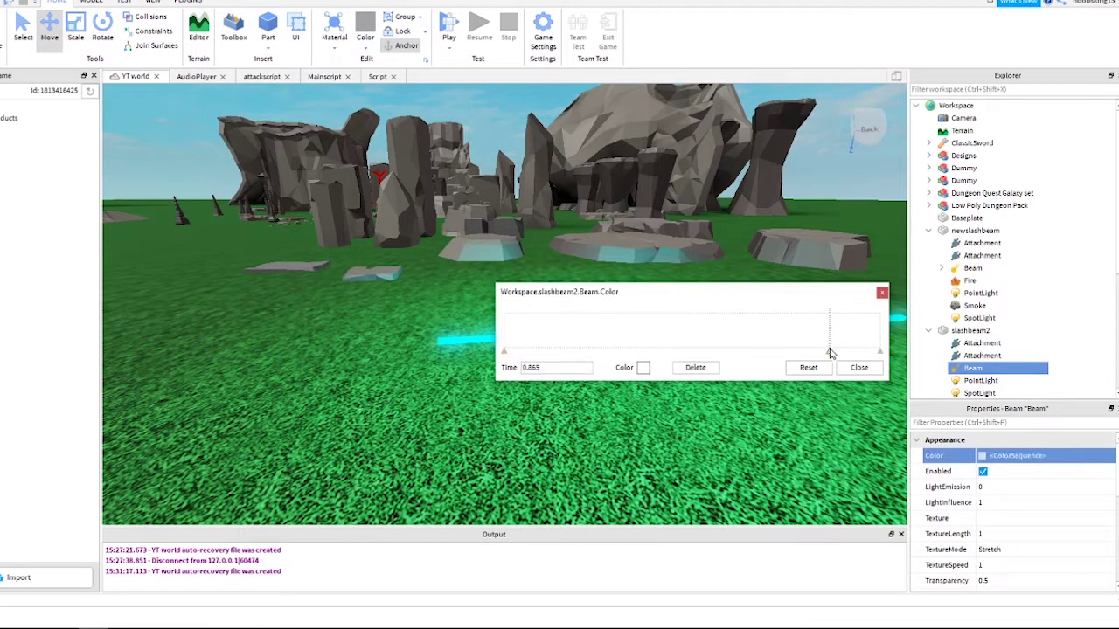
pyautogui.click(644, 368)
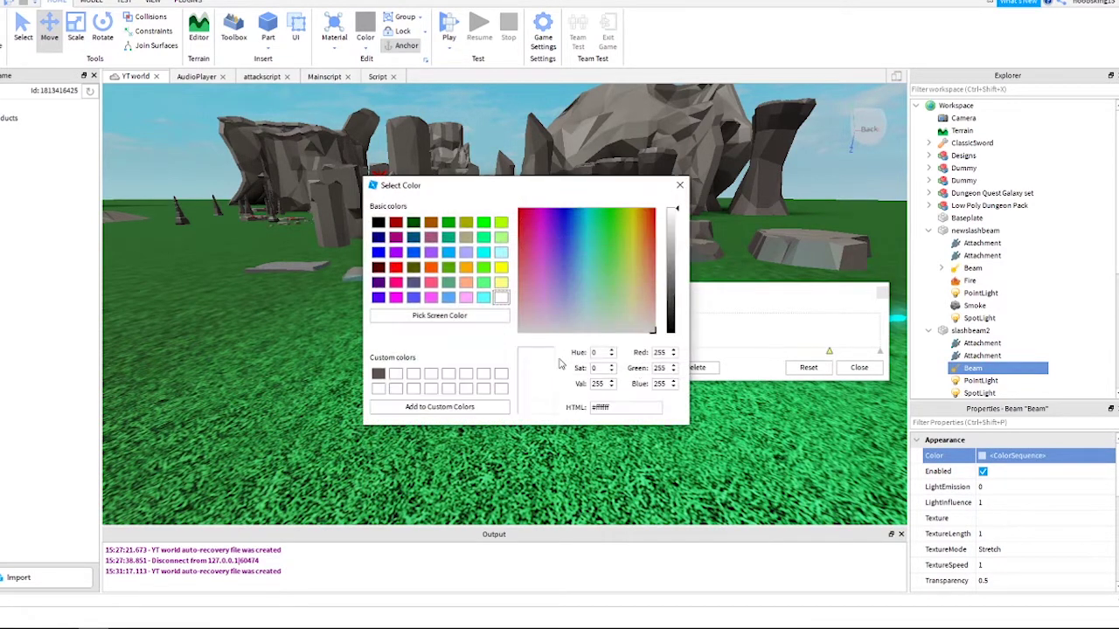
pyautogui.click(396, 267)
pyautogui.click(680, 187)
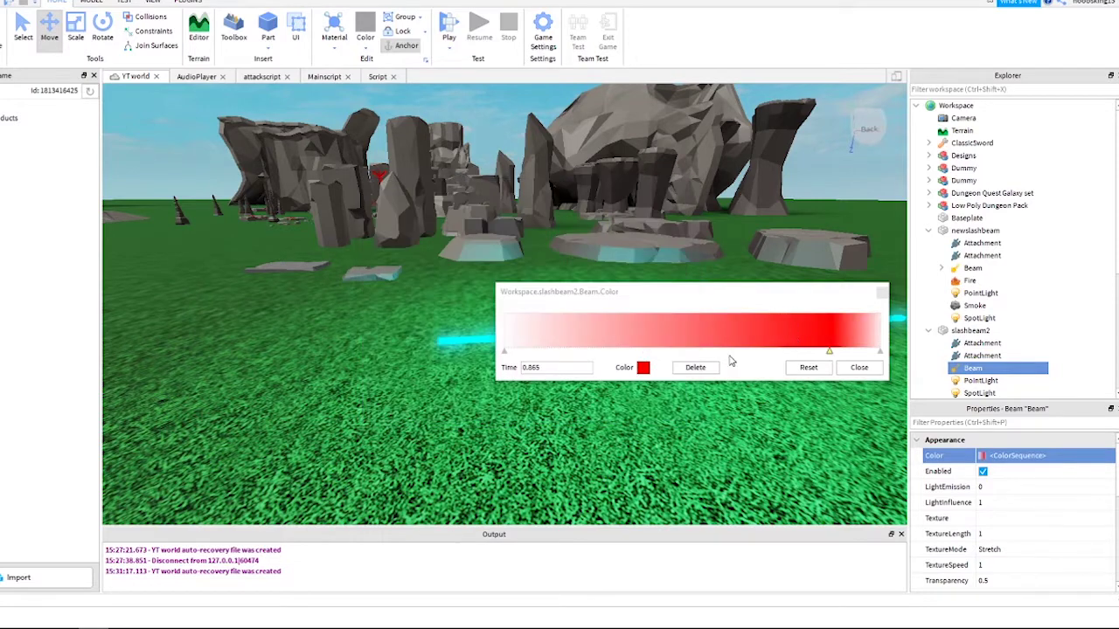
pyautogui.click(644, 368)
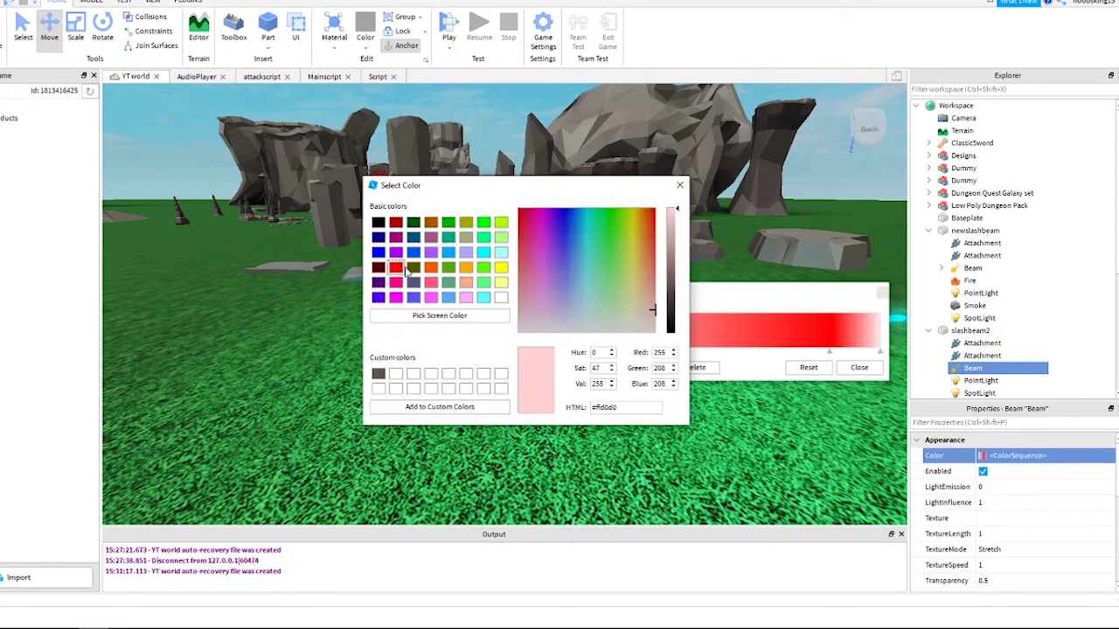
pyautogui.click(398, 269)
pyautogui.click(680, 187)
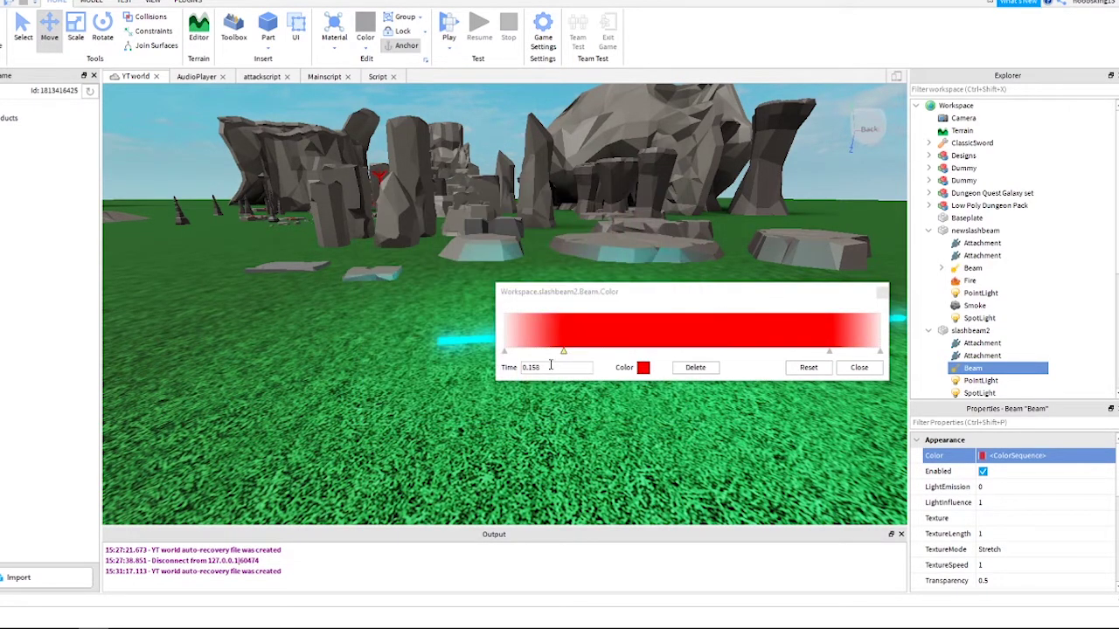
# Add white keypoints near both ends of the Beam's color sequence, the later one at 0.947, and move the later red keypoint to 0.797.
pyautogui.click(643, 368)
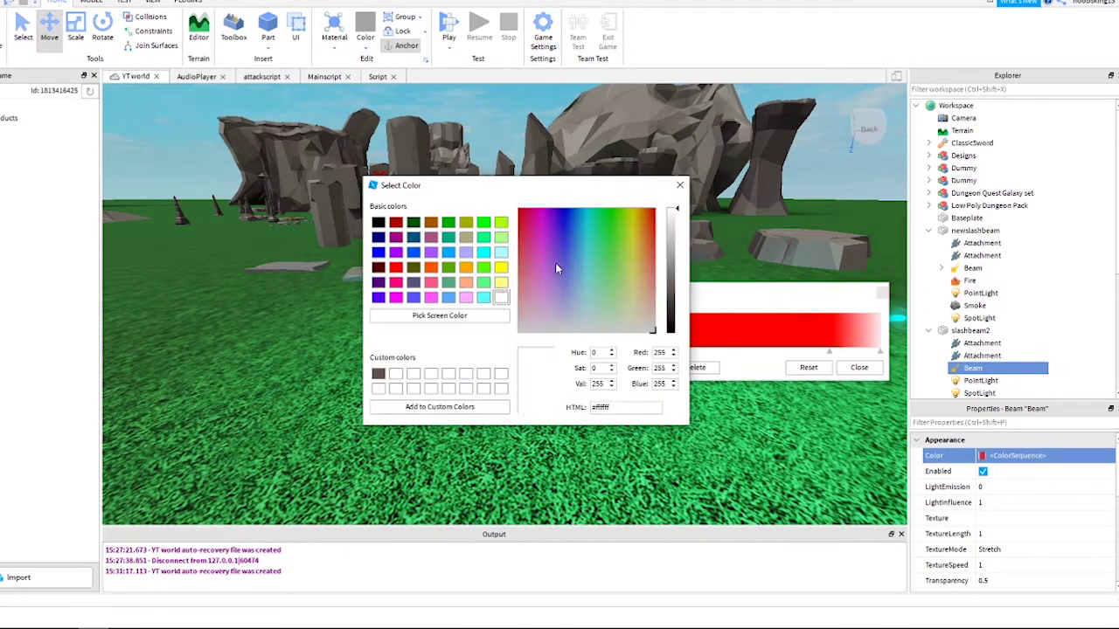
pyautogui.click(679, 187)
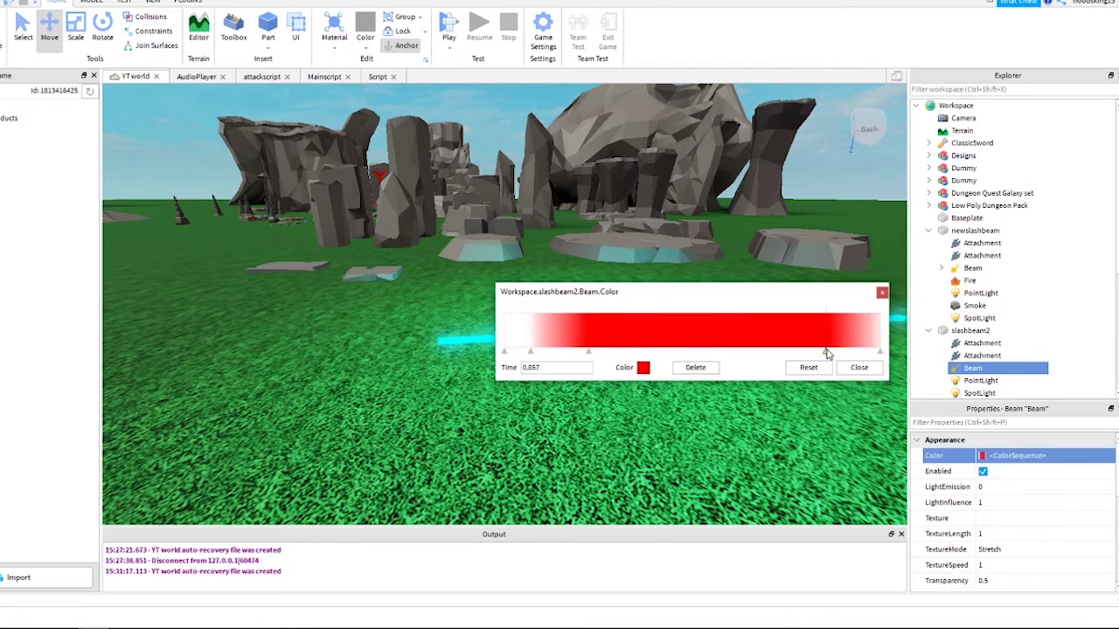
pyautogui.click(643, 368)
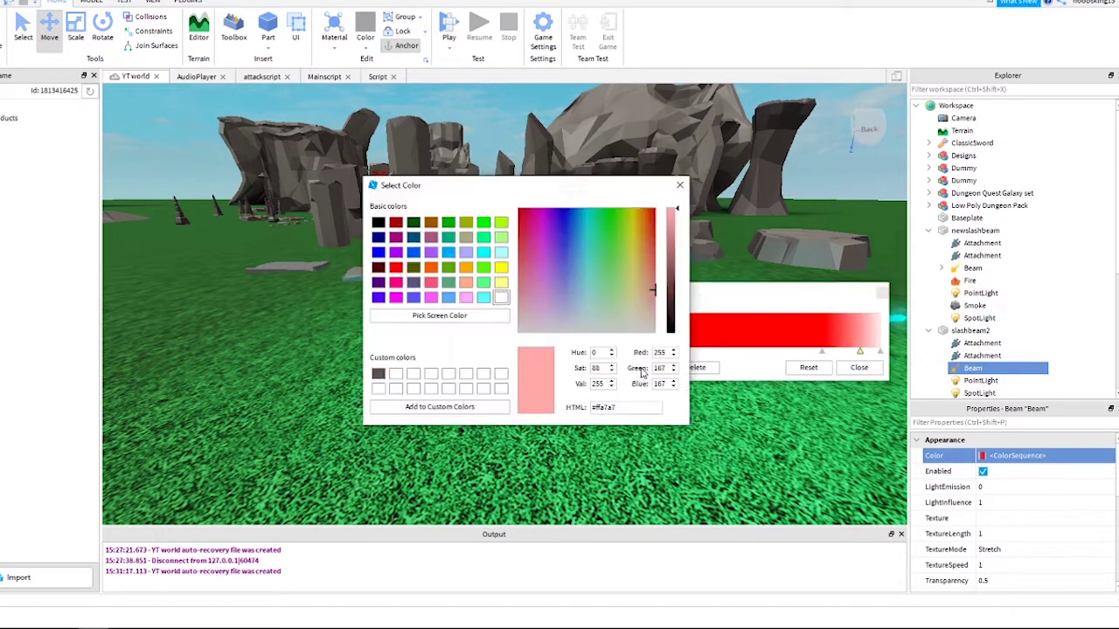
pyautogui.click(503, 298)
pyautogui.click(679, 187)
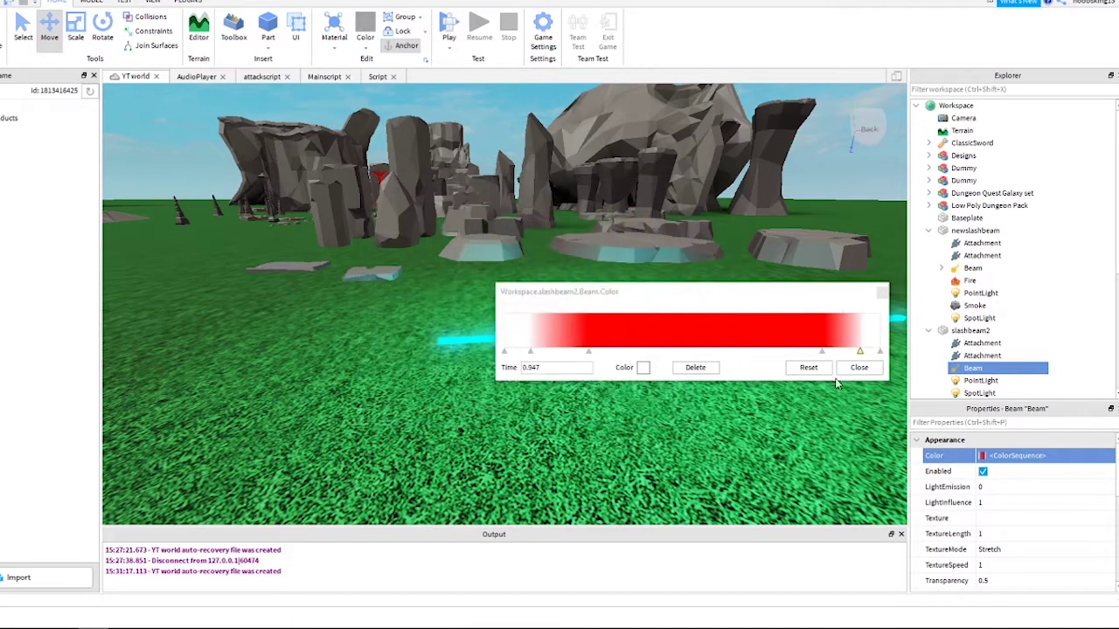
pyautogui.moveTo(822, 351); pyautogui.dragTo(812, 352)
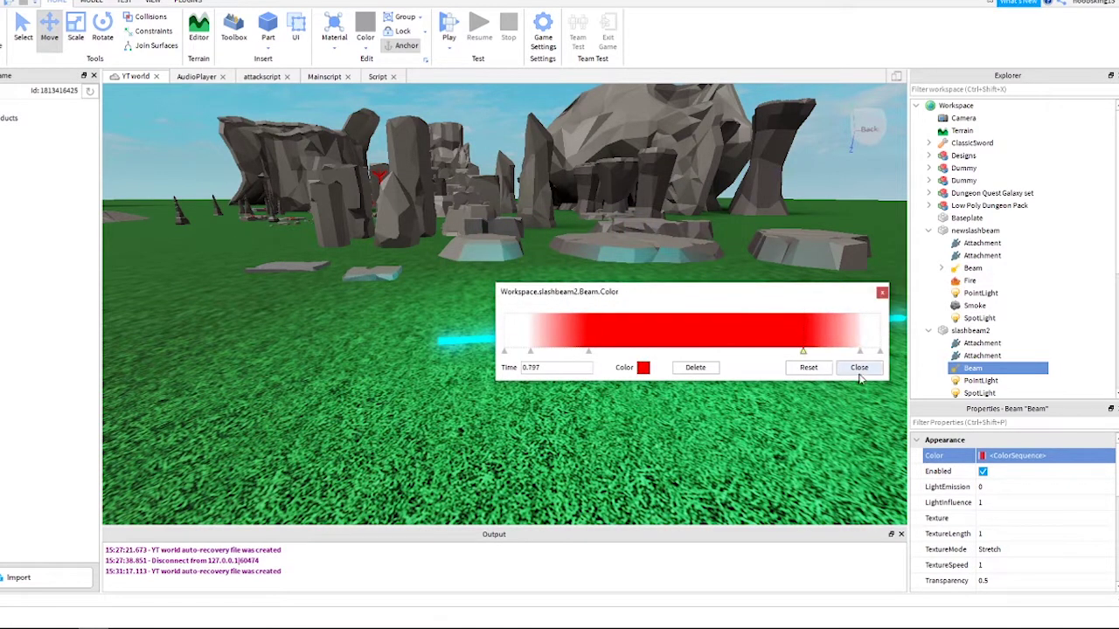
pyautogui.click(882, 293)
# Set the Beam's Transparency to 0.
pyautogui.click(1005, 486)
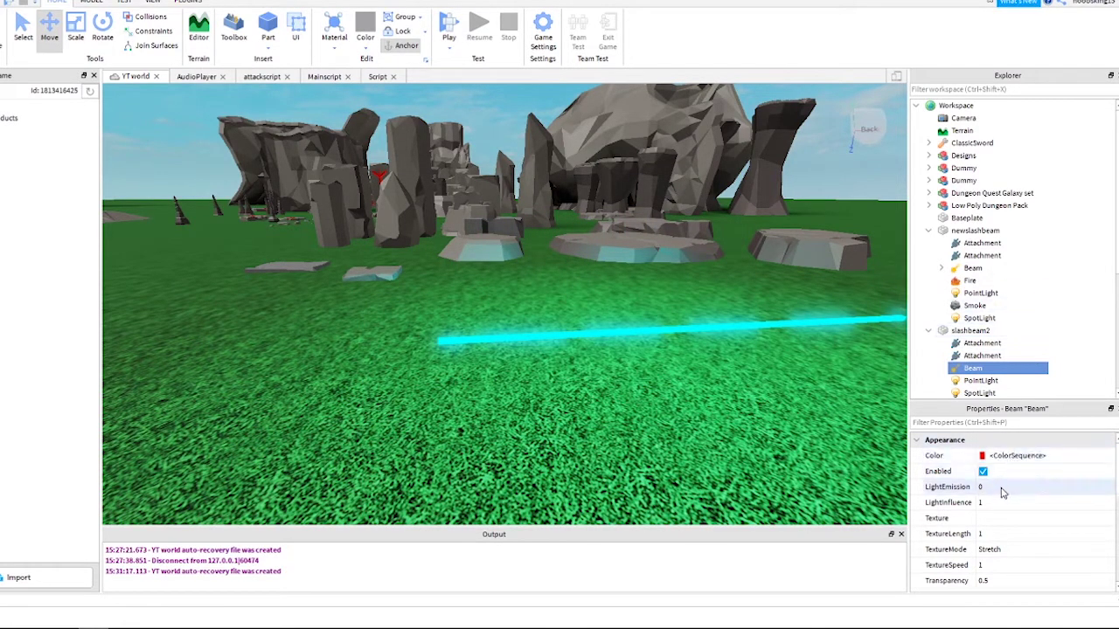
pyautogui.scroll(-3, 1016, 479)
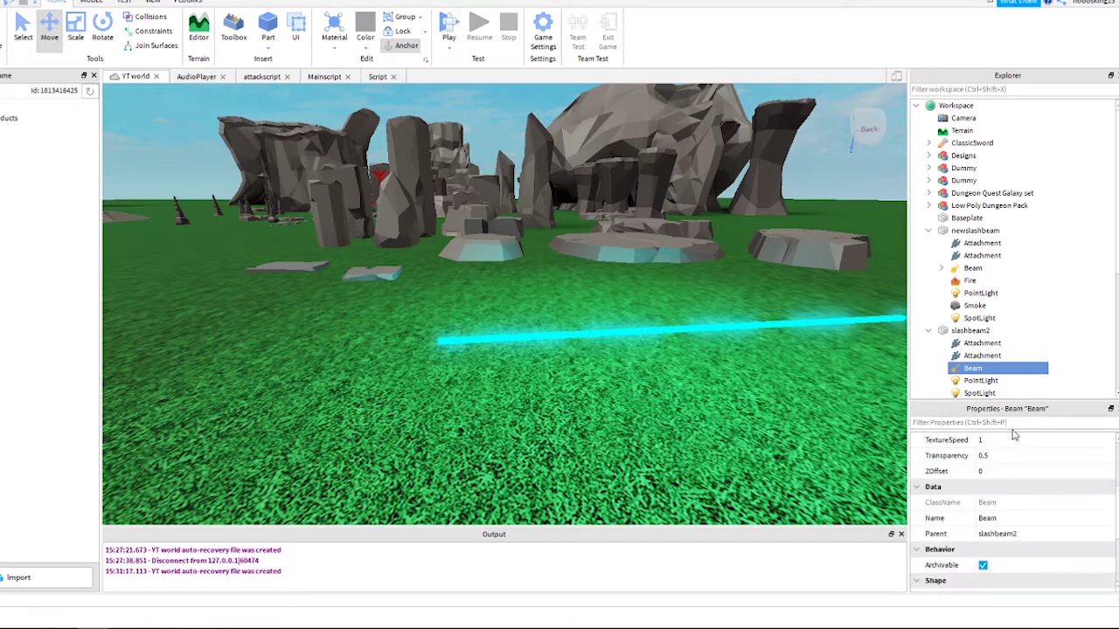
pyautogui.click(1002, 457)
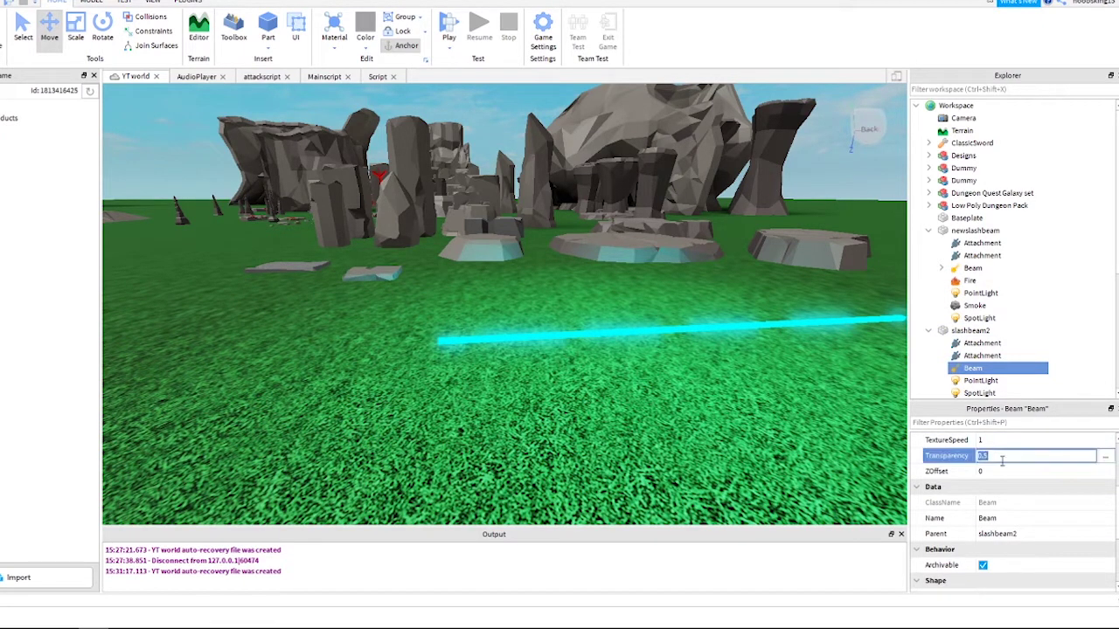
pyautogui.write('0')
pyautogui.press('Return')
# Assign slashbeam2's two attachments as the Beam's Attachment0 and Attachment1.
pyautogui.scroll(-3, 1014, 420)
pyautogui.scroll(1, 1044, 499)
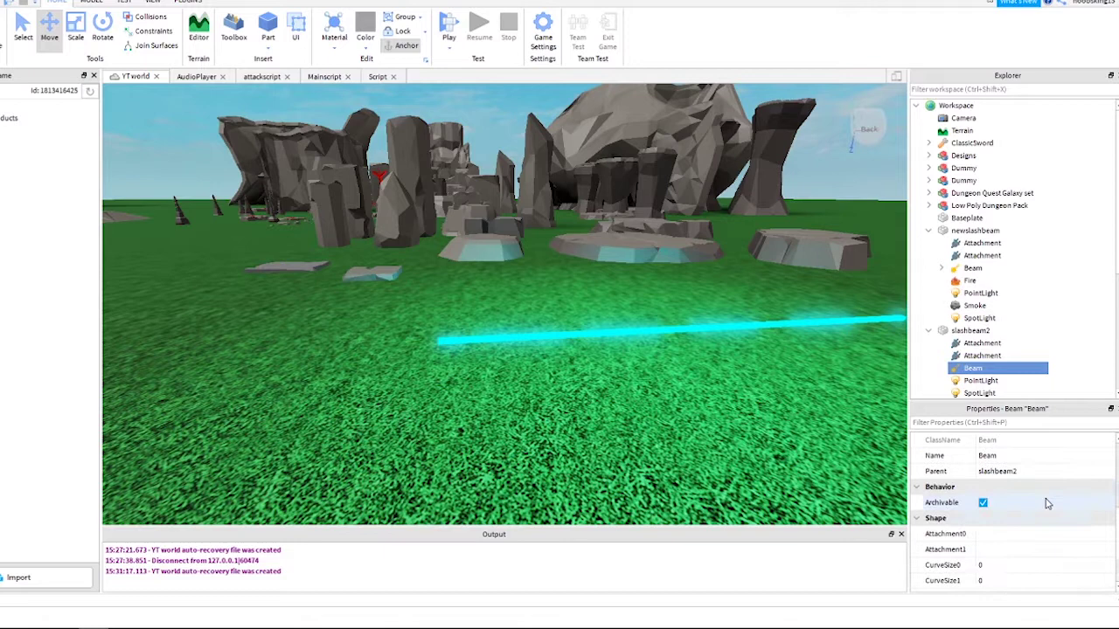
pyautogui.click(1026, 535)
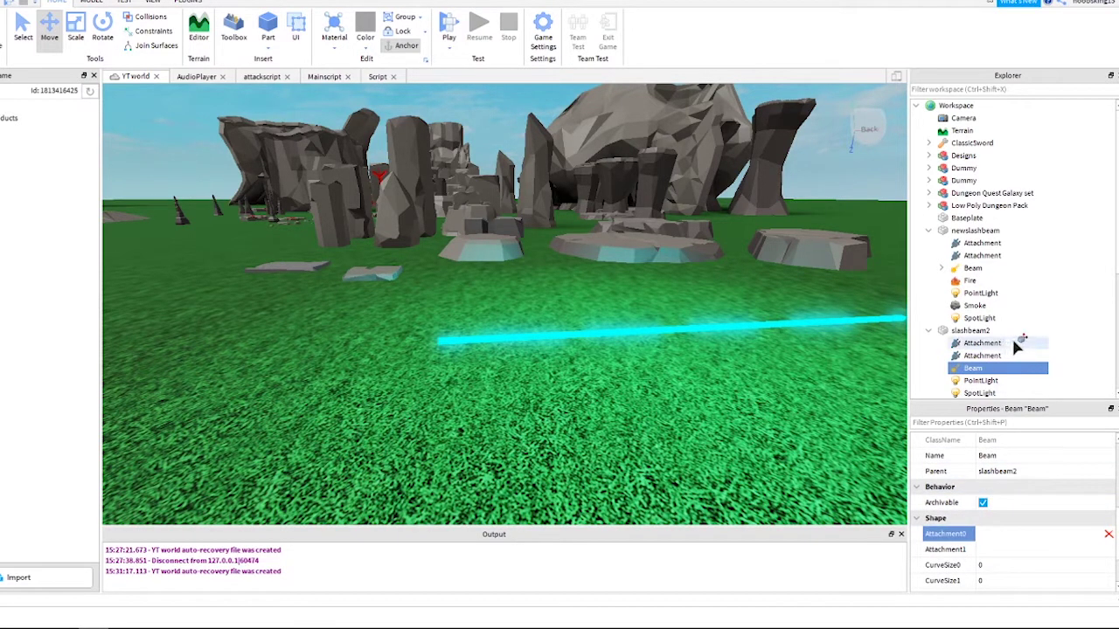
pyautogui.click(1027, 549)
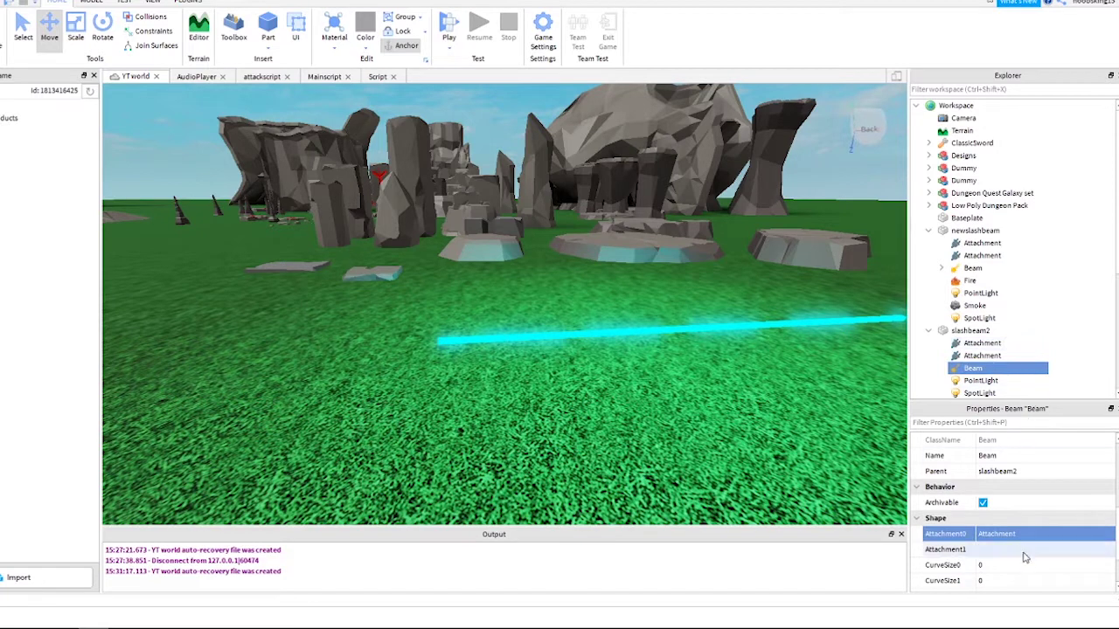
pyautogui.click(1027, 357)
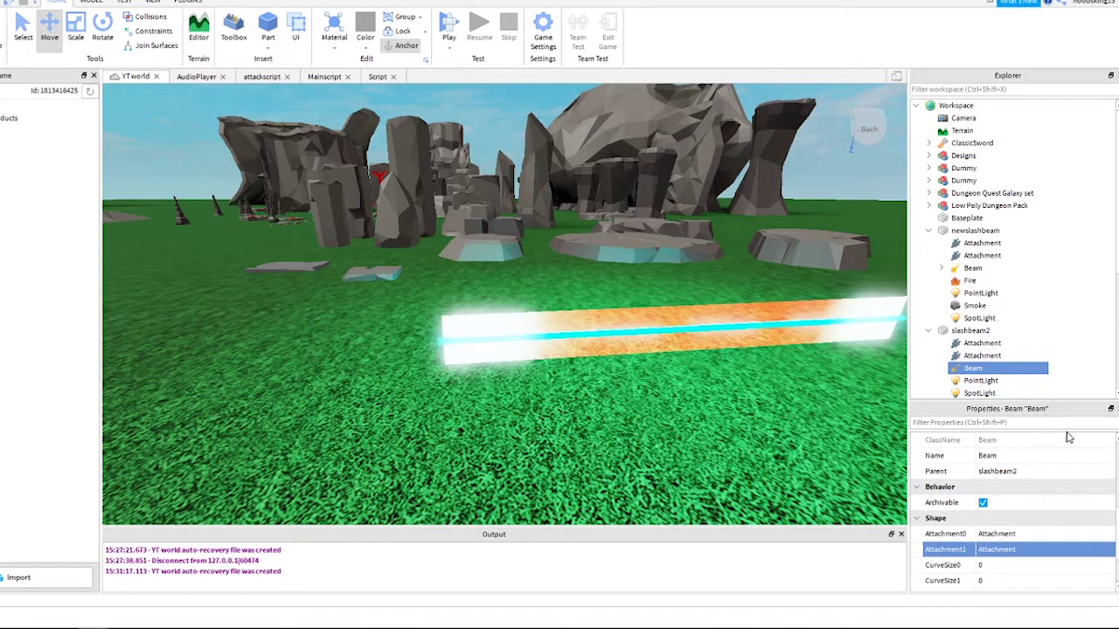
# Set the Beam's CurveSize0 to -2 and CurveSize1 to -6.
pyautogui.scroll(-2, 1066, 441)
pyautogui.click(995, 504)
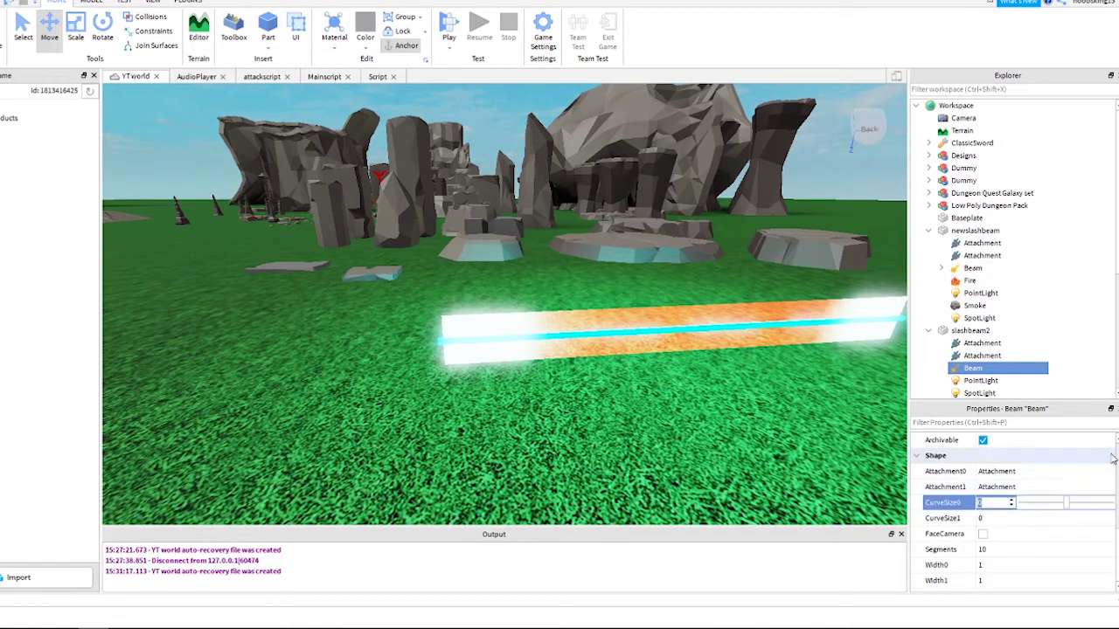
pyautogui.write('-')
pyautogui.click(1034, 520)
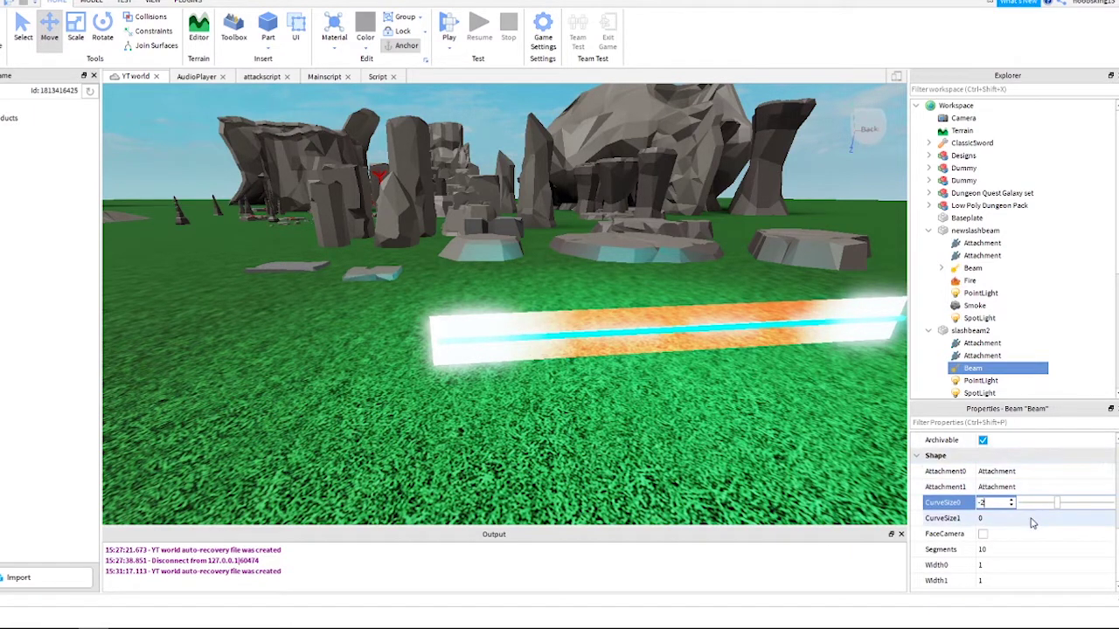
pyautogui.write('-6')
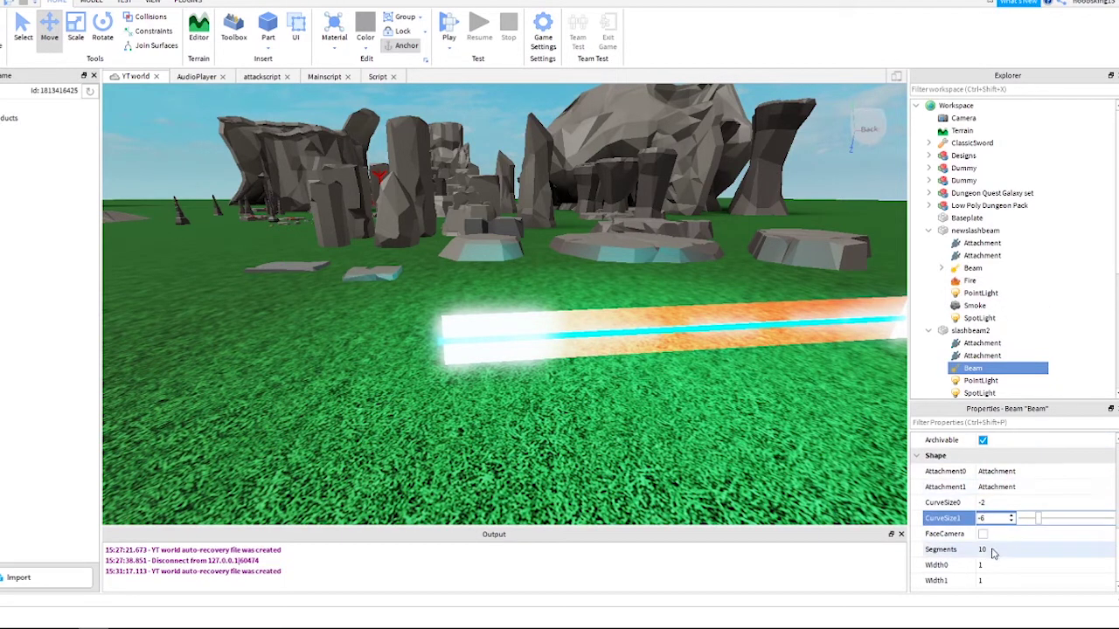
# Set the Beam's Segments to 100 and both Width0 and Width1 to 0.5.
pyautogui.click(985, 550)
pyautogui.write('100')
pyautogui.press('Return')
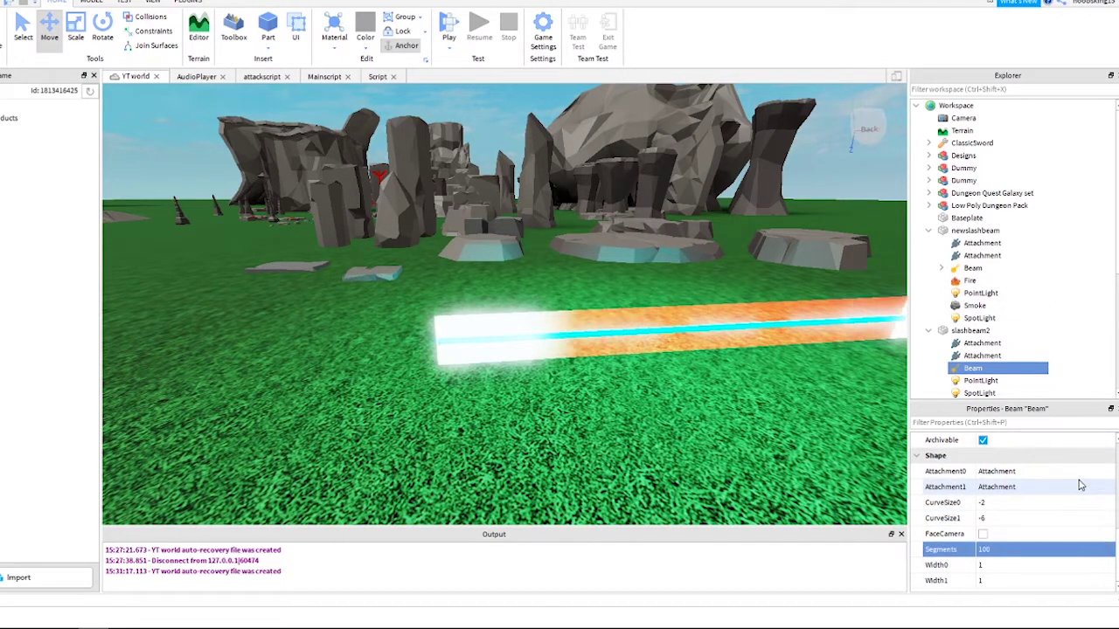
pyautogui.click(1103, 565)
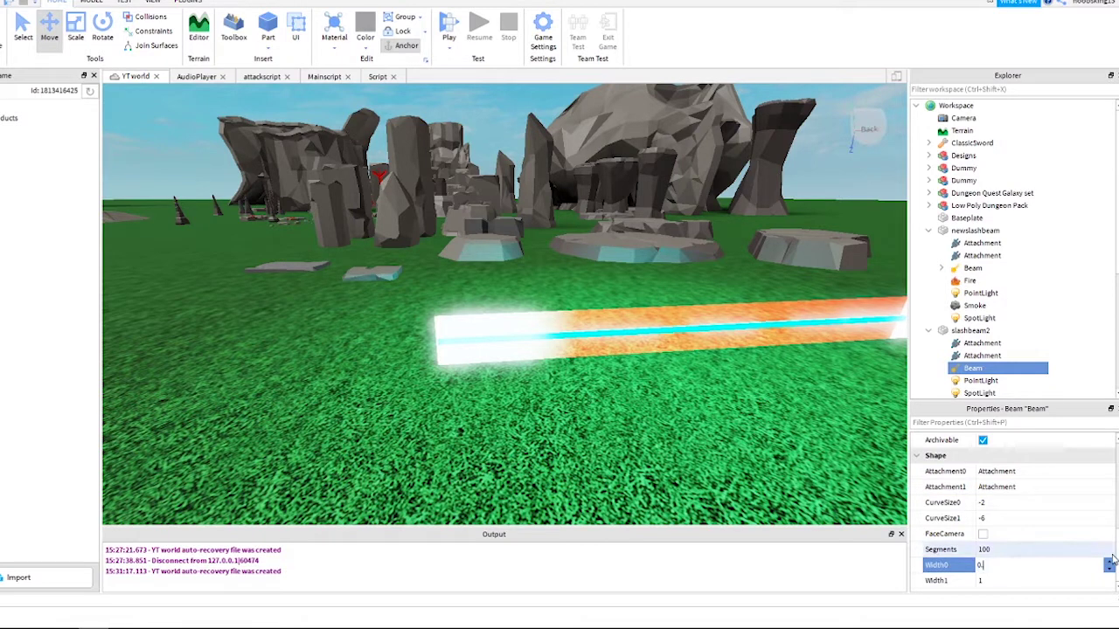
pyautogui.press('Return')
pyautogui.click(1012, 581)
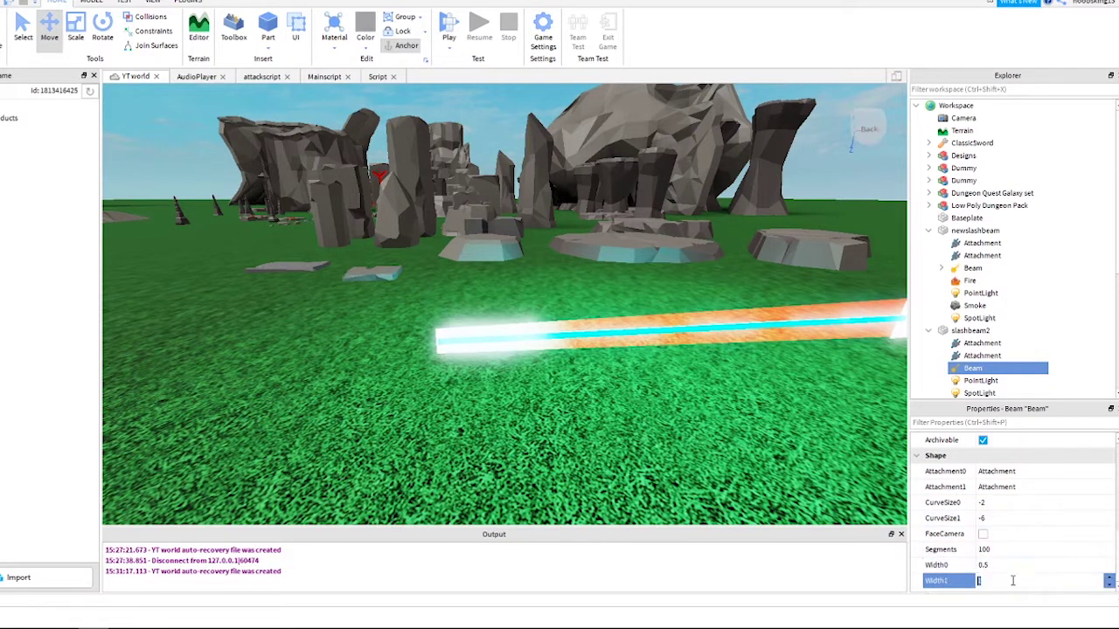
pyautogui.press('Return')
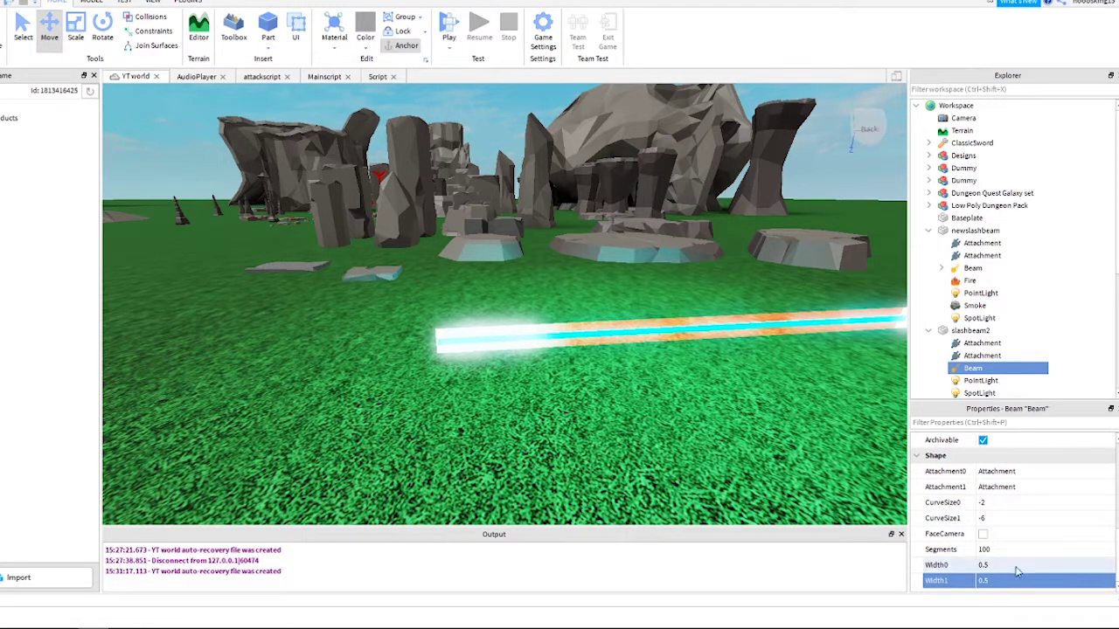
# Set the slashbeam2 part's Transparency to 1 and deselect it.
pyautogui.click(1004, 332)
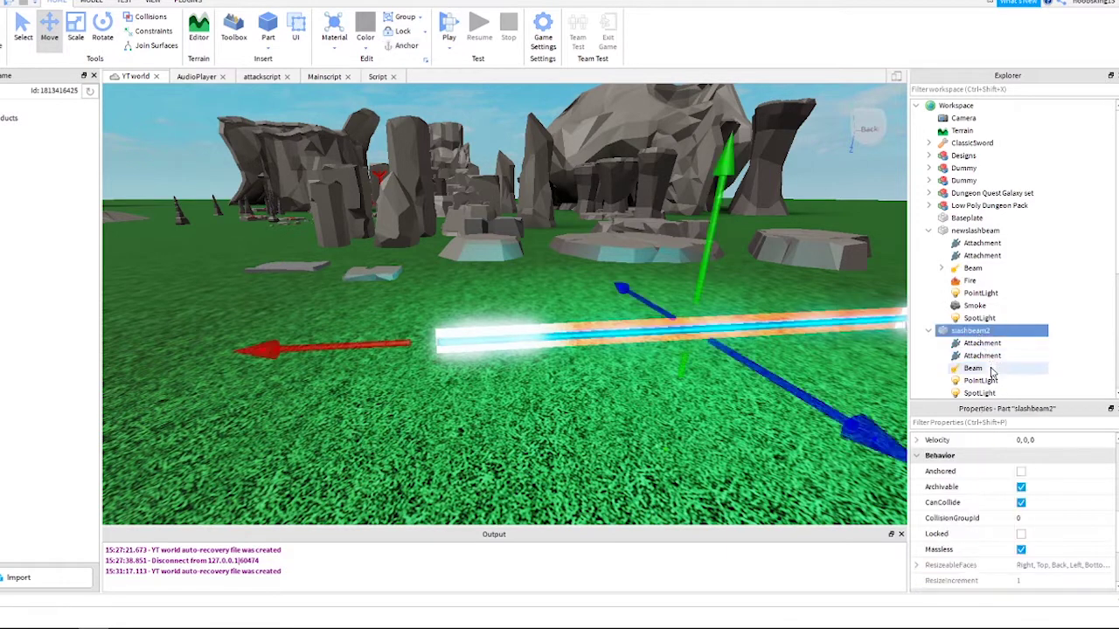
pyautogui.scroll(2, 985, 566)
pyautogui.scroll(4, 985, 567)
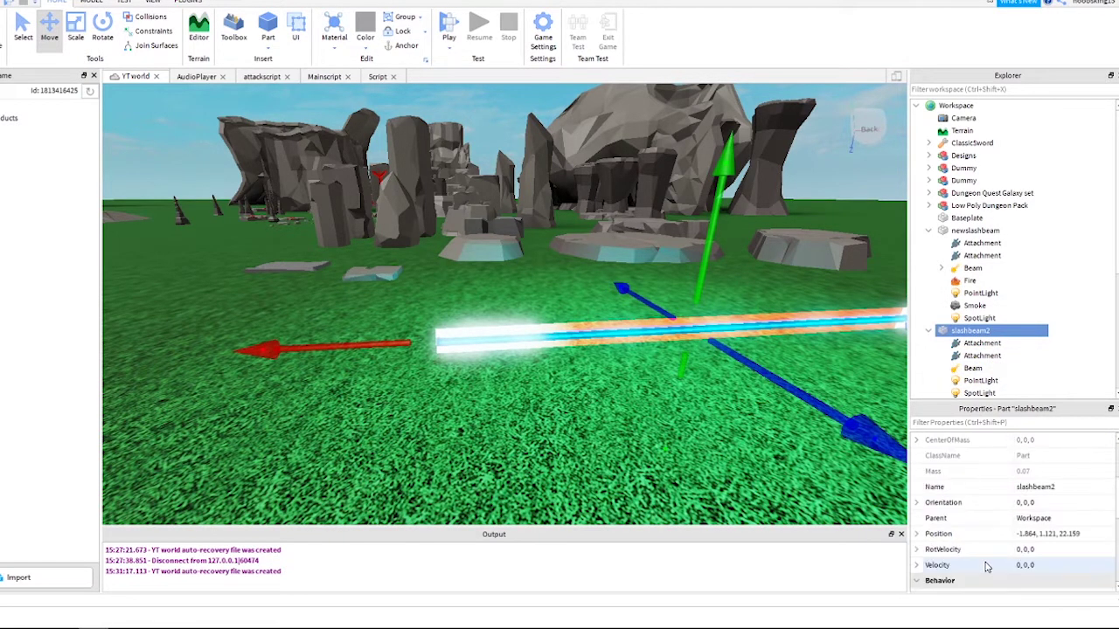
pyautogui.click(1019, 534)
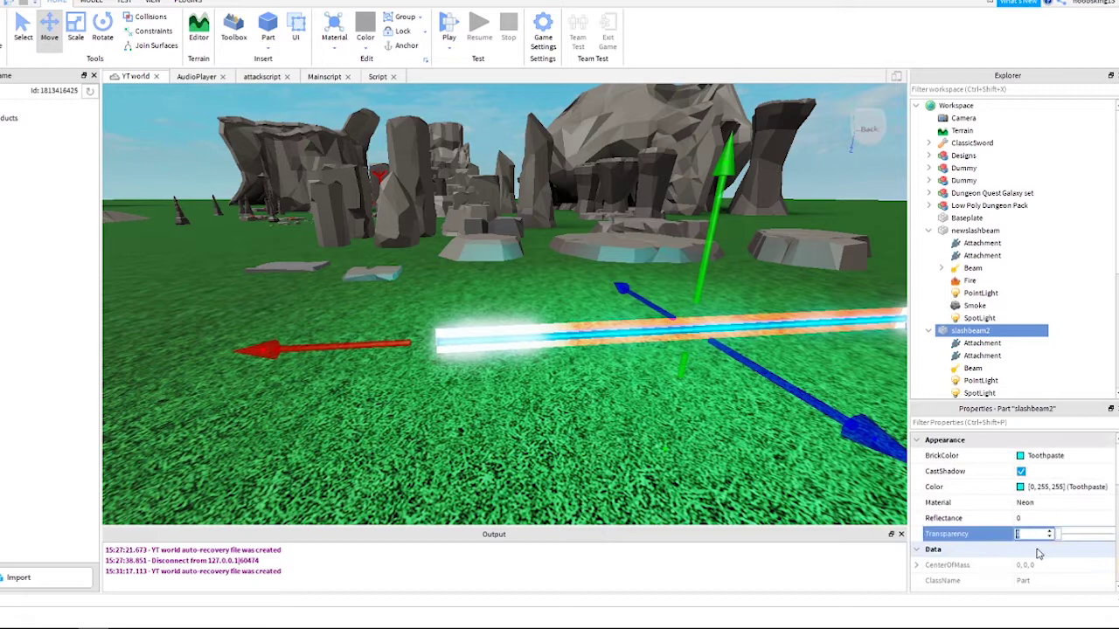
pyautogui.write('1')
pyautogui.press('Return')
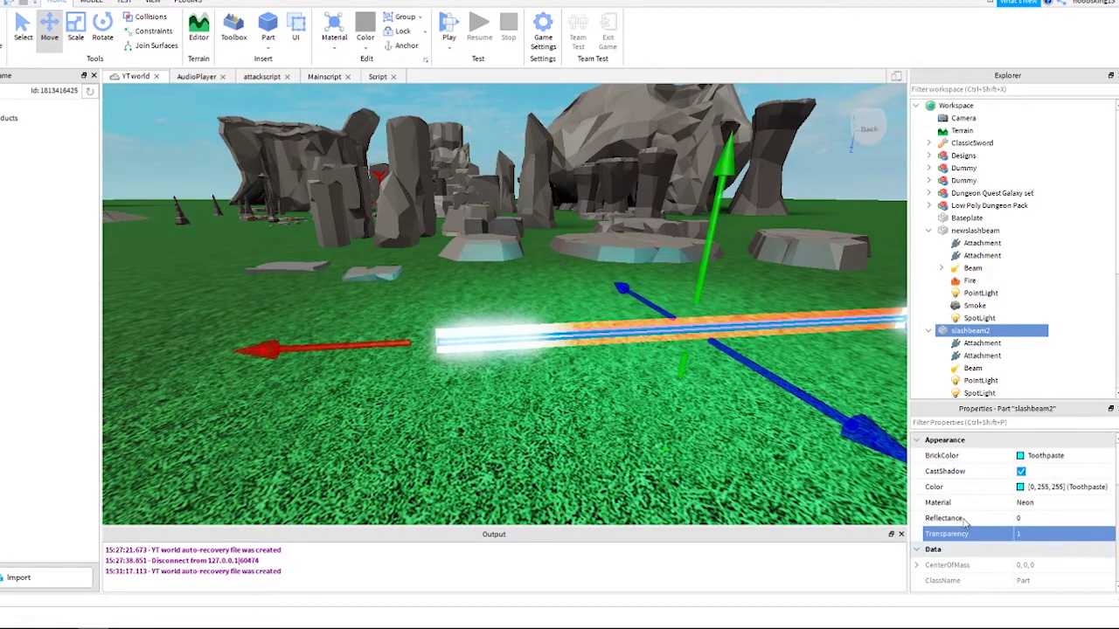
pyautogui.click(430, 390)
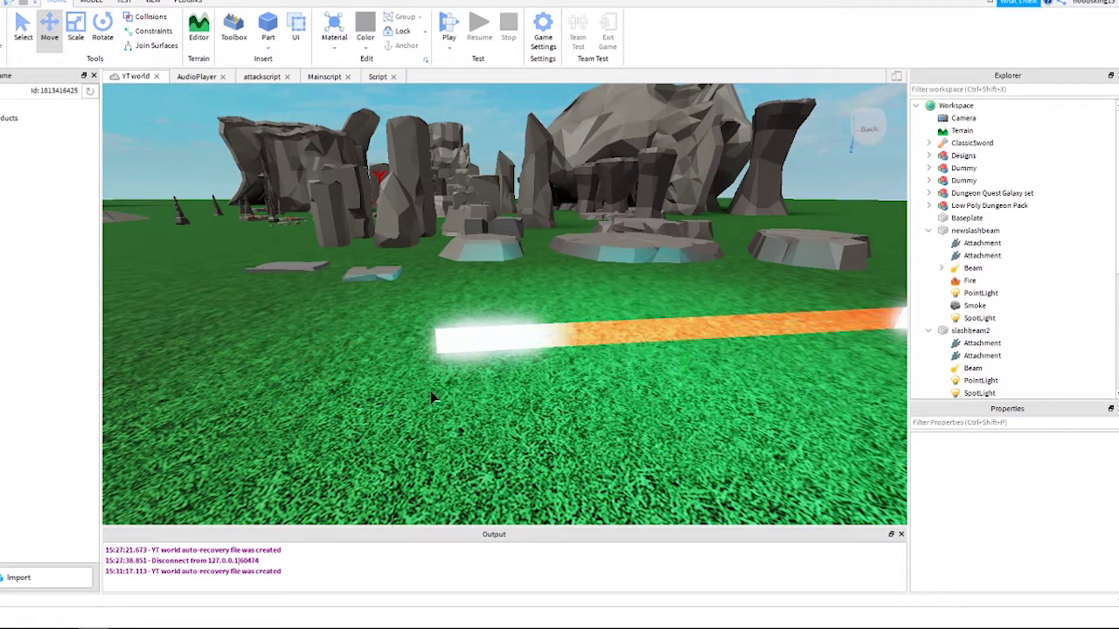
# Rotate slashbeam2's first attachment about the vertical axis to an orientation of 0, -125, 0.
pyautogui.moveTo(726, 394); pyautogui.dragTo(726, 397, button='right')
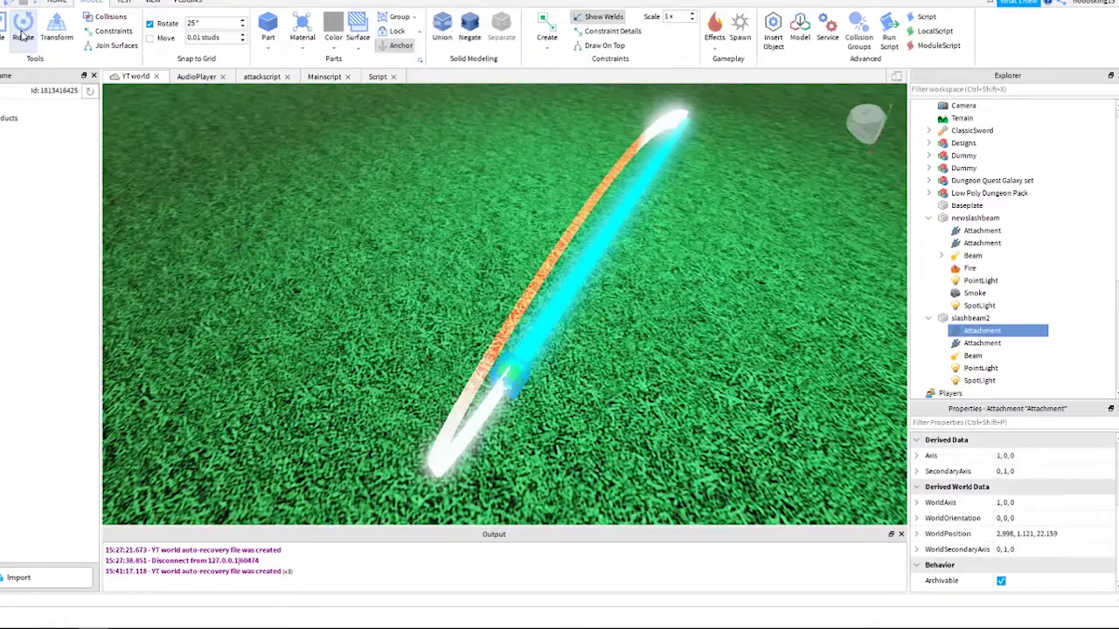
pyautogui.click(23, 35)
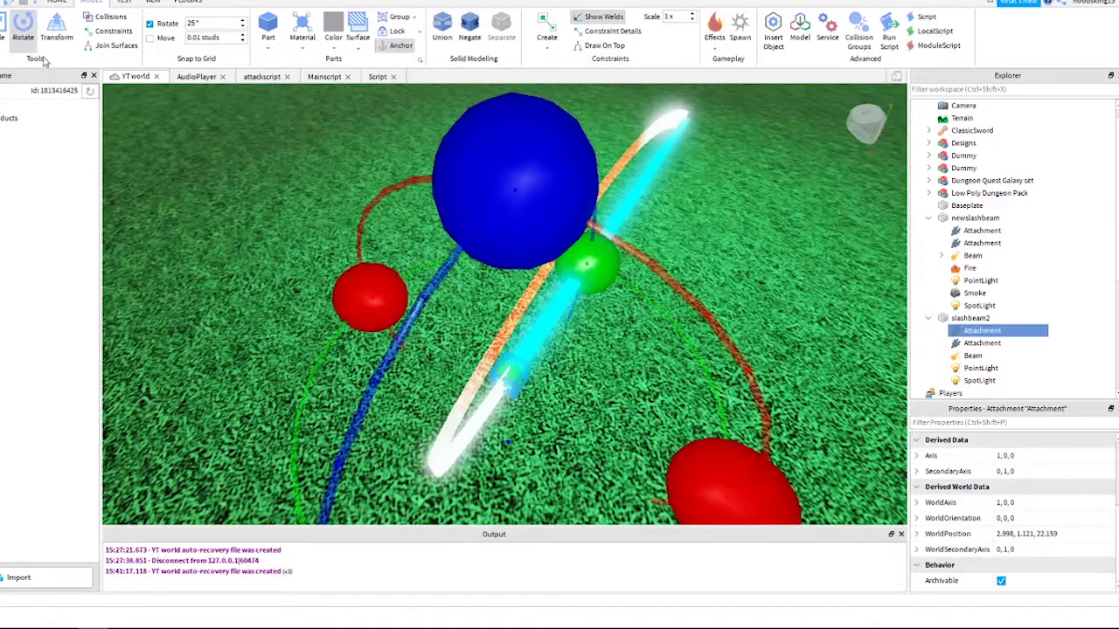
pyautogui.moveTo(605, 260); pyautogui.dragTo(686, 356)
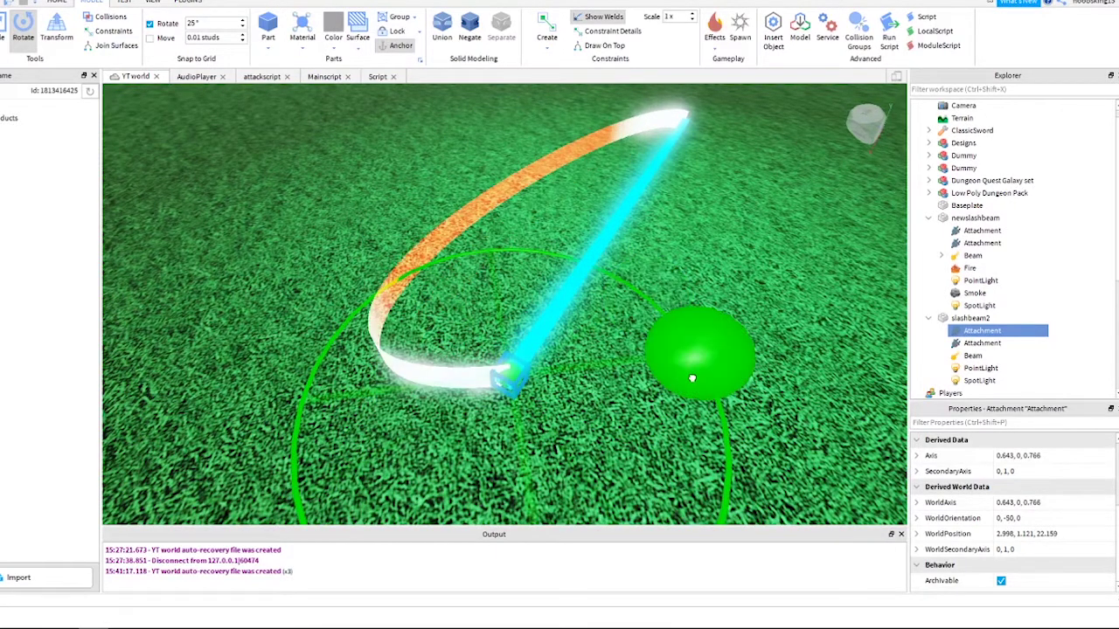
pyautogui.moveTo(699, 418); pyautogui.dragTo(573, 503)
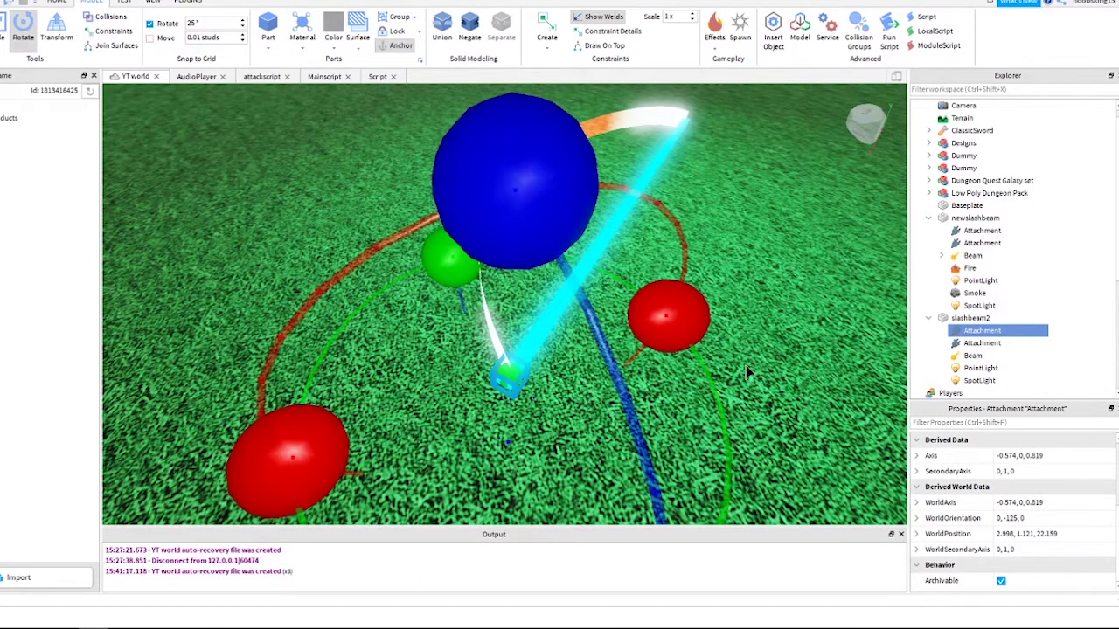
# Set the CurveSize1 of slashbeam2's Beam to -2.
pyautogui.click(969, 318)
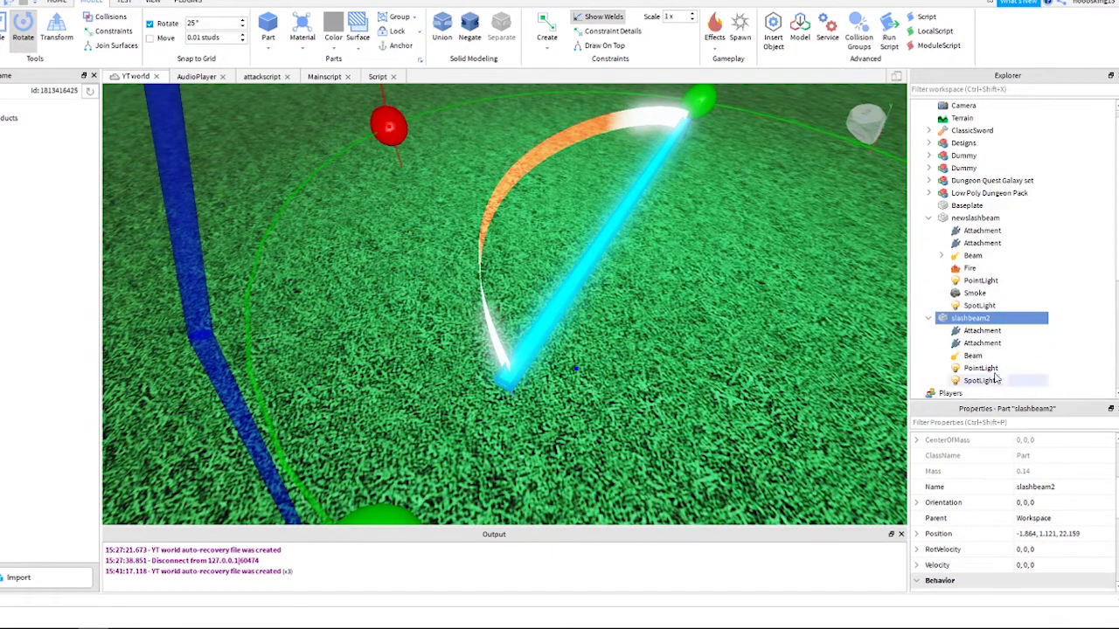
pyautogui.click(978, 359)
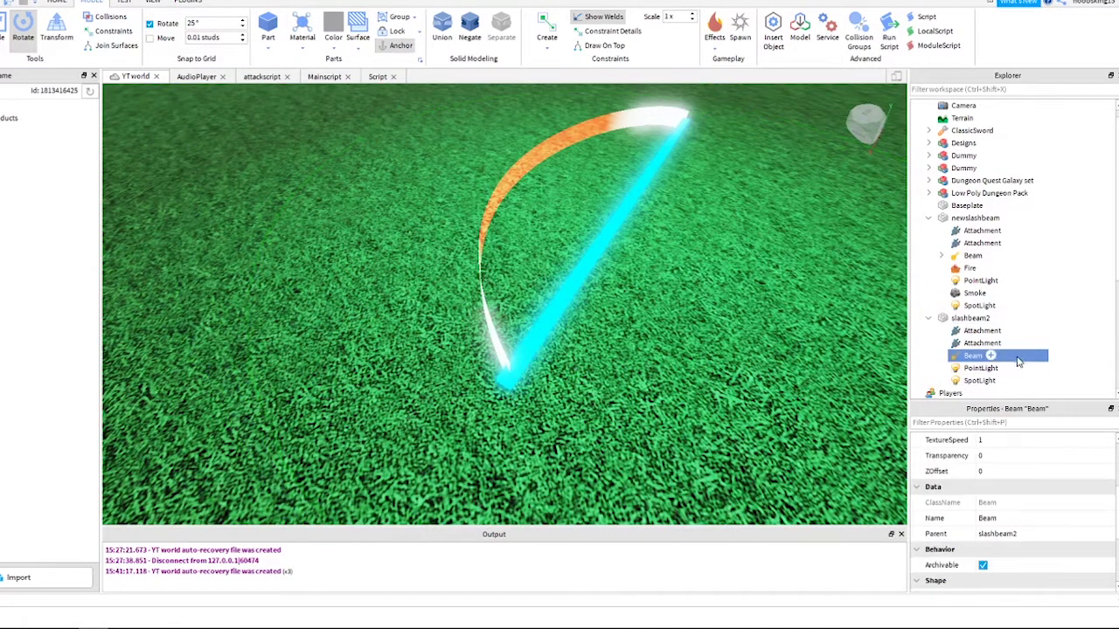
pyautogui.scroll(-3, 1046, 479)
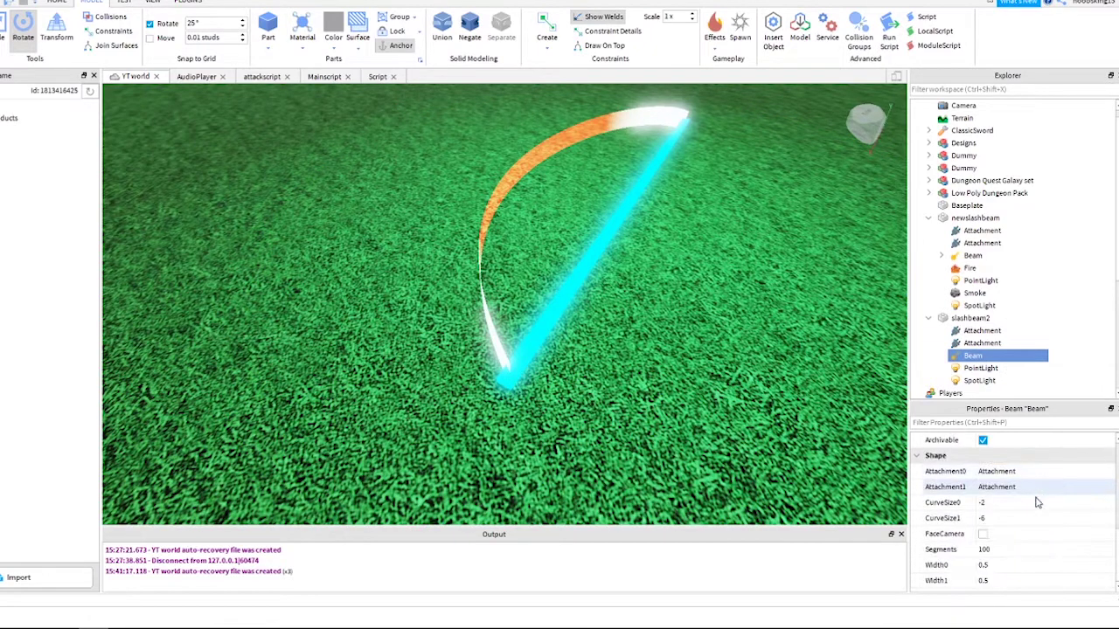
pyautogui.click(1036, 518)
pyautogui.moveTo(1036, 518); pyautogui.dragTo(1051, 507)
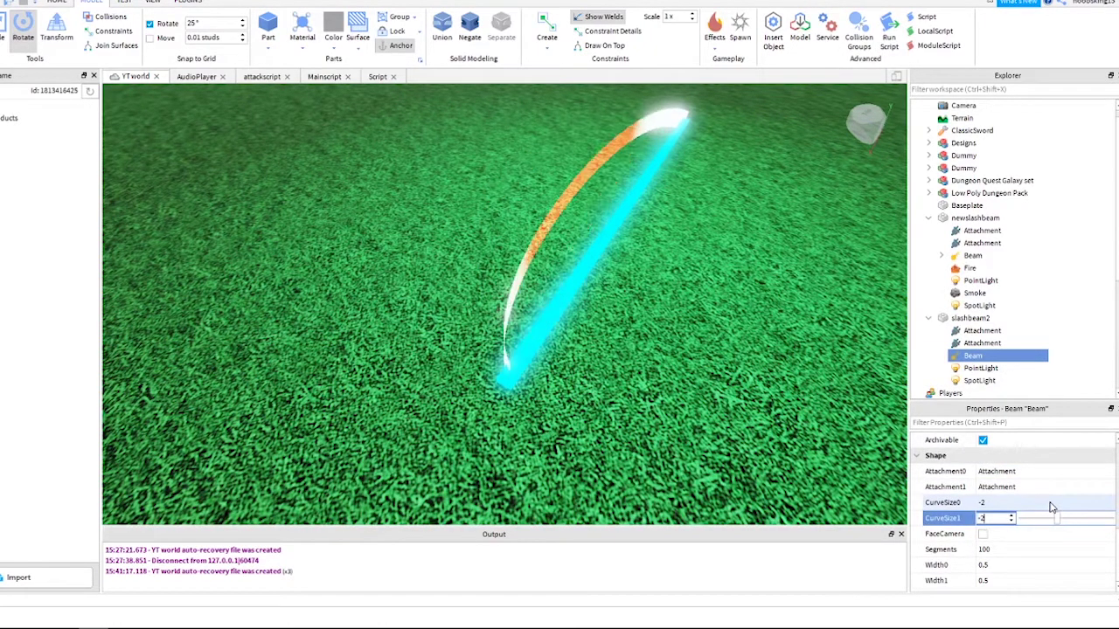
pyautogui.moveTo(781, 282); pyautogui.dragTo(784, 295, button='right')
pyautogui.scroll(3, 782, 290)
pyautogui.scroll(-3, 784, 295)
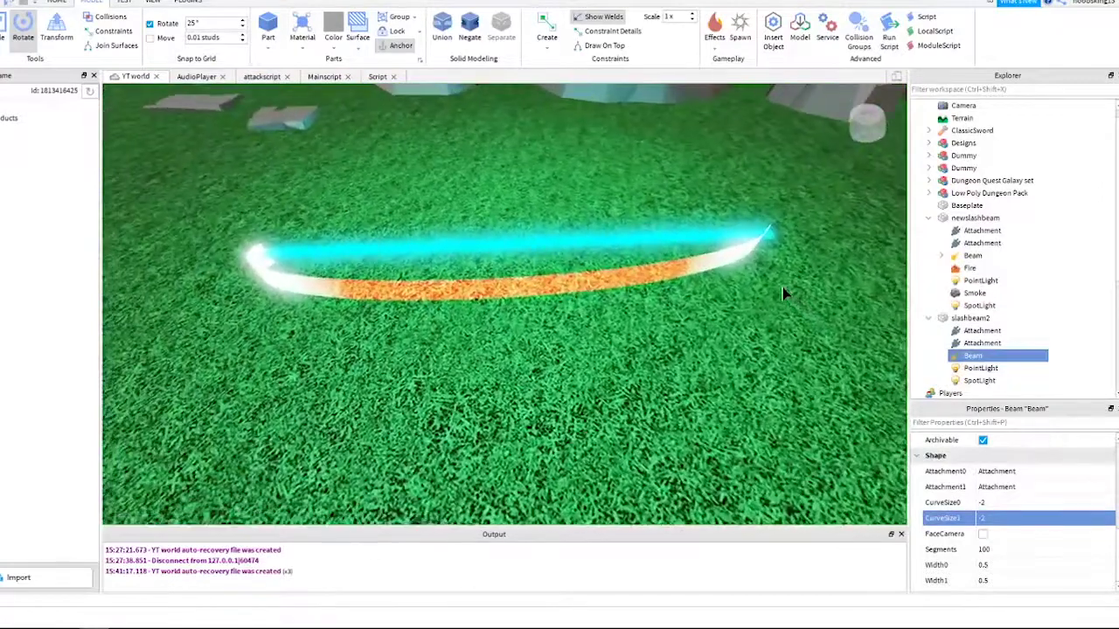
pyautogui.click(1001, 518)
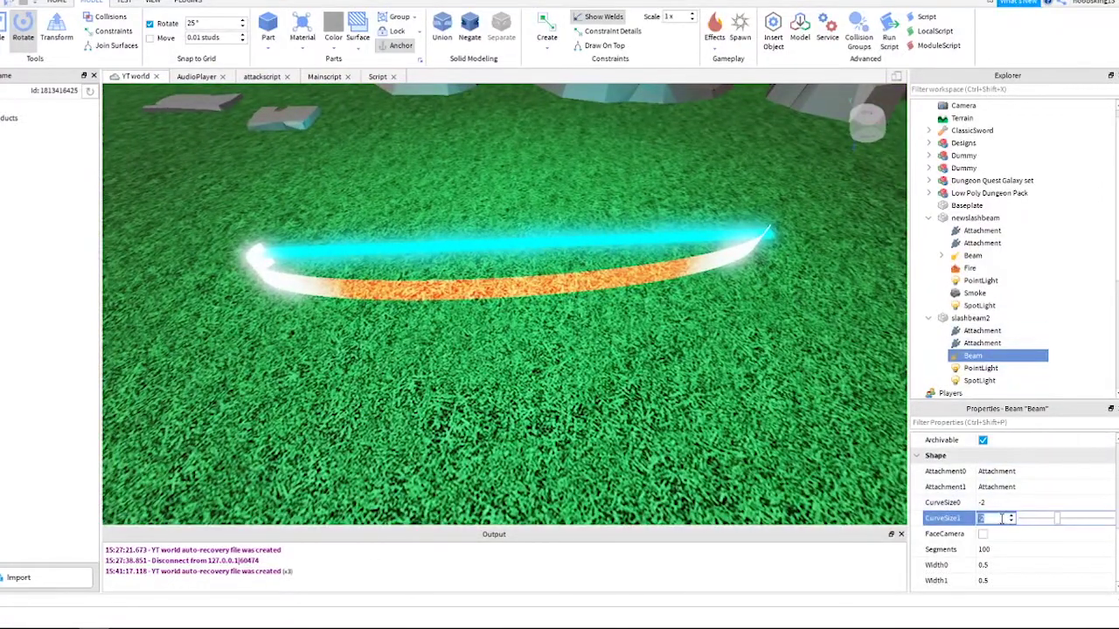
pyautogui.write('-4')
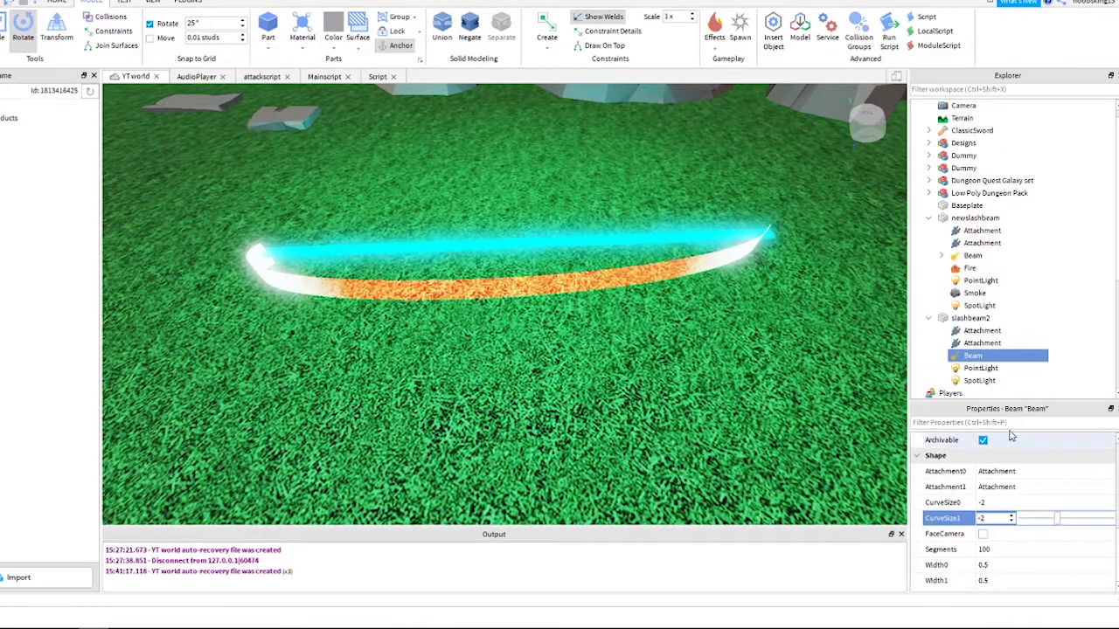
# Rotate slashbeam2's first attachment about the vertical axis to an orientation of 0, -75, 0 and deselect it.
pyautogui.click(1027, 343)
pyautogui.click(982, 331)
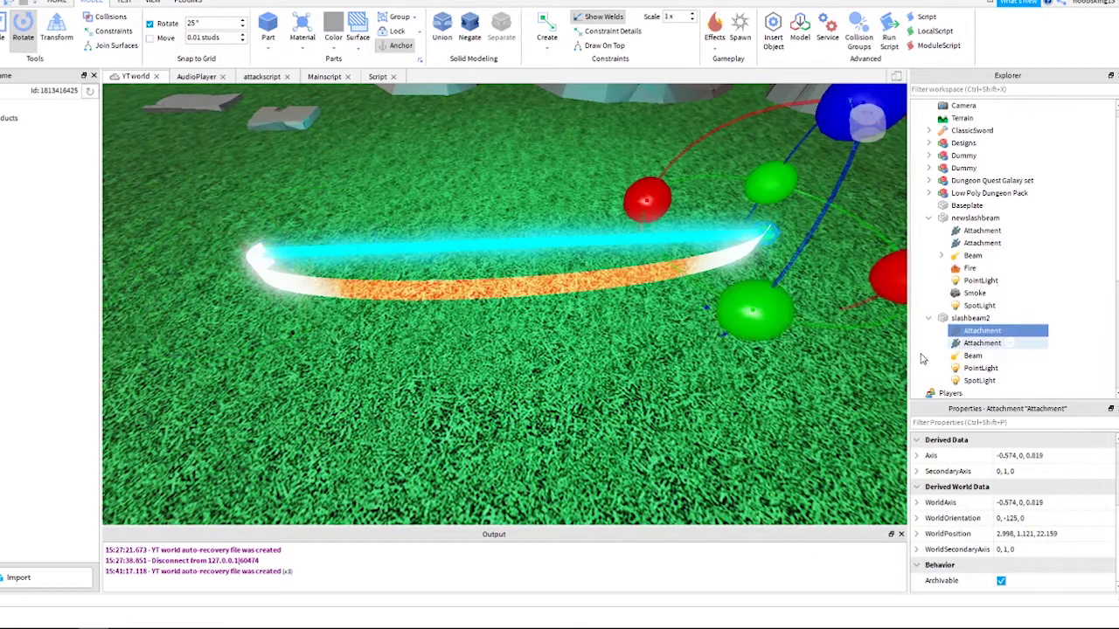
pyautogui.moveTo(757, 329); pyautogui.dragTo(883, 329)
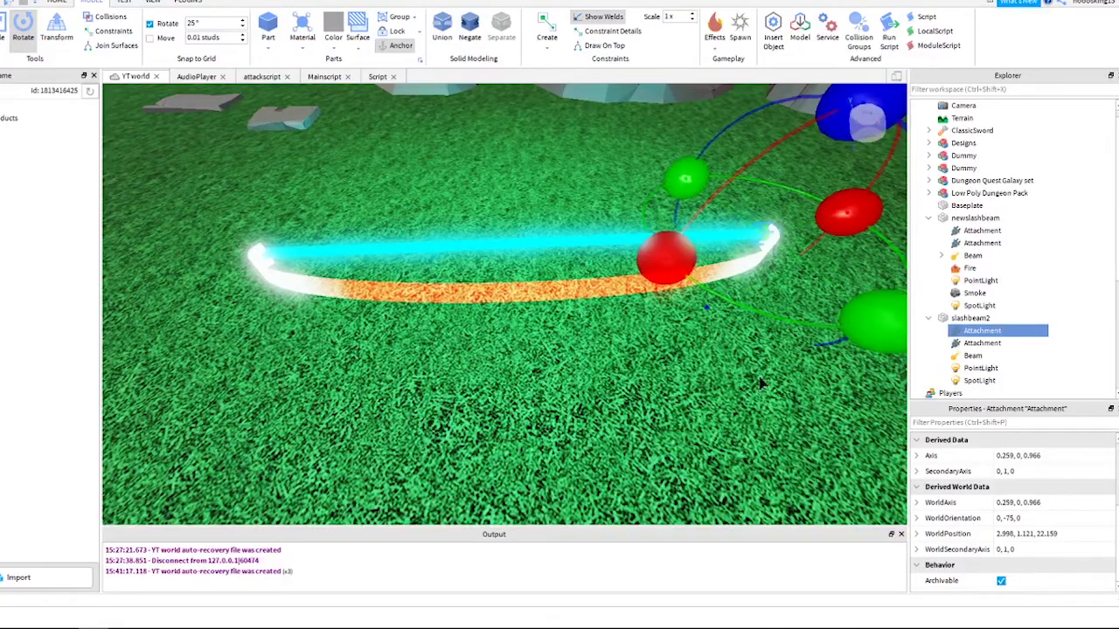
pyautogui.click(617, 370)
# Set the slashbeam2 part's Transparency to 1 so only its beam shows, and clear the selection.
pyautogui.scroll(5, 617, 370)
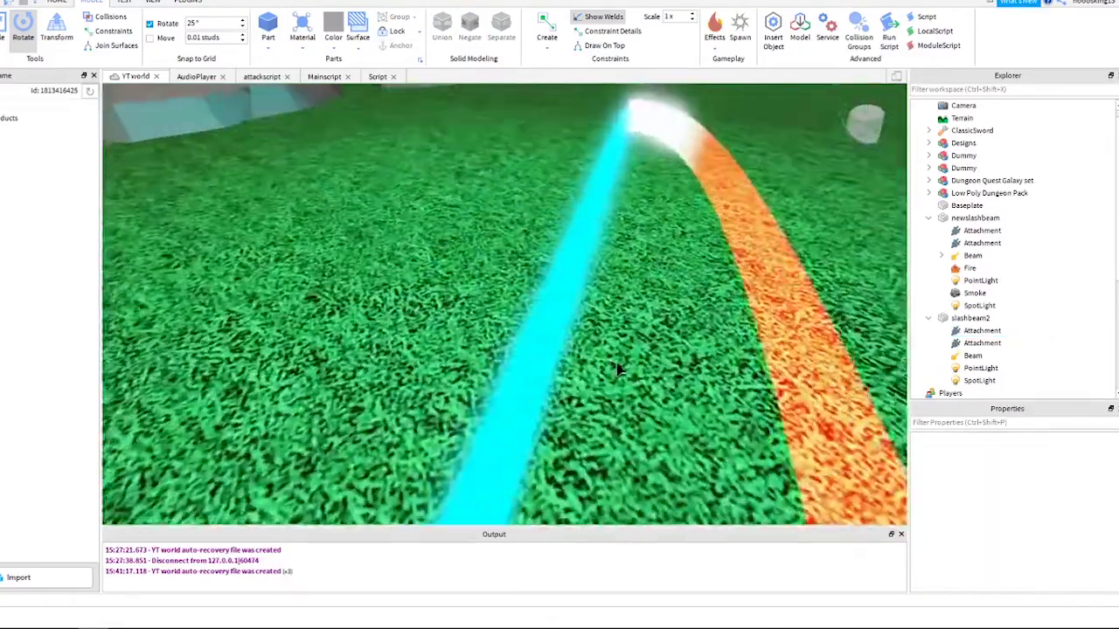
pyautogui.scroll(-5, 616, 369)
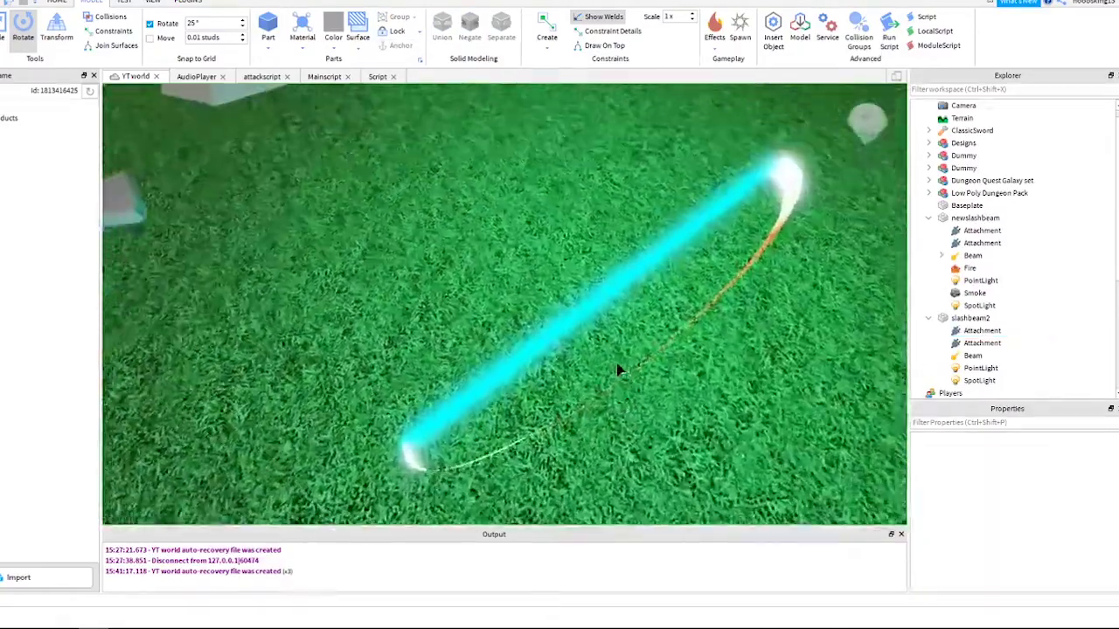
pyautogui.moveTo(616, 369); pyautogui.dragTo(616, 369, button='right')
pyautogui.moveTo(718, 379); pyautogui.dragTo(719, 380, button='right')
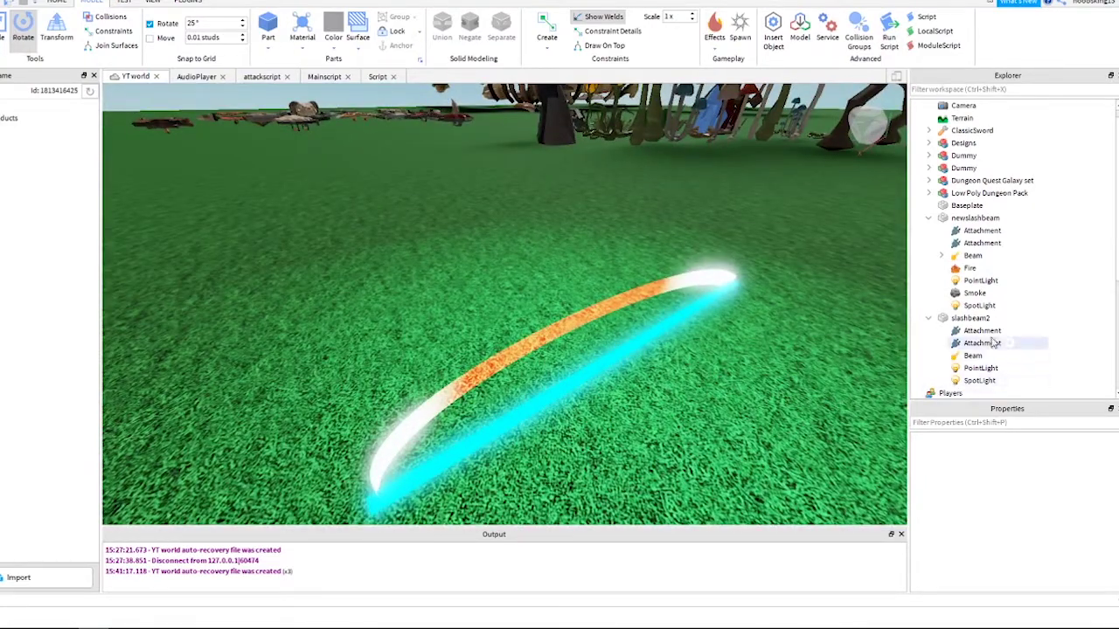
pyautogui.click(1027, 320)
pyautogui.click(1048, 532)
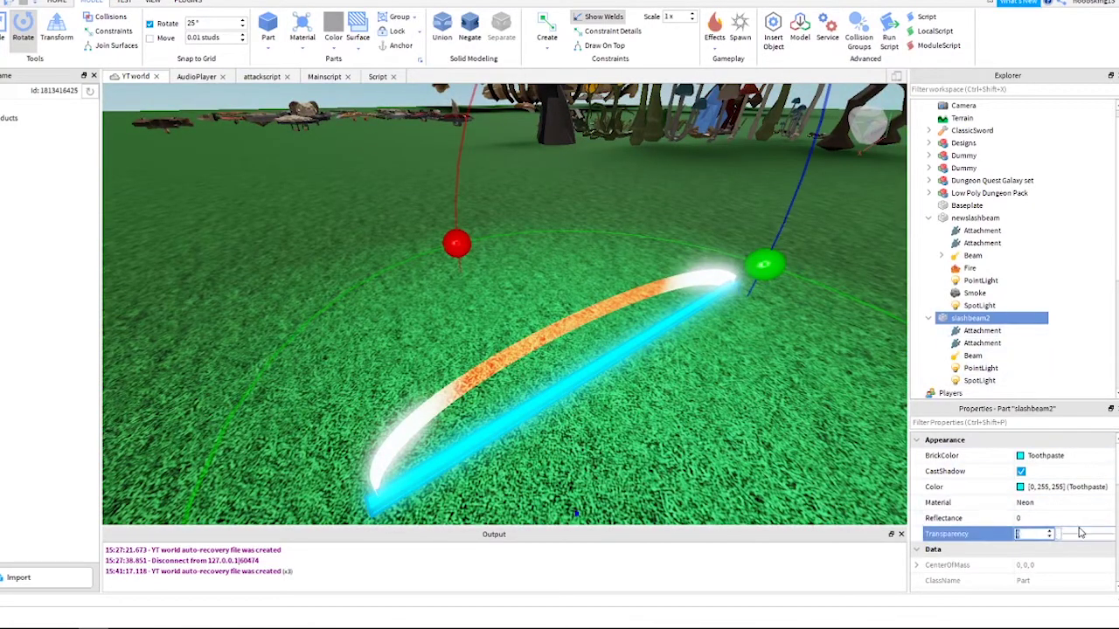
pyautogui.write('1')
pyautogui.click(603, 464)
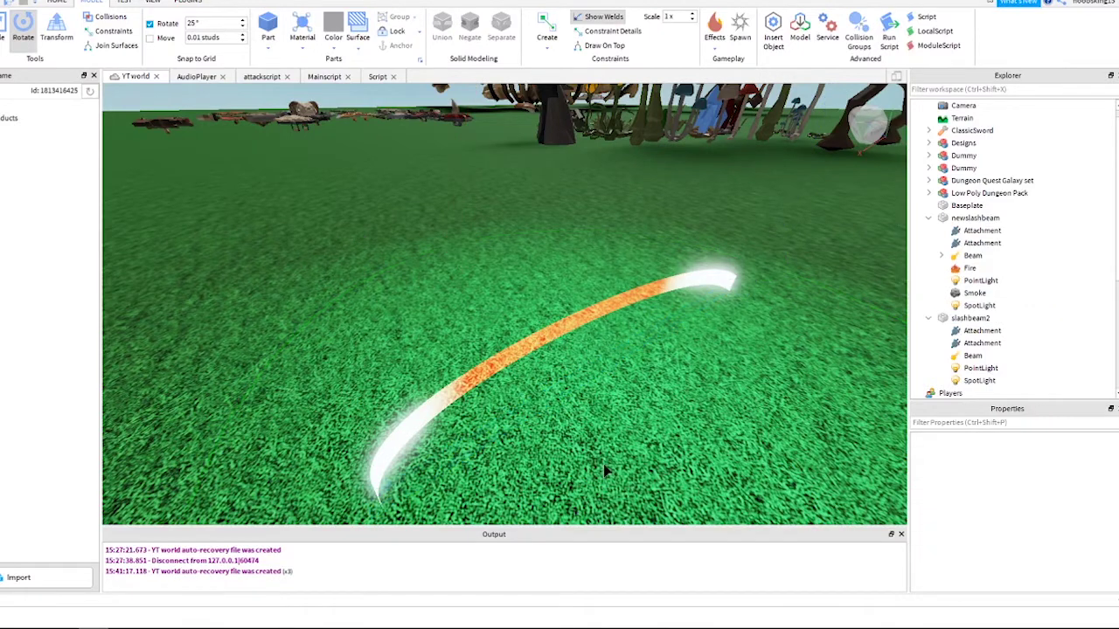
pyautogui.moveTo(603, 465); pyautogui.dragTo(636, 503, button='right')
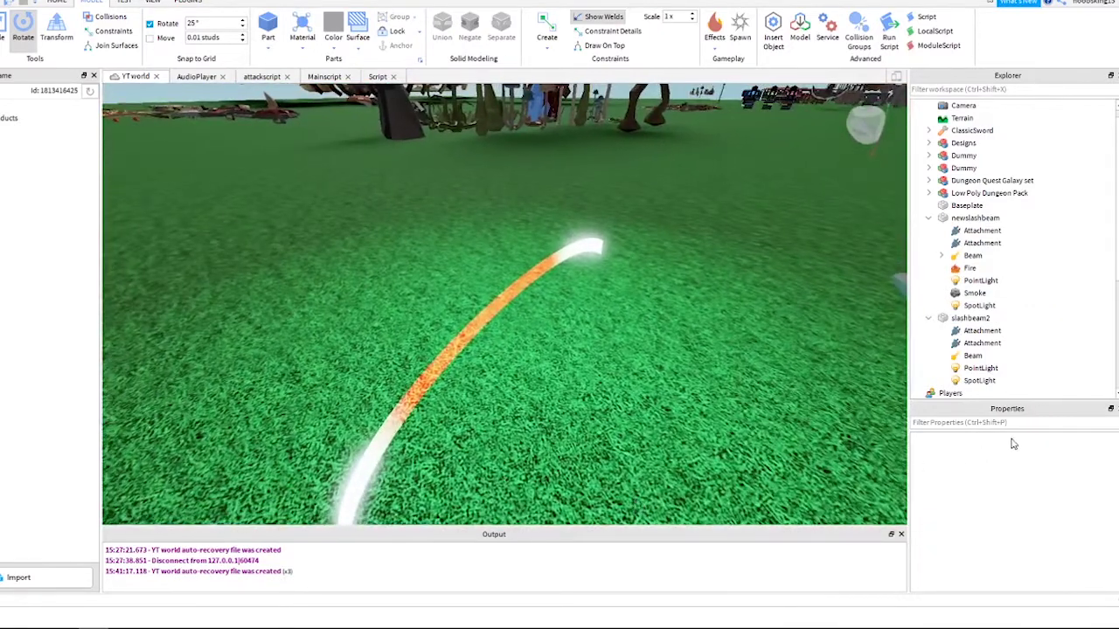
# Add a Trail object inside slashbeam2's Beam.
pyautogui.click(1030, 357)
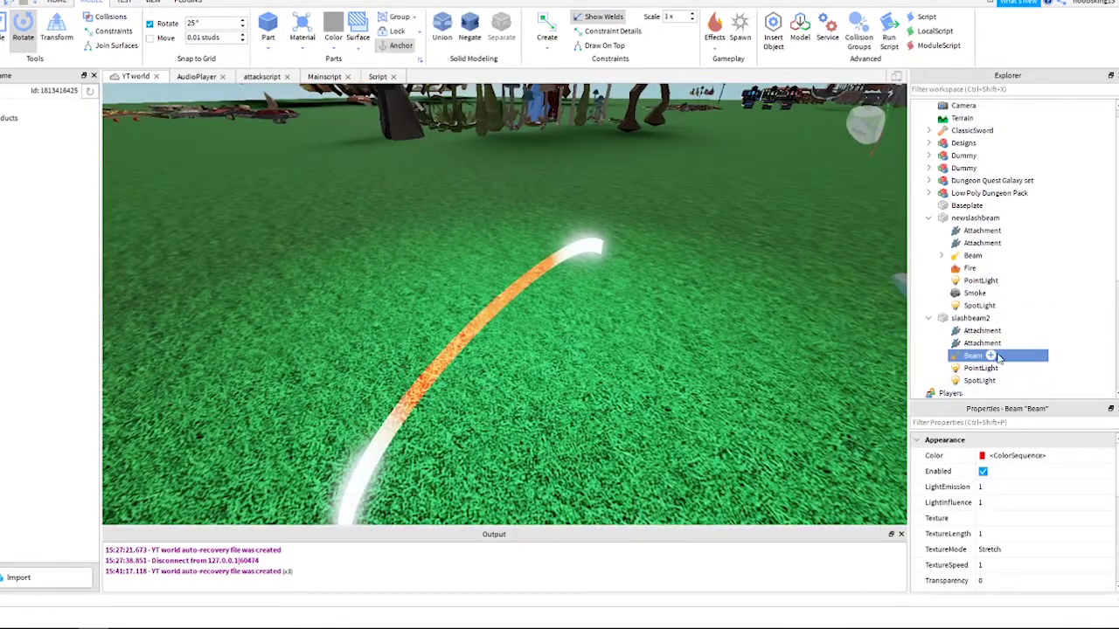
pyautogui.click(993, 356)
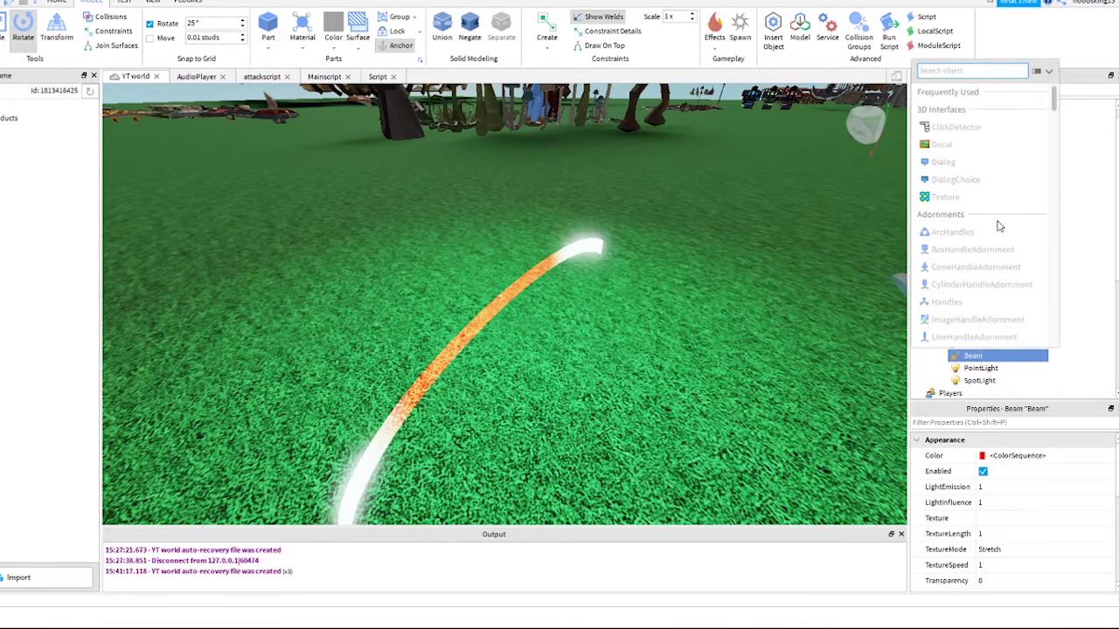
pyautogui.scroll(-10, 1000, 192)
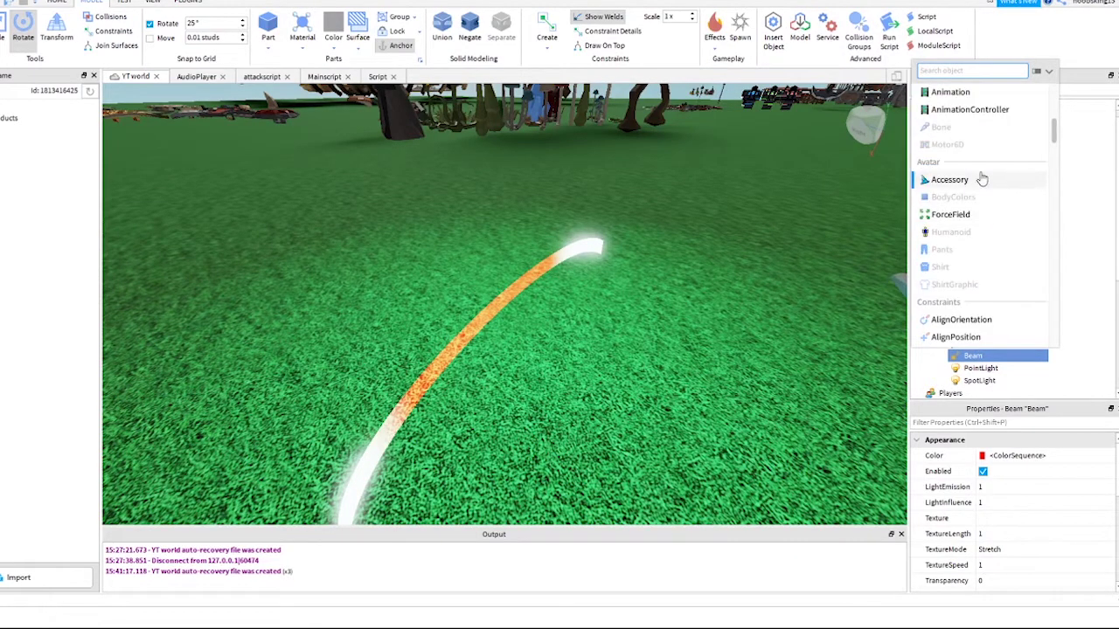
pyautogui.scroll(-5, 978, 161)
pyautogui.click(974, 142)
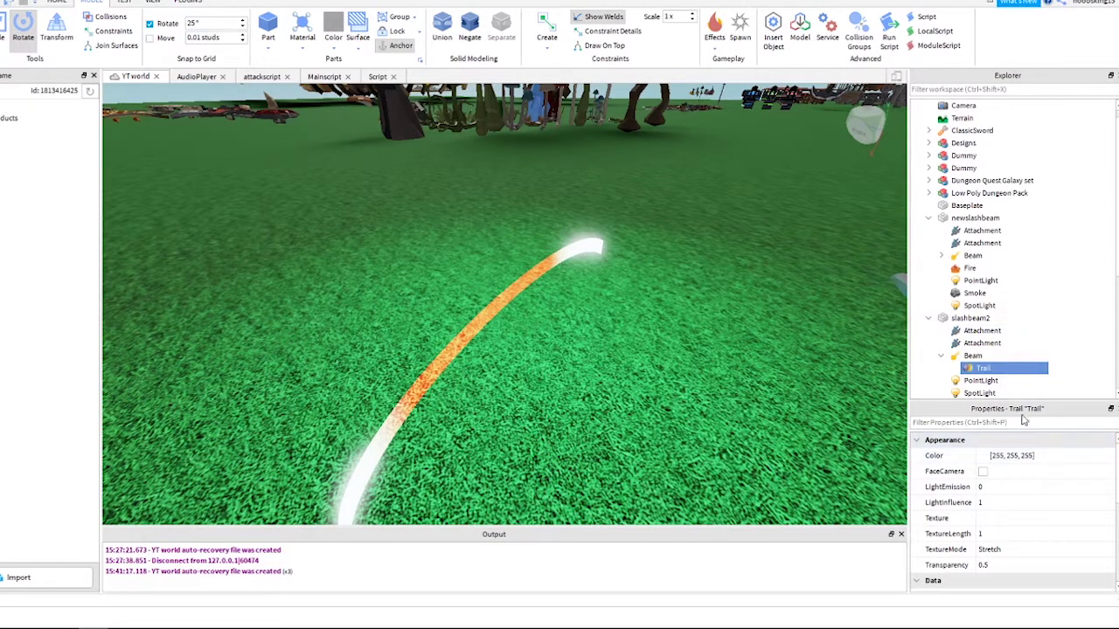
# Open the new Trail's color sequence and set its starting keypoint to pure red.
pyautogui.click(1048, 456)
pyautogui.click(1106, 455)
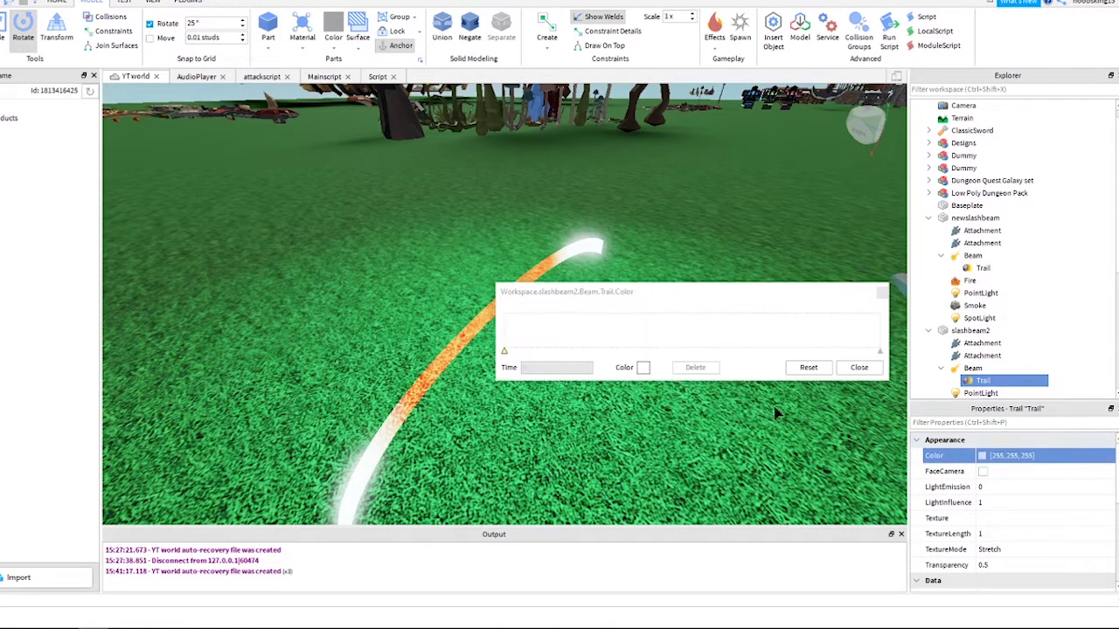
pyautogui.click(503, 353)
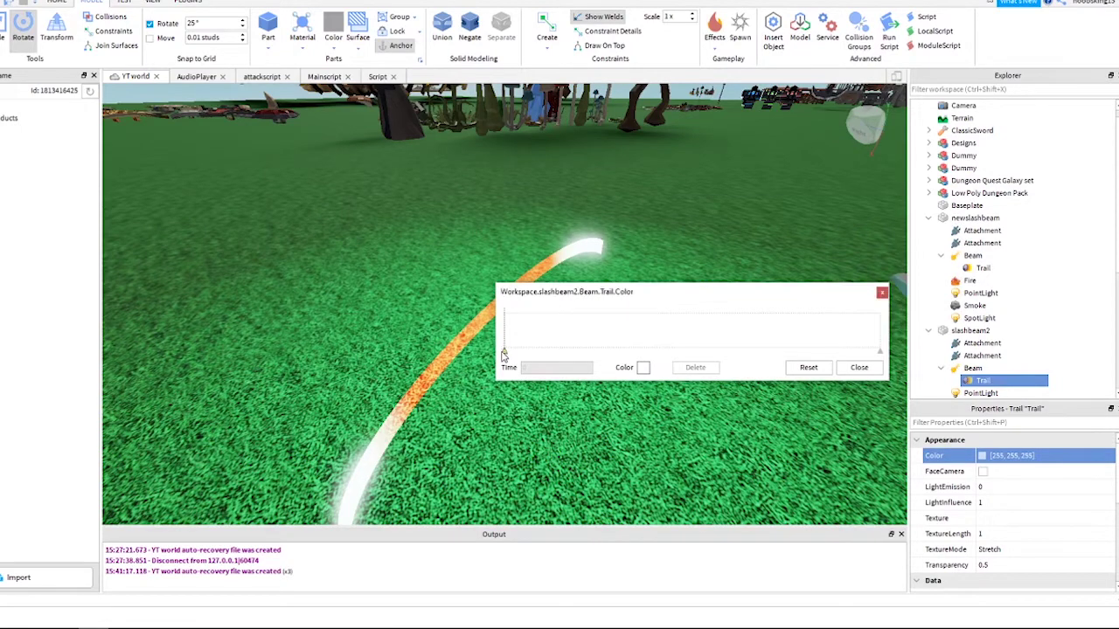
pyautogui.click(642, 367)
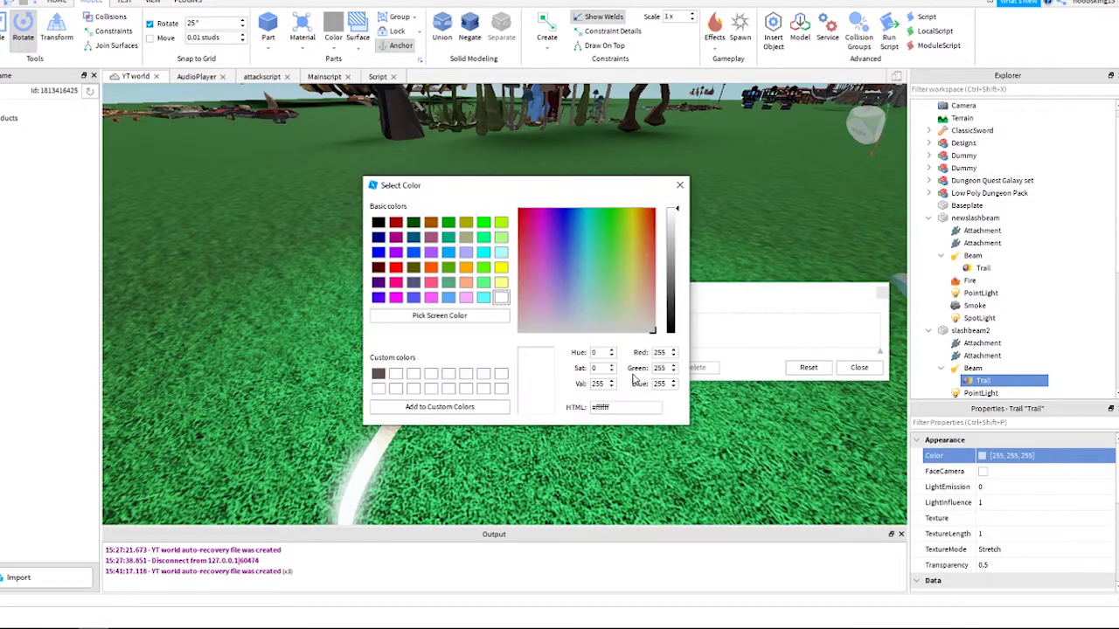
pyautogui.click(396, 267)
pyautogui.click(679, 184)
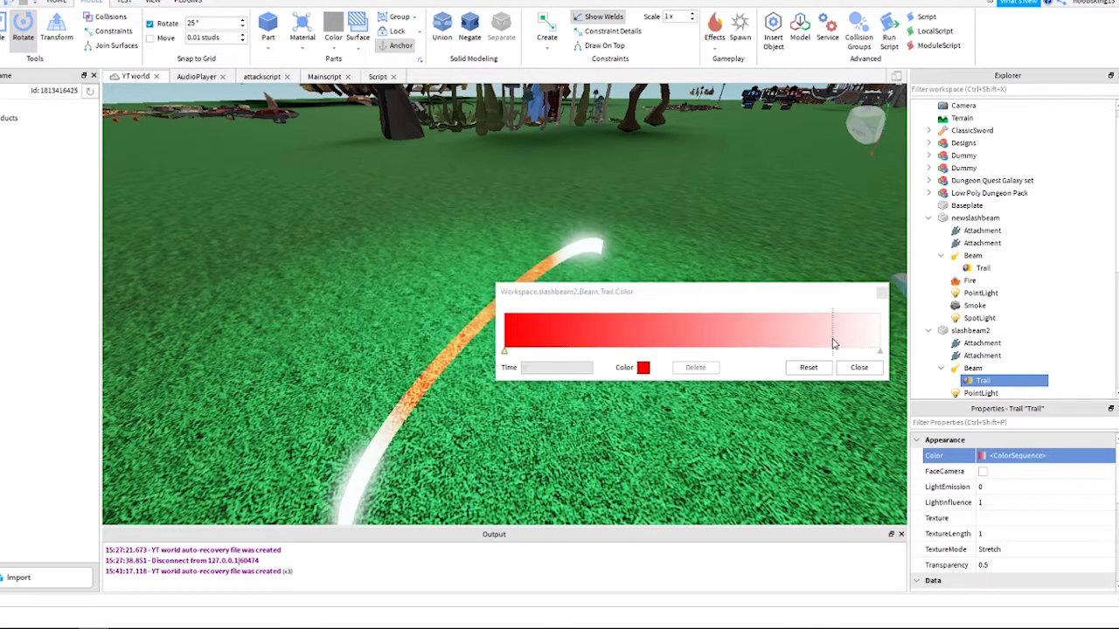
# Add a pure red keypoint at about three quarters of the Trail's color sequence.
pyautogui.click(798, 348)
pyautogui.click(643, 368)
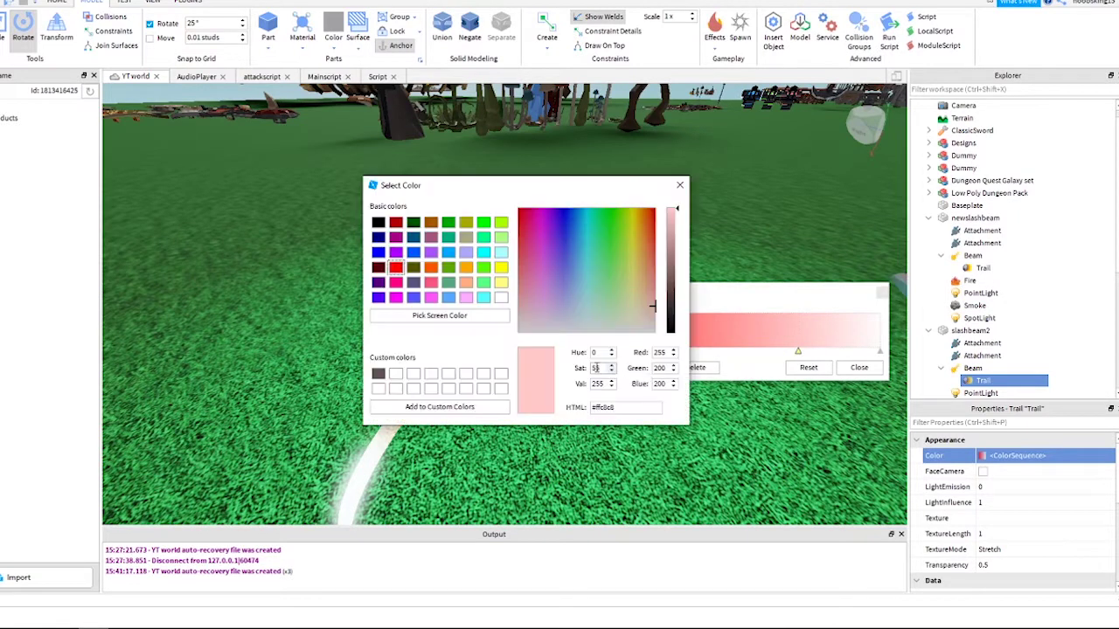
pyautogui.click(395, 267)
pyautogui.click(679, 187)
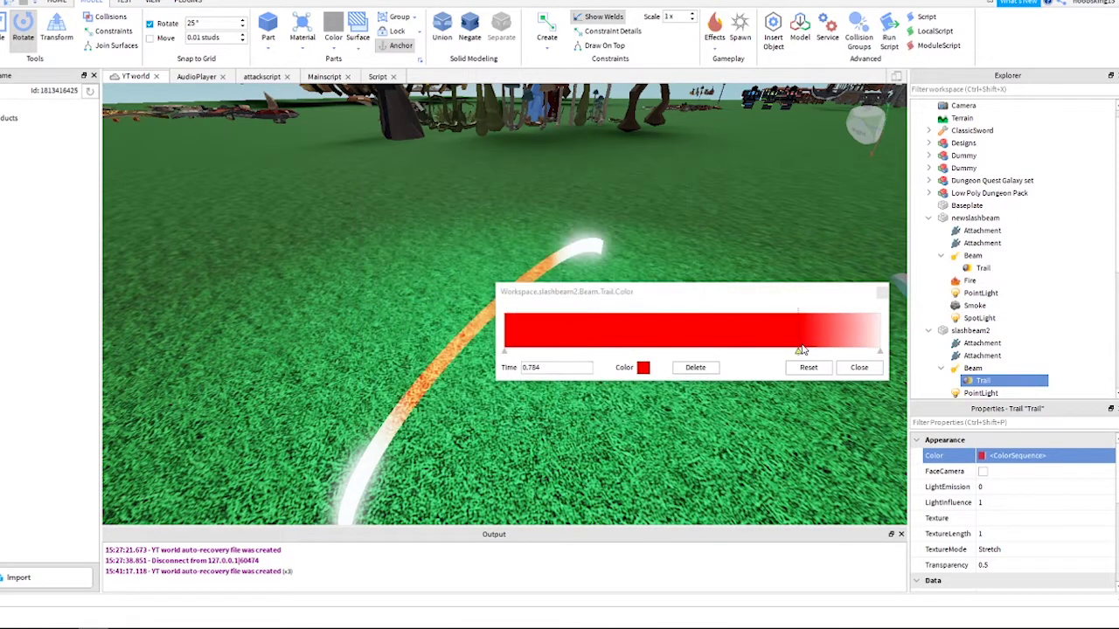
pyautogui.moveTo(792, 352)
pyautogui.mouseDown()
pyautogui.moveTo(777, 352)
pyautogui.moveTo(790, 357)
pyautogui.mouseUp()
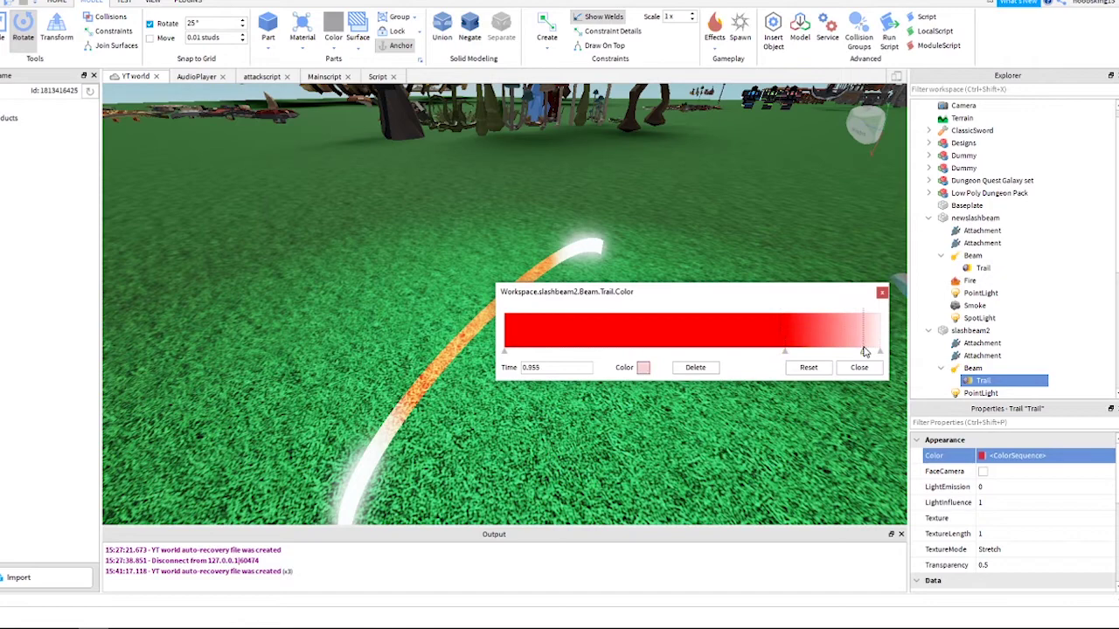
# Make the added keypoint near the end of the Trail's color sequence white, with the preceding red keypoint at time 0.76.
pyautogui.click(644, 367)
pyautogui.click(501, 298)
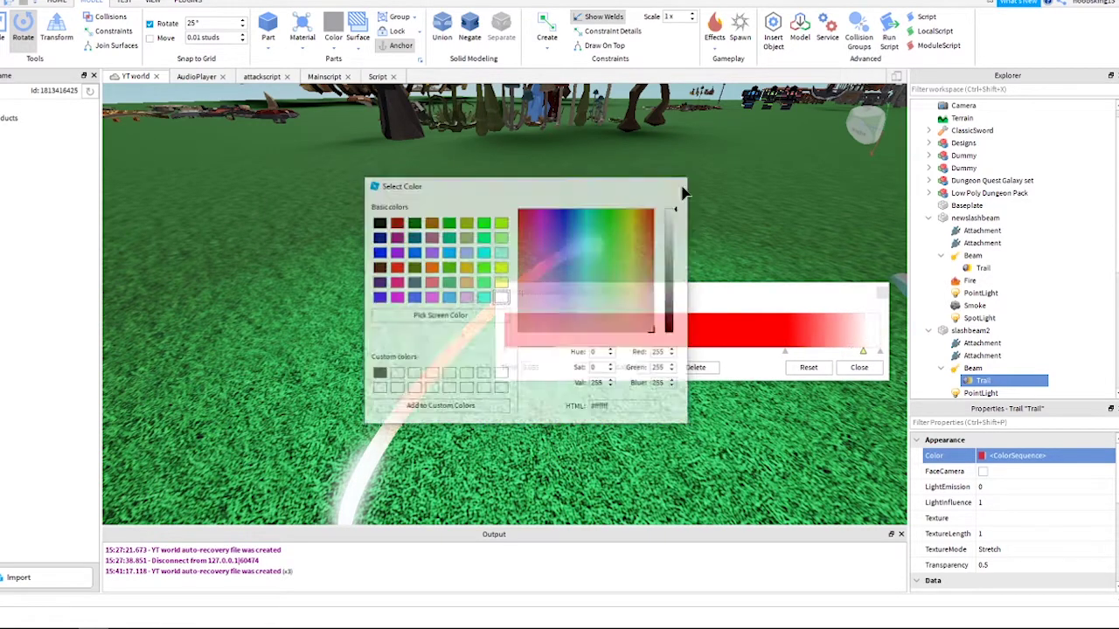
pyautogui.click(680, 185)
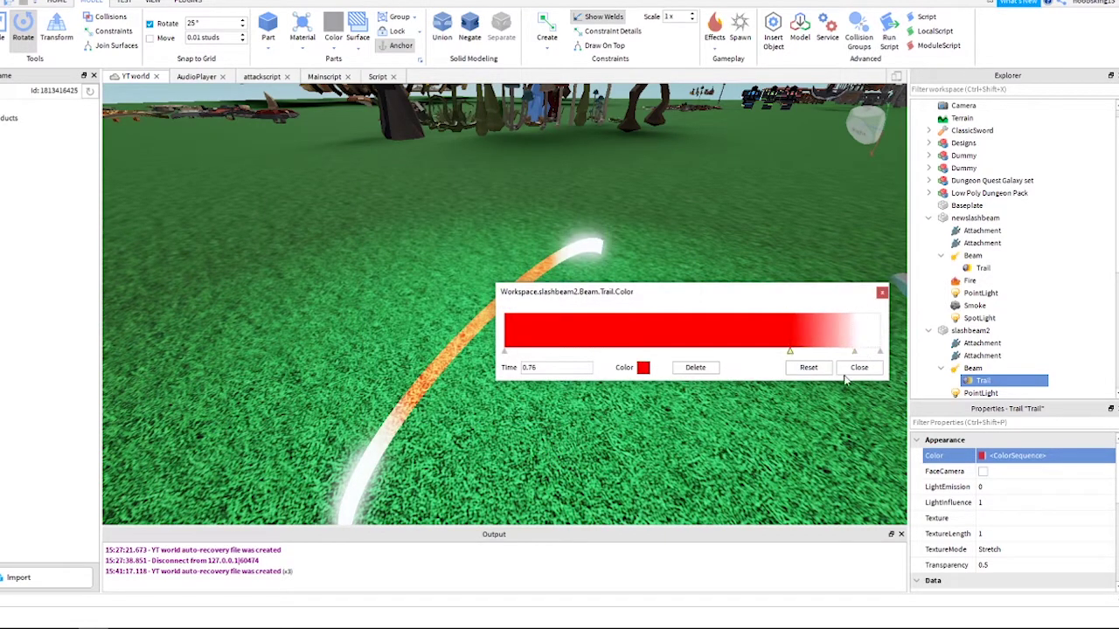
pyautogui.click(848, 372)
# Set the Trail's LightEmission to 1 and its Transparency to 0.
pyautogui.click(1014, 486)
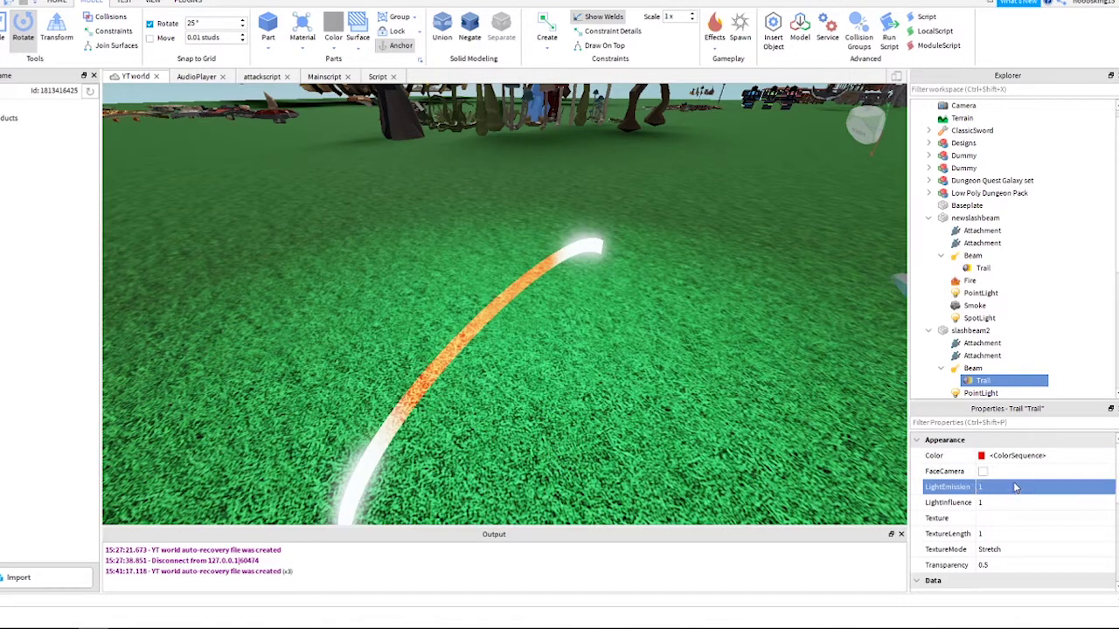
pyautogui.scroll(-4, 1018, 485)
pyautogui.scroll(2, 1030, 472)
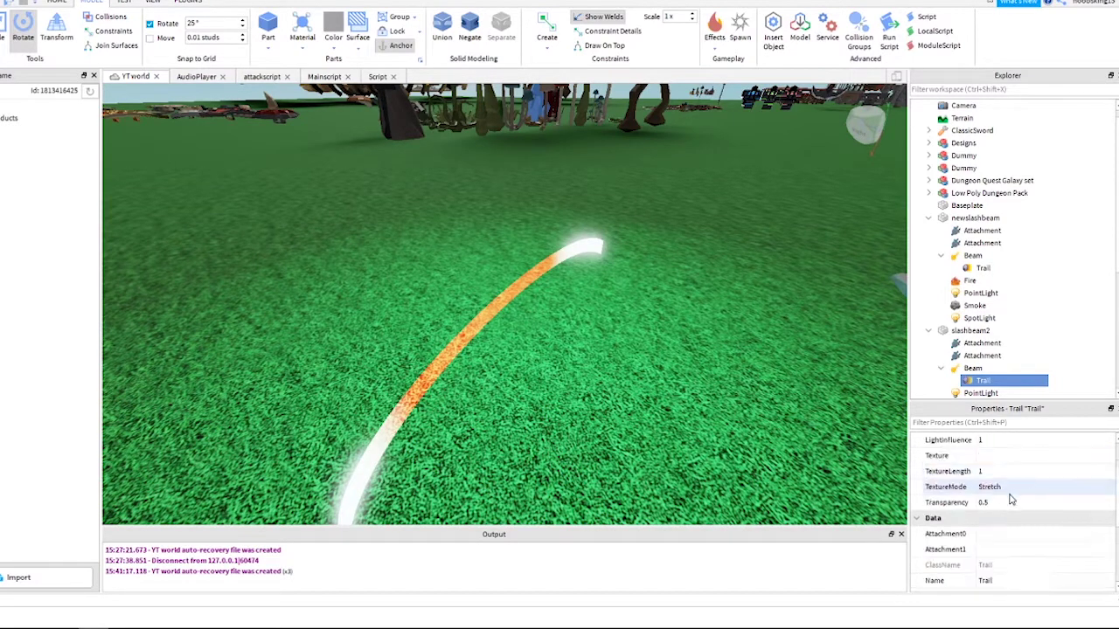
pyautogui.click(1014, 503)
pyautogui.write('0')
pyautogui.press('Return')
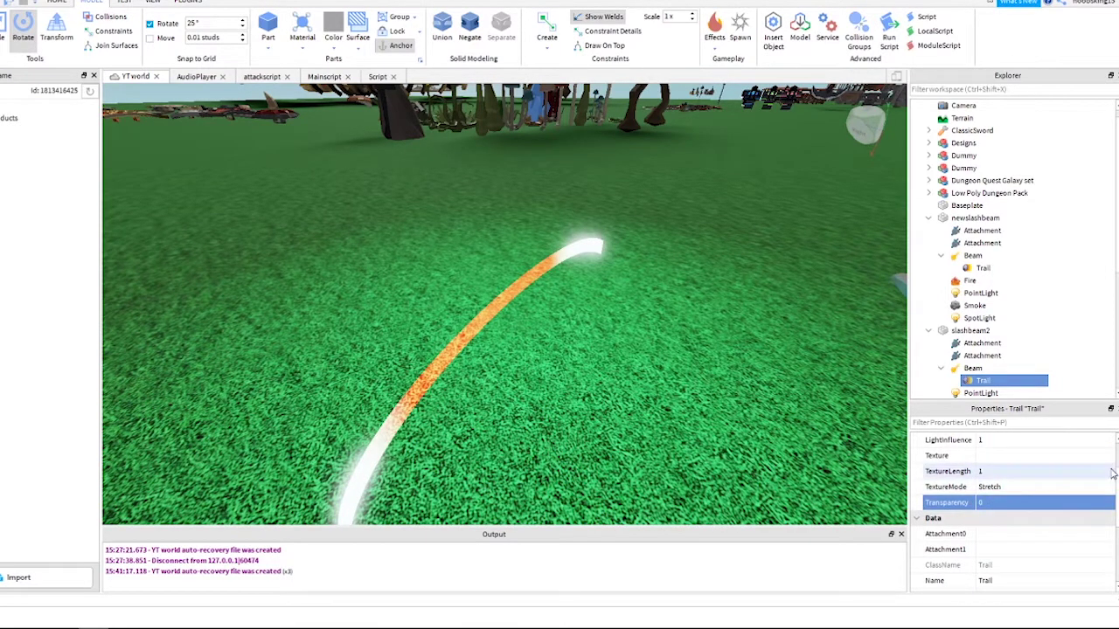
# Set the Lifetime of slashbeam2's Trail to 0.3.
pyautogui.scroll(5, 1042, 514)
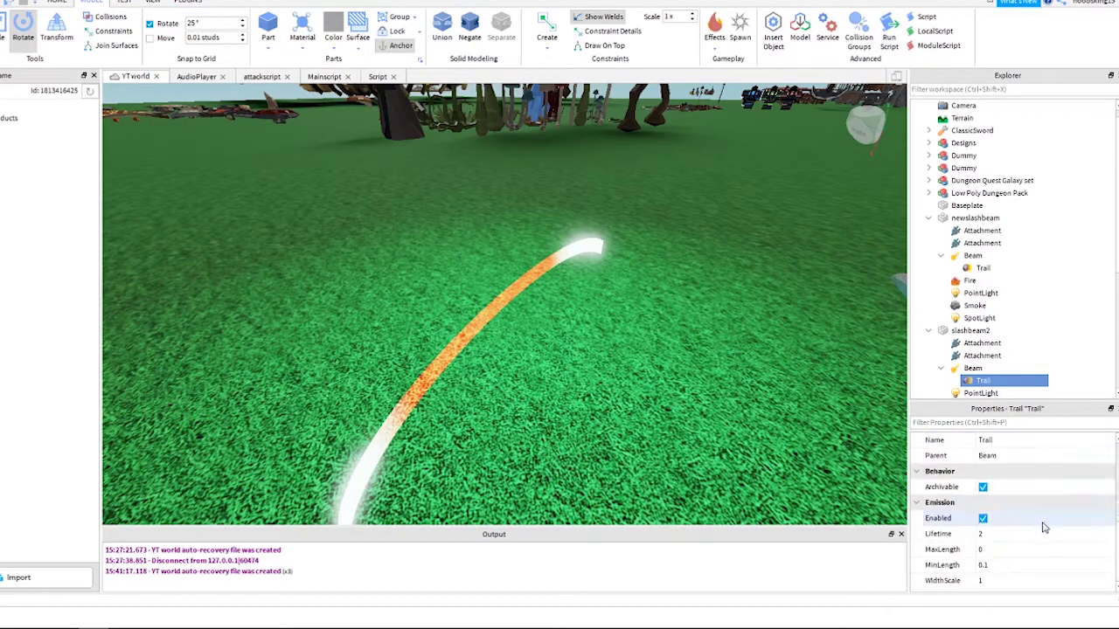
pyautogui.click(1039, 535)
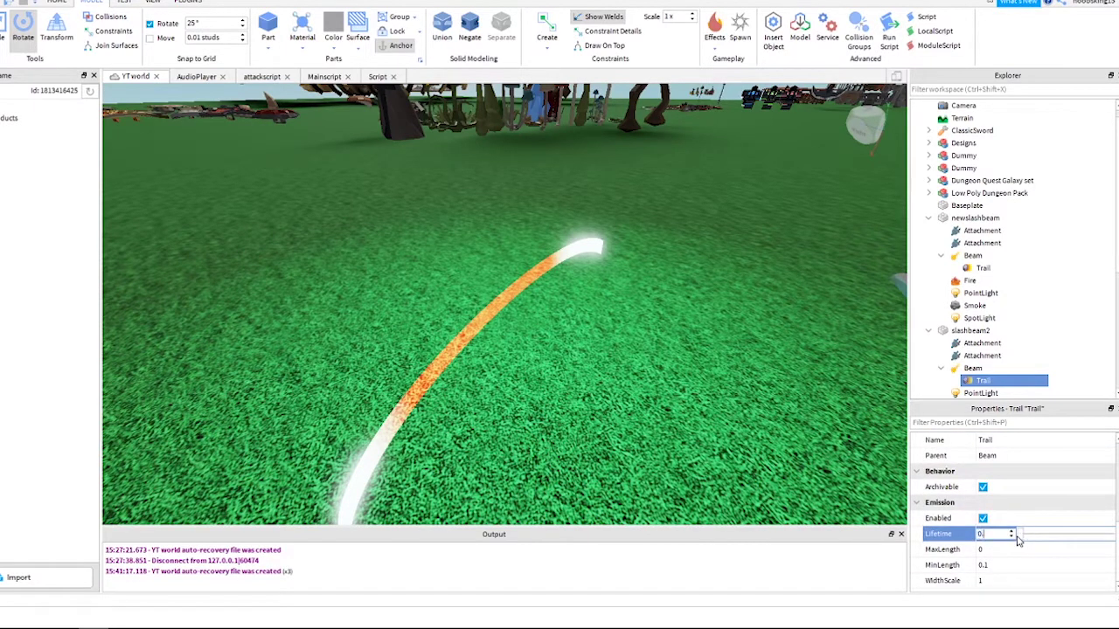
pyautogui.write('0.3')
# Assign slashbeam2's first attachment as the Trail's Attachment0 and its second attachment as Attachment1.
pyautogui.scroll(2, 1020, 517)
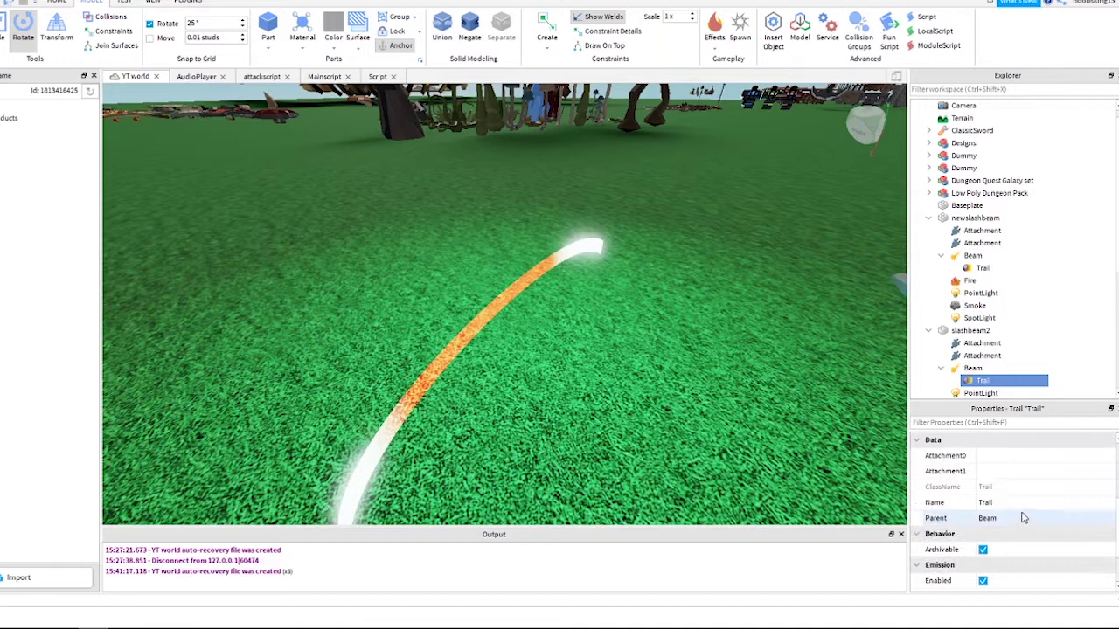
pyautogui.scroll(2, 1030, 489)
pyautogui.scroll(-2, 1031, 485)
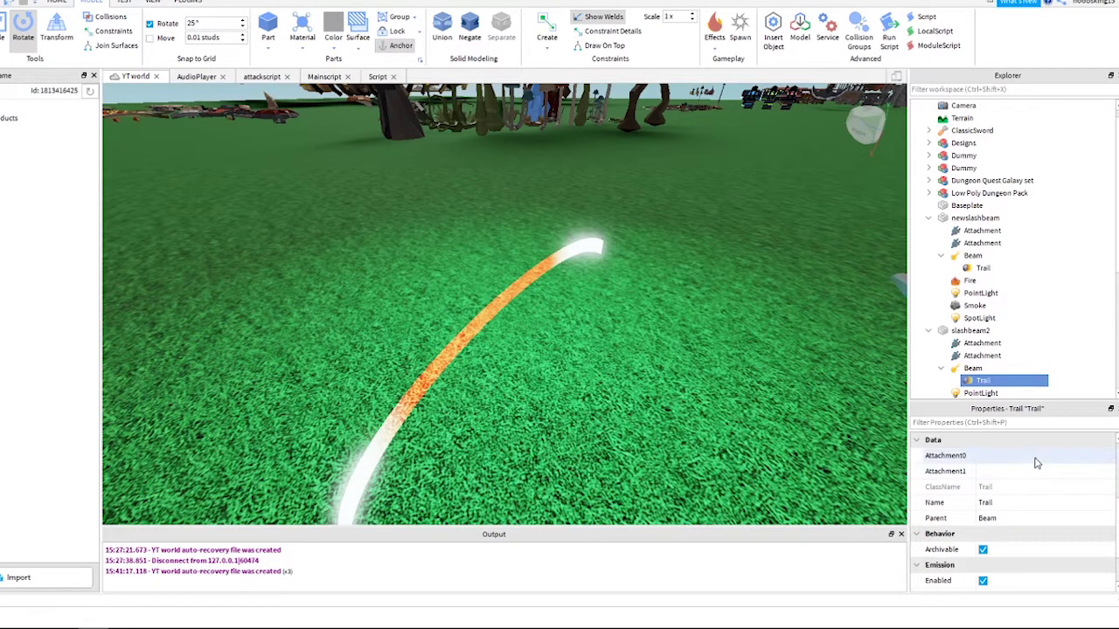
pyautogui.click(1037, 457)
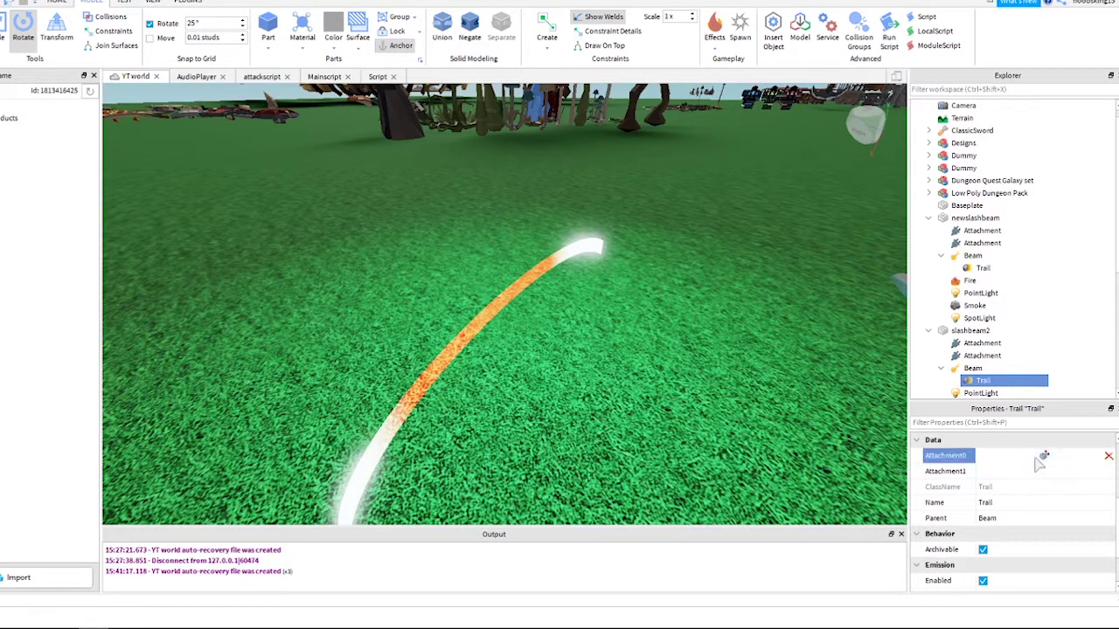
pyautogui.click(1020, 344)
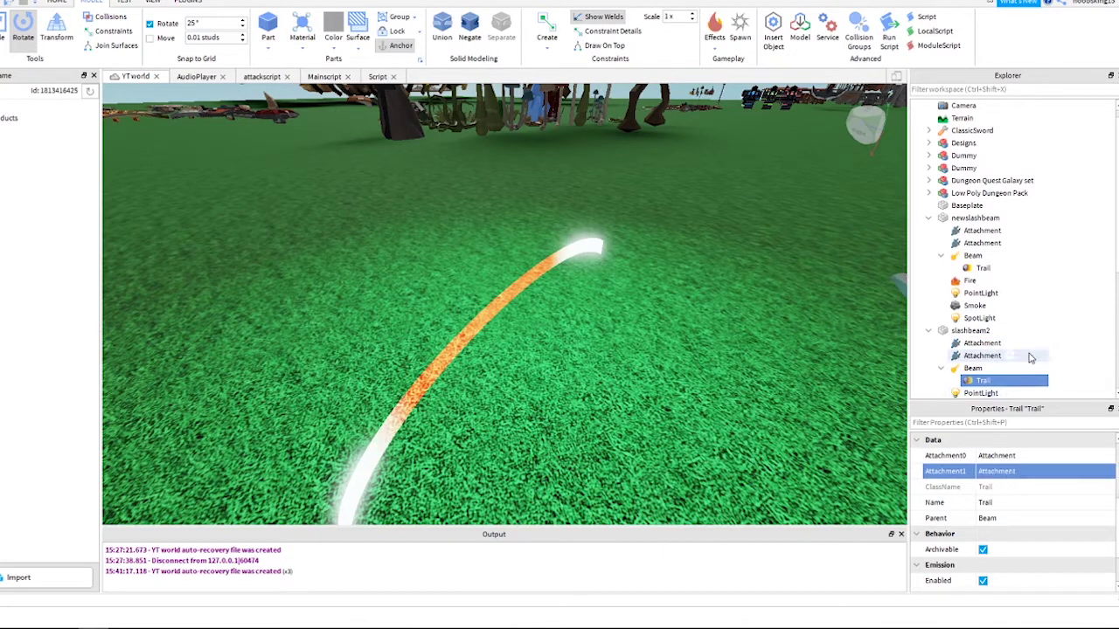
pyautogui.click(1033, 355)
# Move slashbeam2 into ServerStorage and change the server Script's WaitForChild name from "slashbeam" to "slashbeam2".
pyautogui.scroll(3, 997, 511)
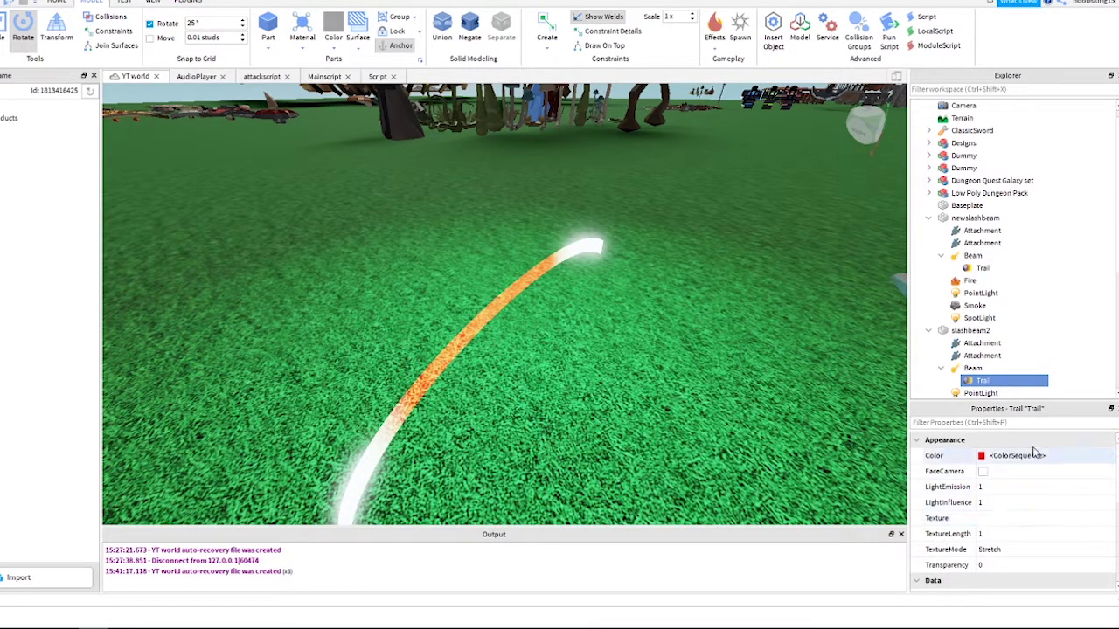
pyautogui.moveTo(959, 341); pyautogui.dragTo(981, 318)
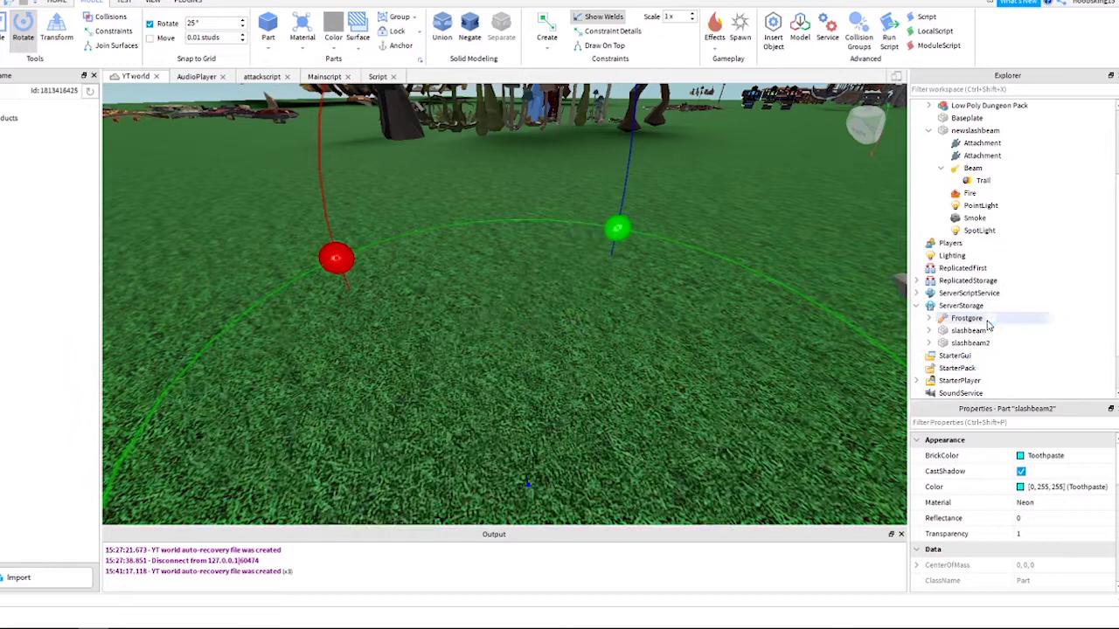
pyautogui.click(376, 77)
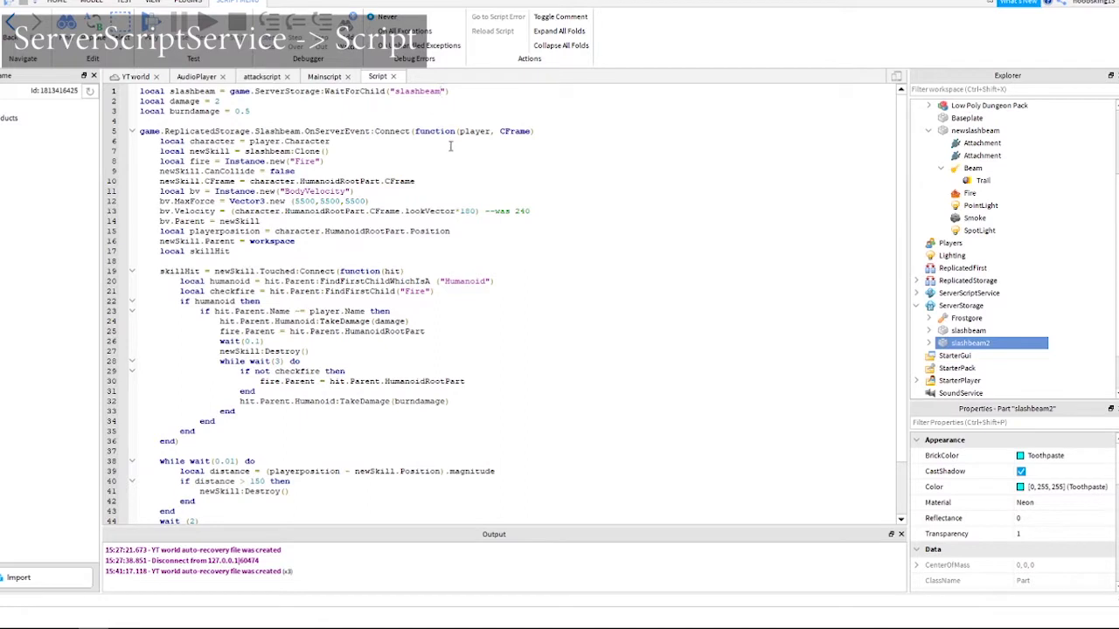
pyautogui.write('2')
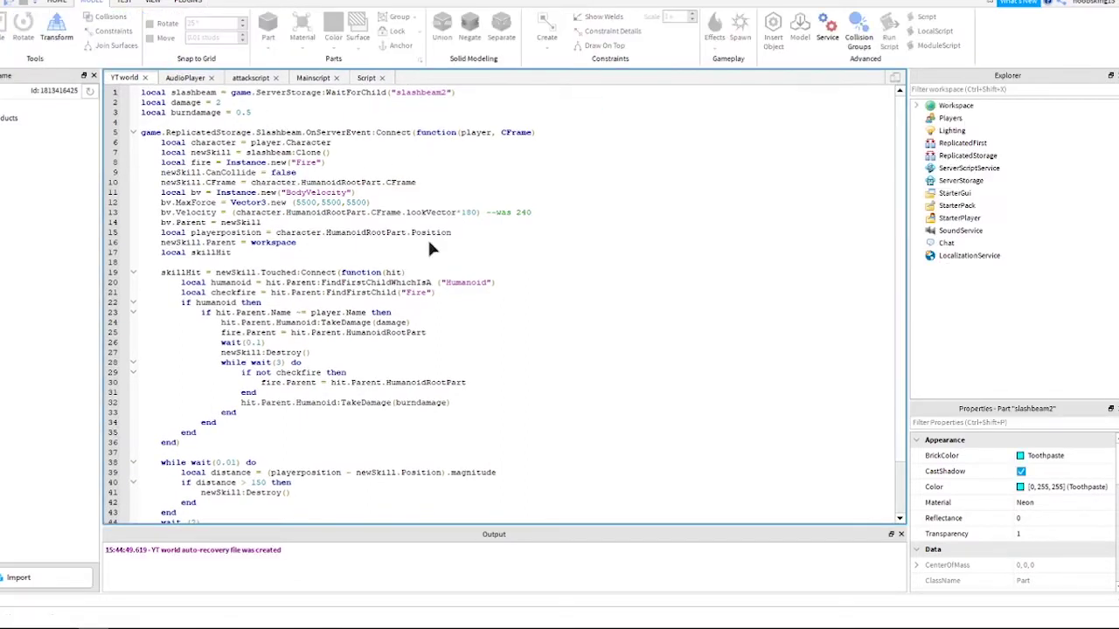
# Playtest the place, swing the Frostgore weapon several times to examine the slash beam and trail, and end the test.
pyautogui.press('F5')
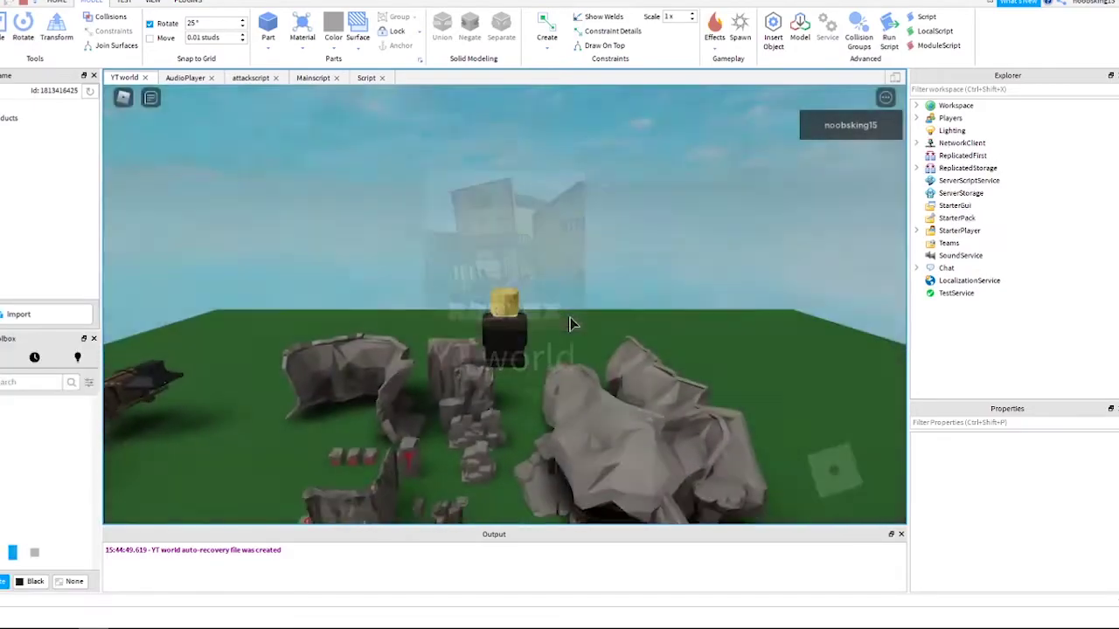
pyautogui.press('w')
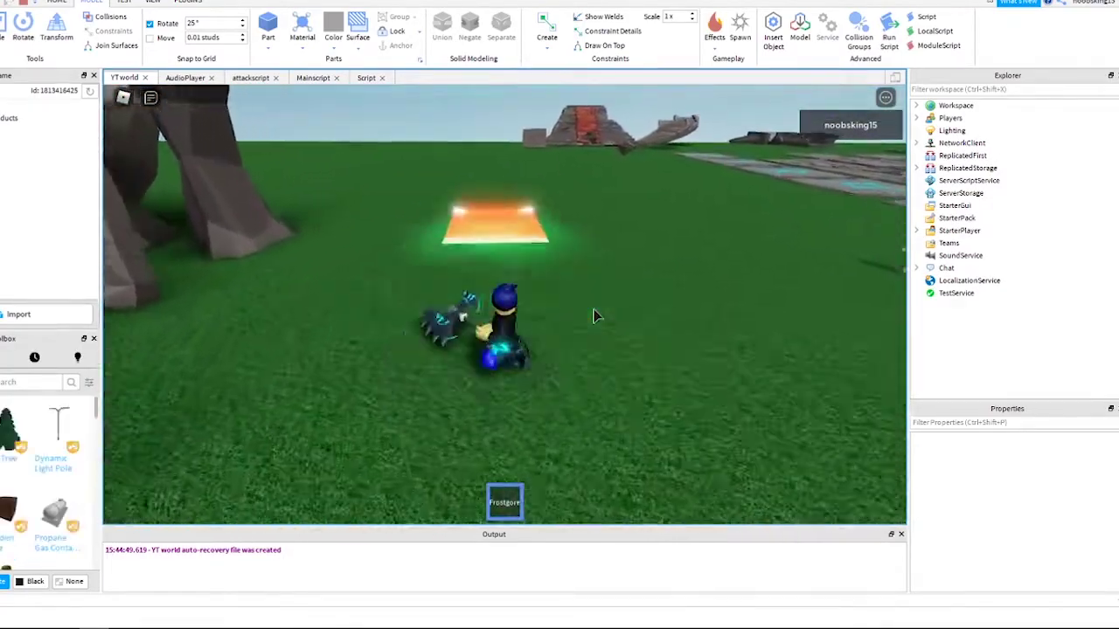
pyautogui.click(594, 316)
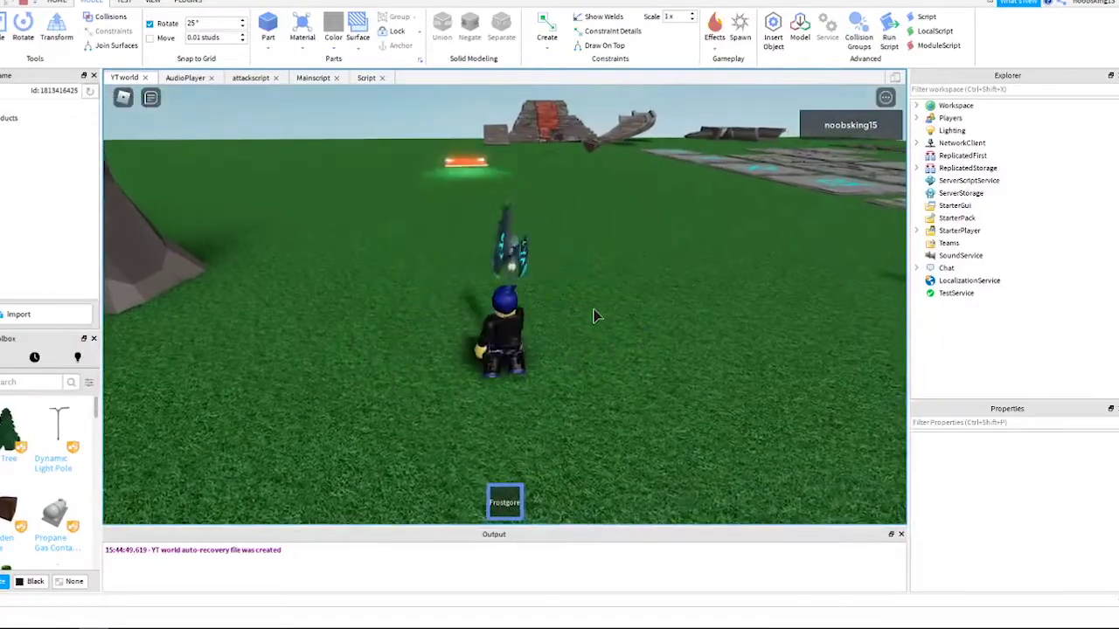
pyautogui.click(564, 353)
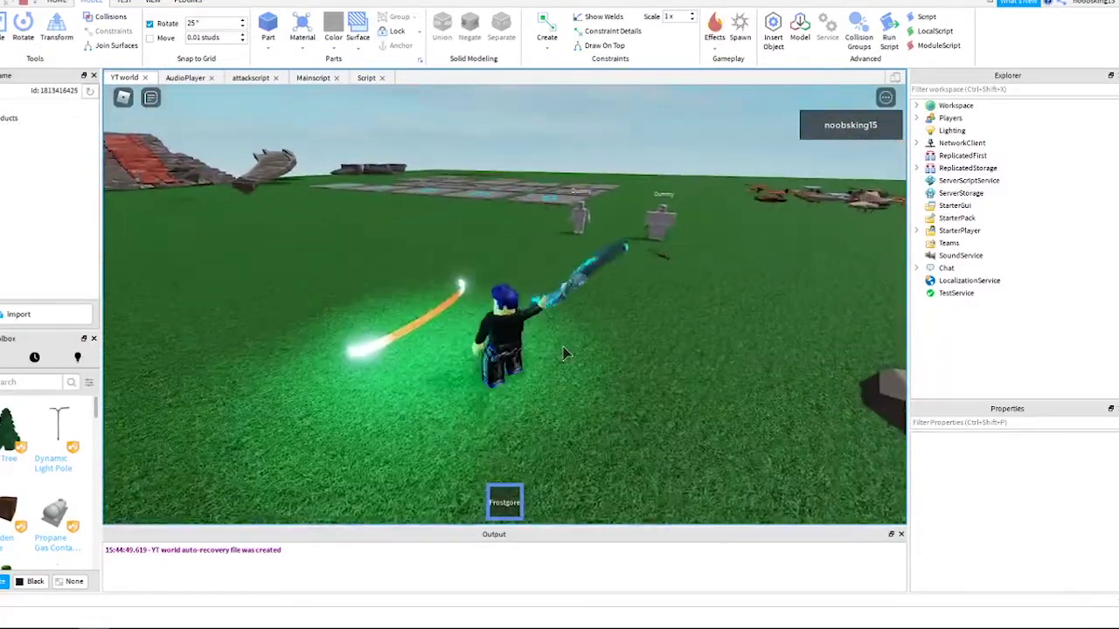
pyautogui.click(564, 353)
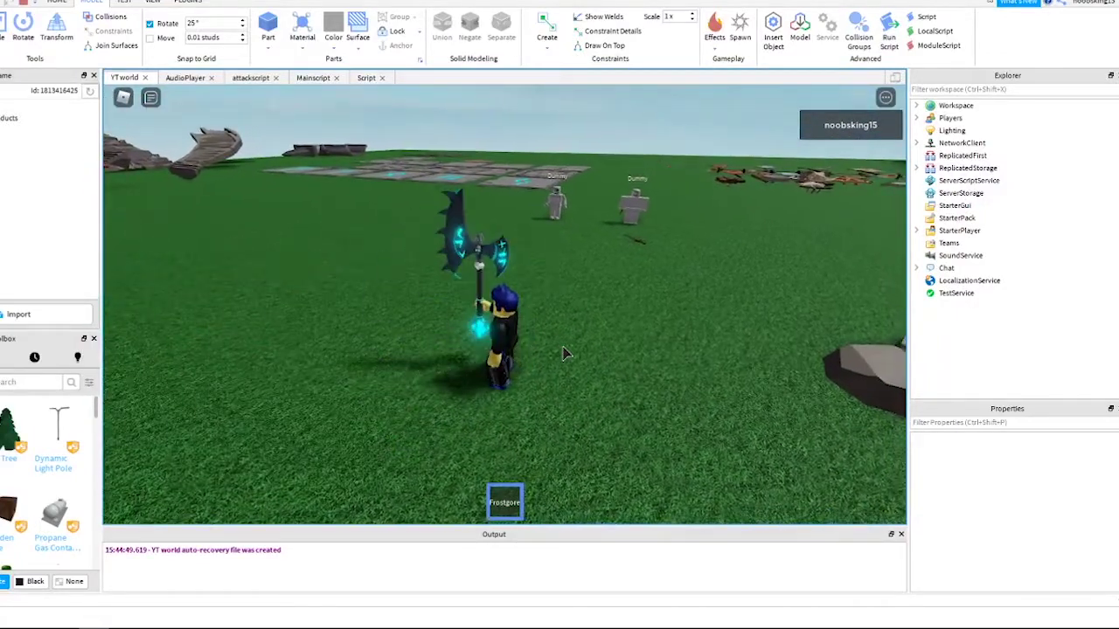
pyautogui.click(564, 353)
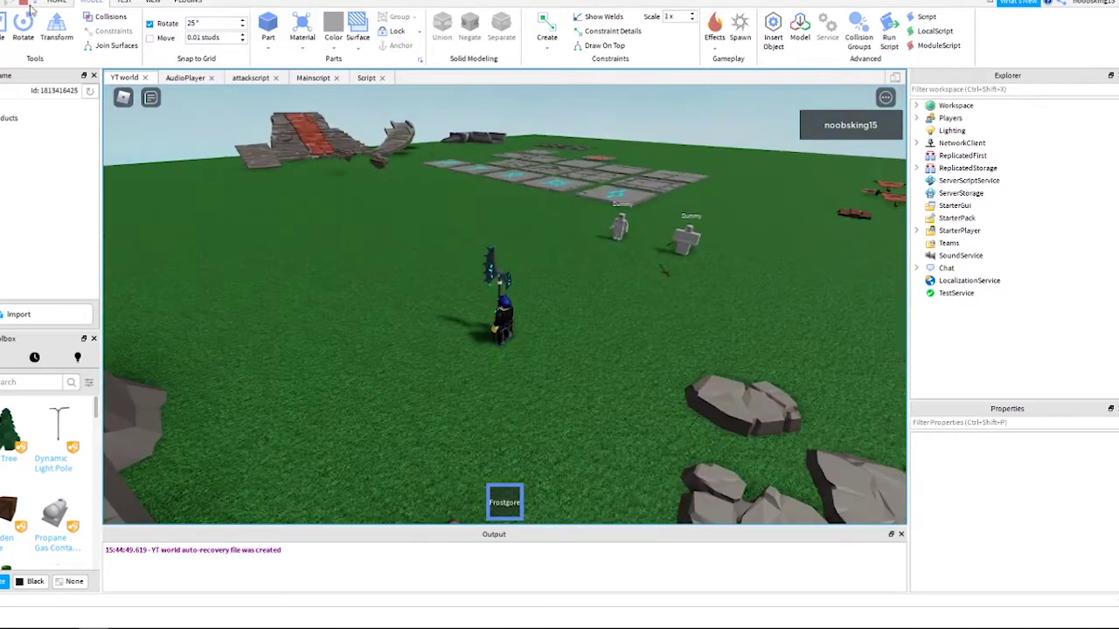
pyautogui.click(24, 3)
# Bring slashbeam2 into Workspace, rotate it about its vertical axis with 90° snapping so its arc faces the opposite way, and return it to ServerStorage.
pyautogui.moveTo(962, 330); pyautogui.dragTo(987, 108)
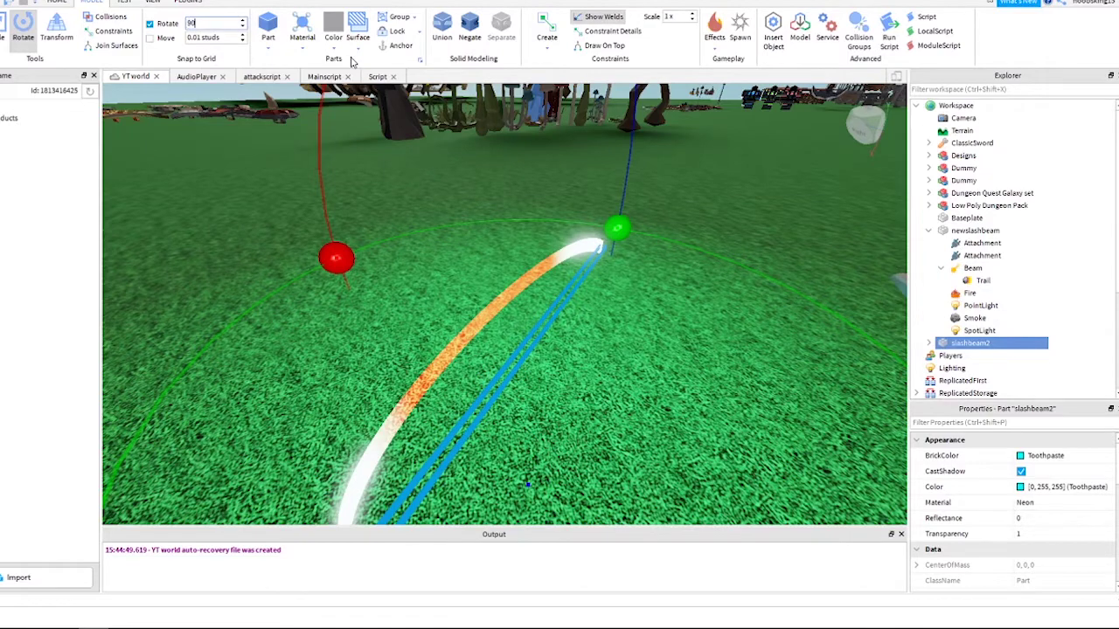
pyautogui.scroll(-3, 554, 317)
pyautogui.moveTo(554, 317); pyautogui.dragTo(540, 185, button='right')
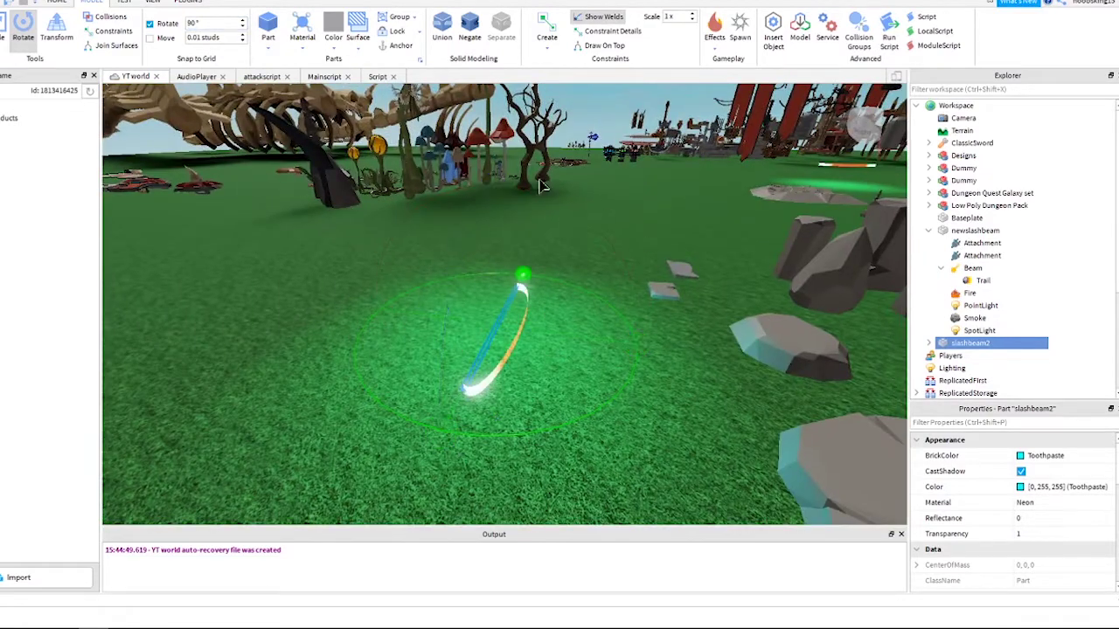
pyautogui.moveTo(970, 342)
pyautogui.mouseDown()
pyautogui.moveTo(970, 388)
pyautogui.moveTo(961, 345)
pyautogui.mouseUp()
# Playtest again, walk forward and attack with Frostgore to check which way the slash curves.
pyautogui.click(124, 2)
pyautogui.click(18, 33)
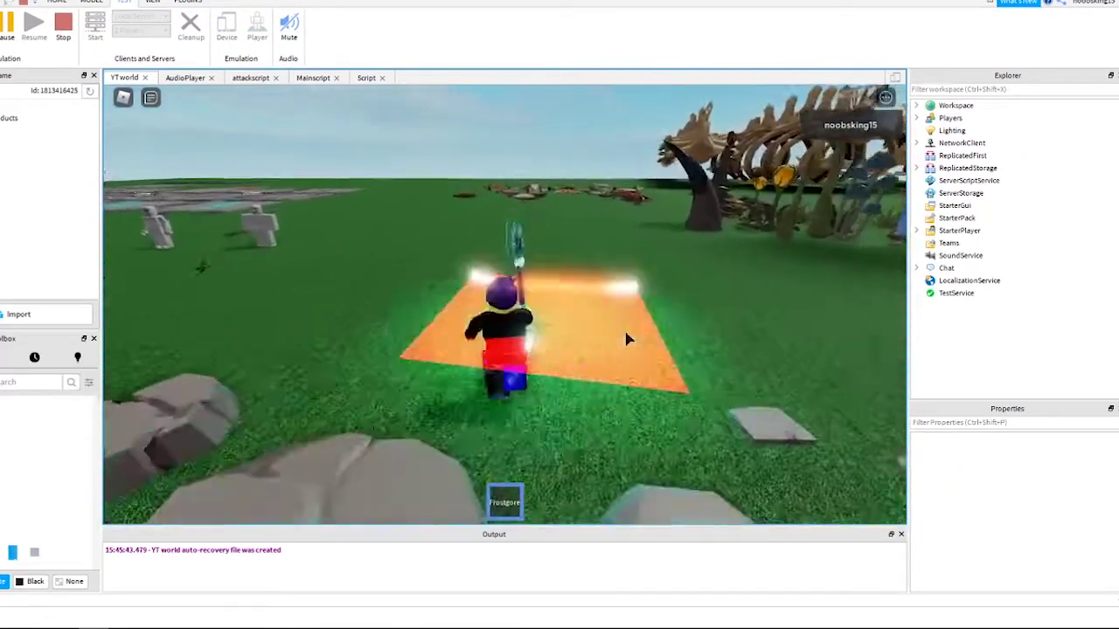
pyautogui.press('w')
pyautogui.click(625, 340)
pyautogui.click(494, 280)
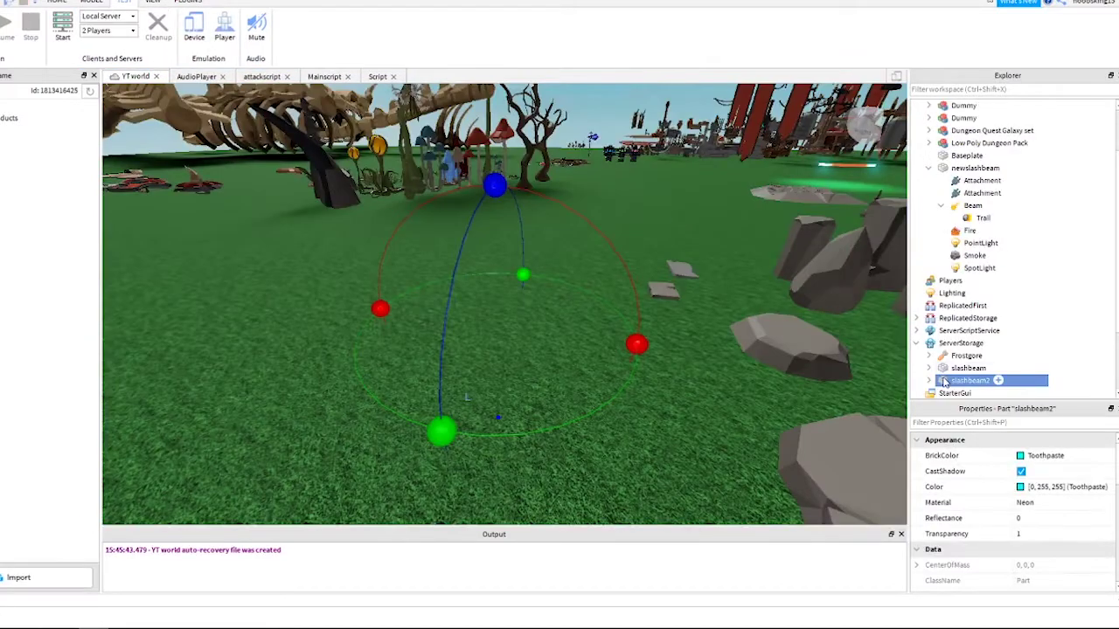
# Move slashbeam2 from ServerStorage back to Workspace and make the part visible with Transparency 0.
pyautogui.moveTo(969, 380); pyautogui.dragTo(992, 107)
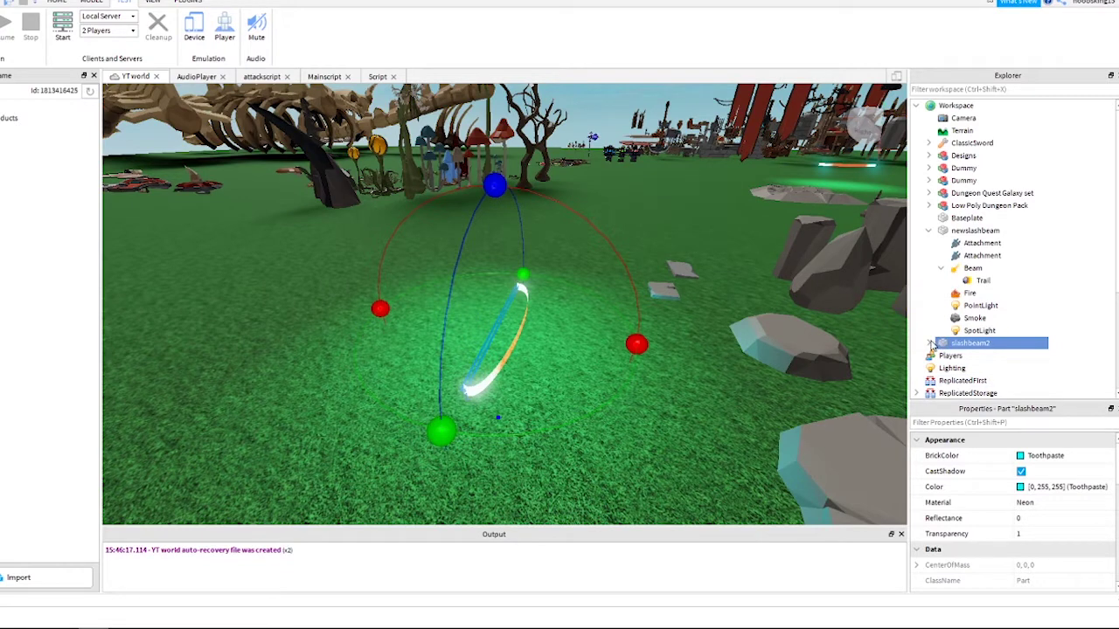
pyautogui.scroll(-3, 1032, 384)
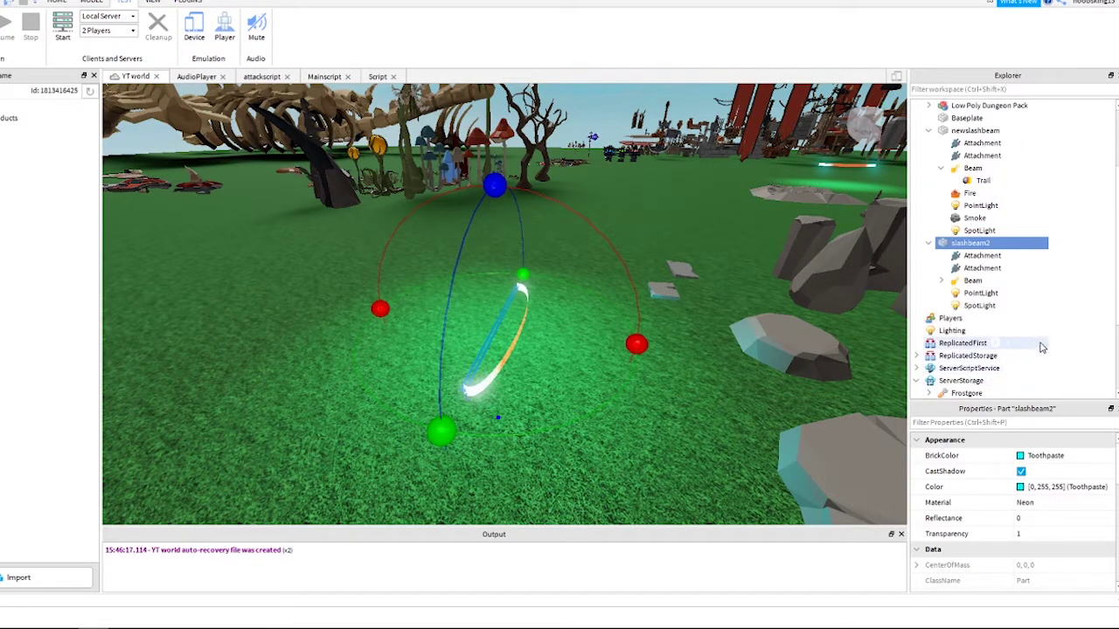
pyautogui.click(970, 281)
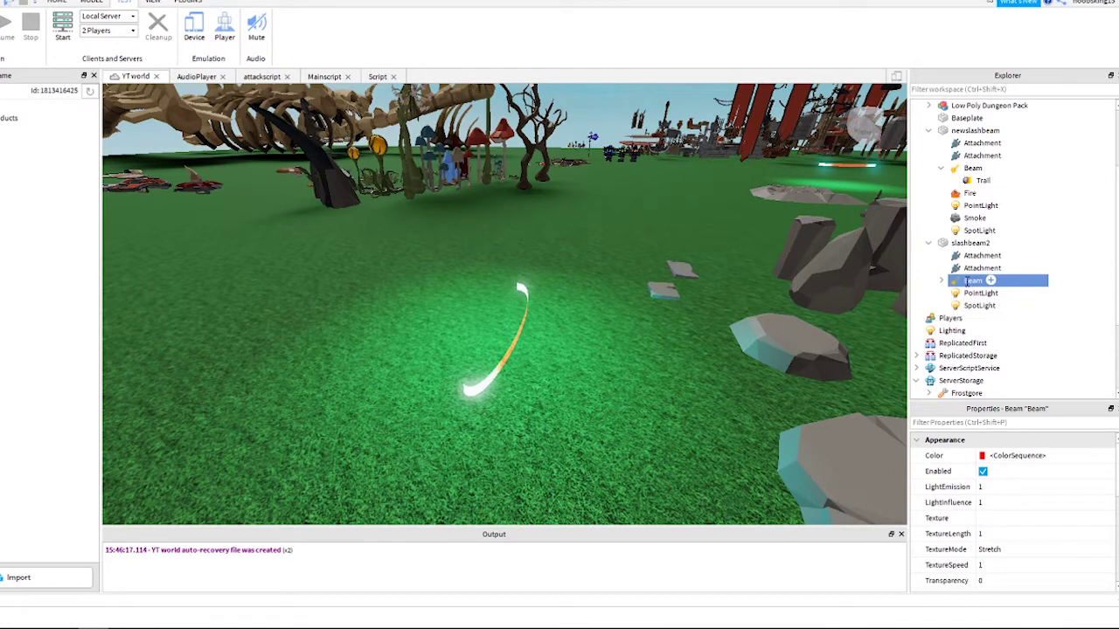
pyautogui.click(967, 245)
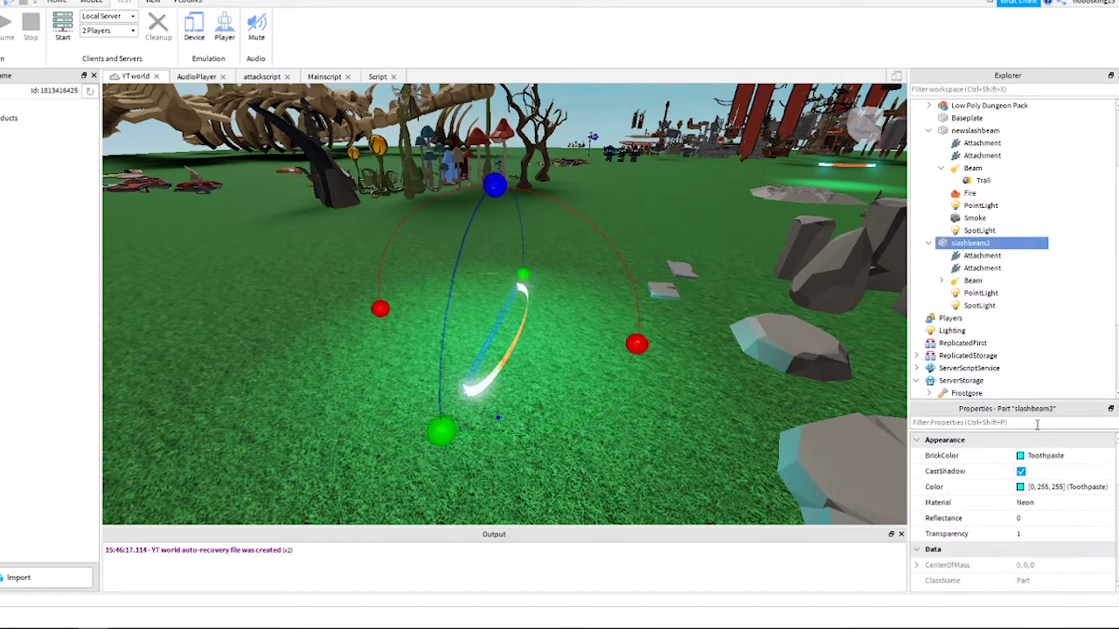
pyautogui.click(1045, 531)
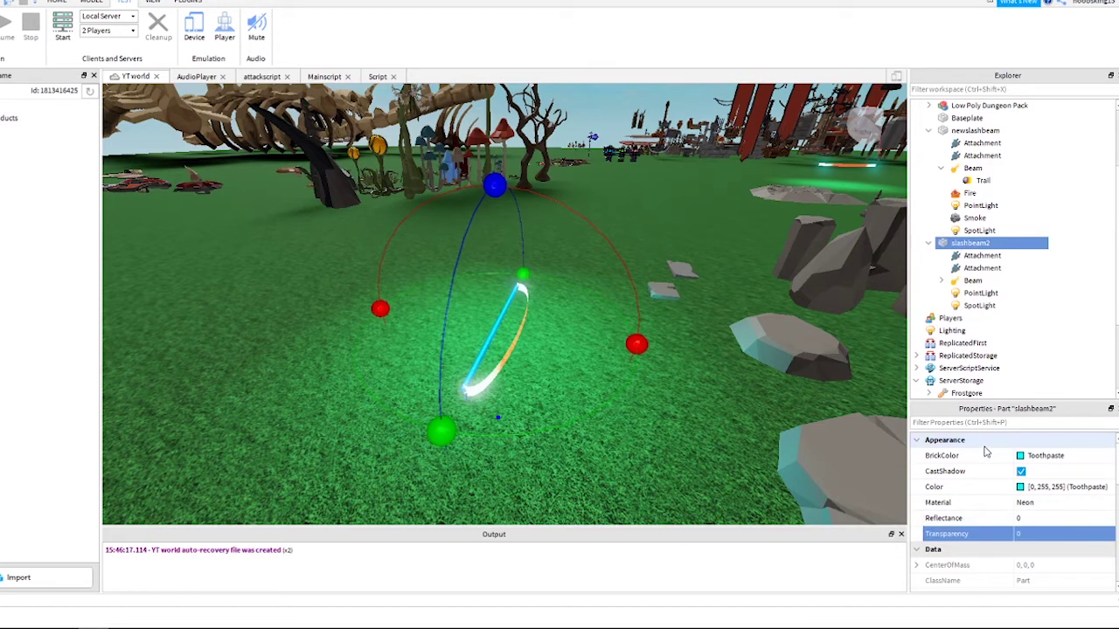
# Set CurveSize0 and CurveSize1 of slashbeam2's Beam to 2.
pyautogui.click(1007, 281)
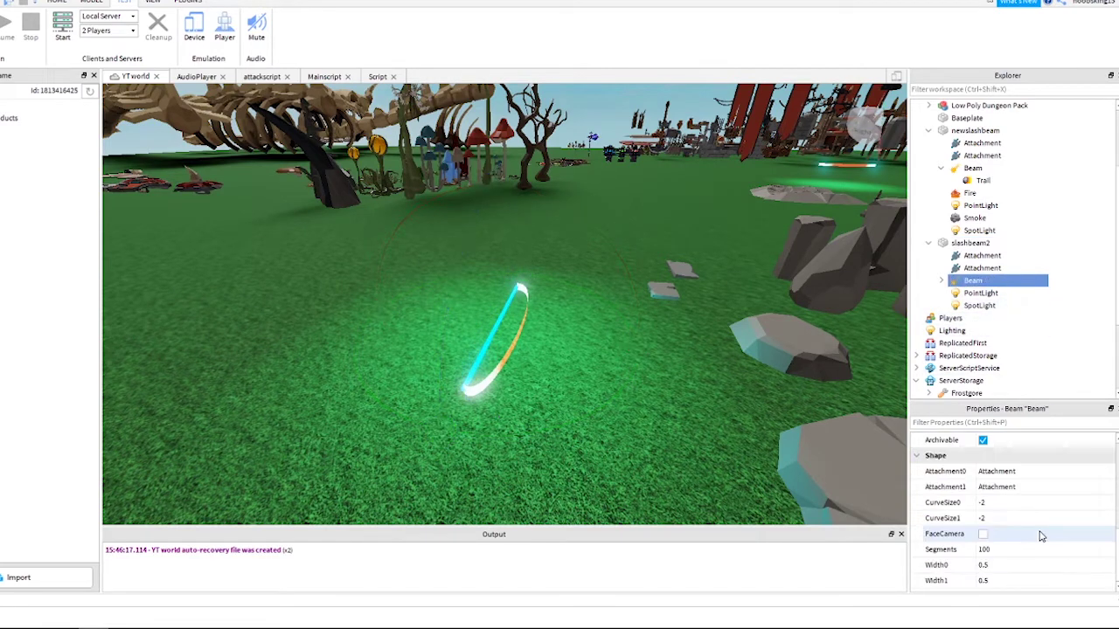
pyautogui.click(1034, 504)
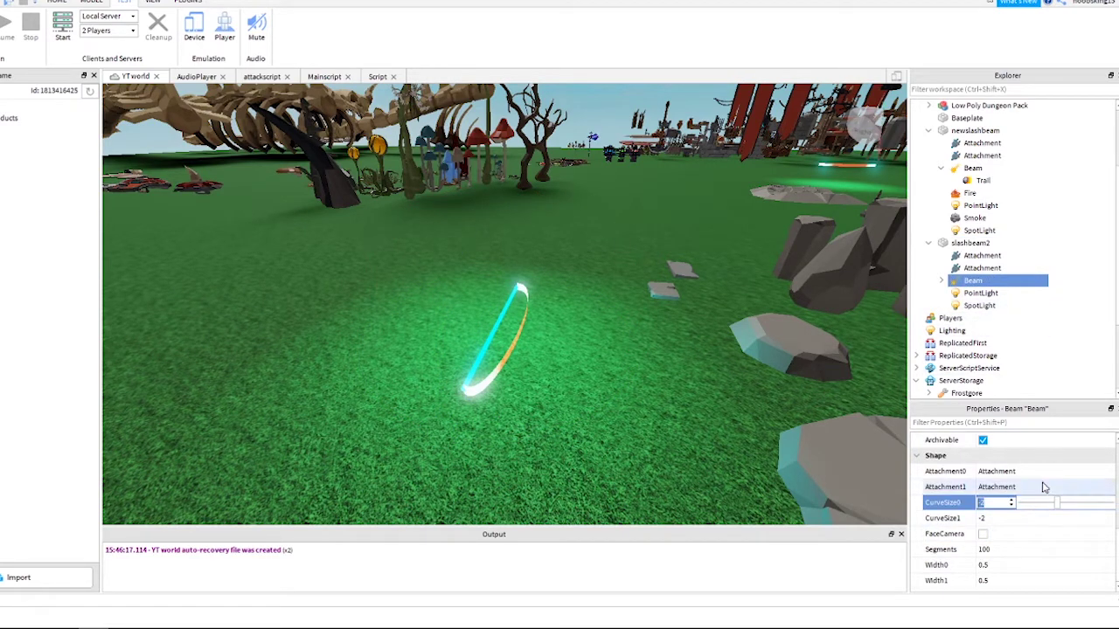
pyautogui.write('2')
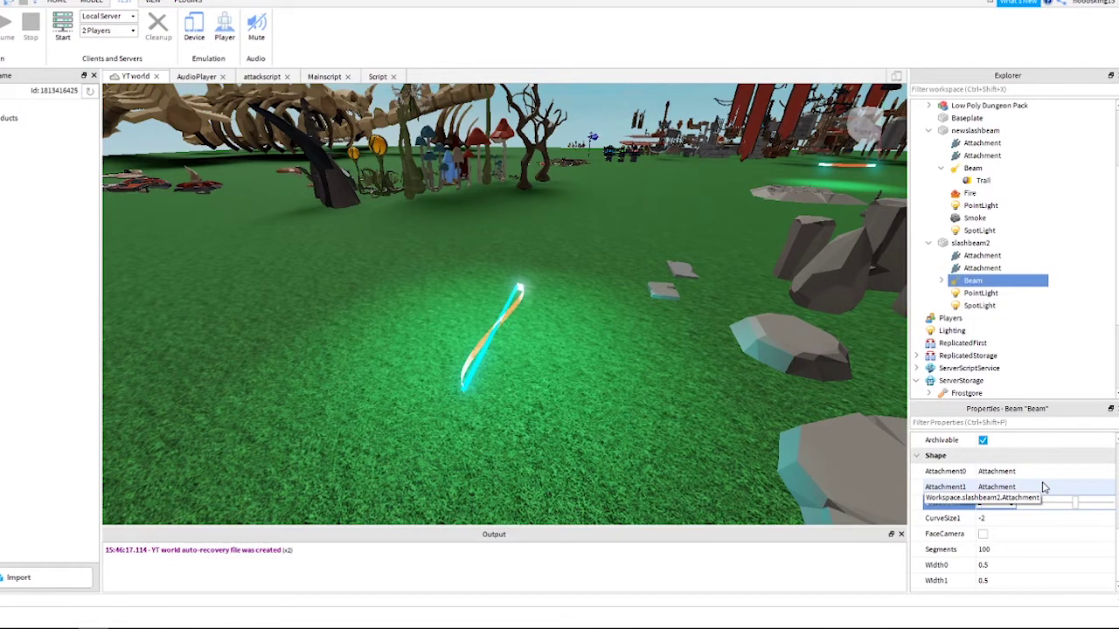
pyautogui.click(1043, 520)
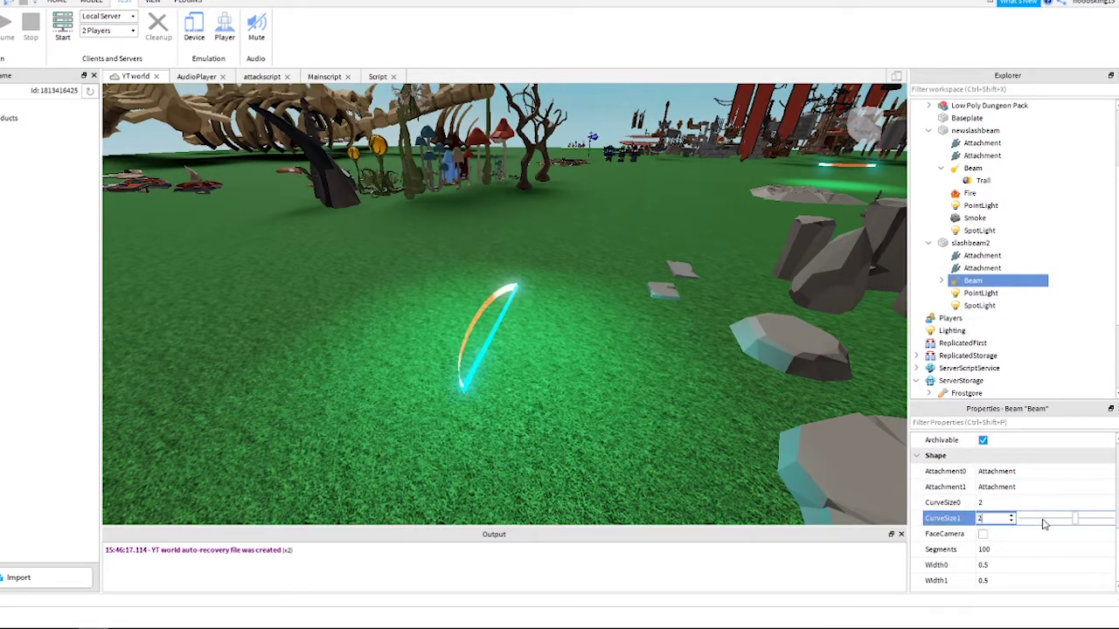
pyautogui.write('2')
# Set the slashbeam2 part's Transparency to 1 and move it back into ServerStorage.
pyautogui.click(1014, 243)
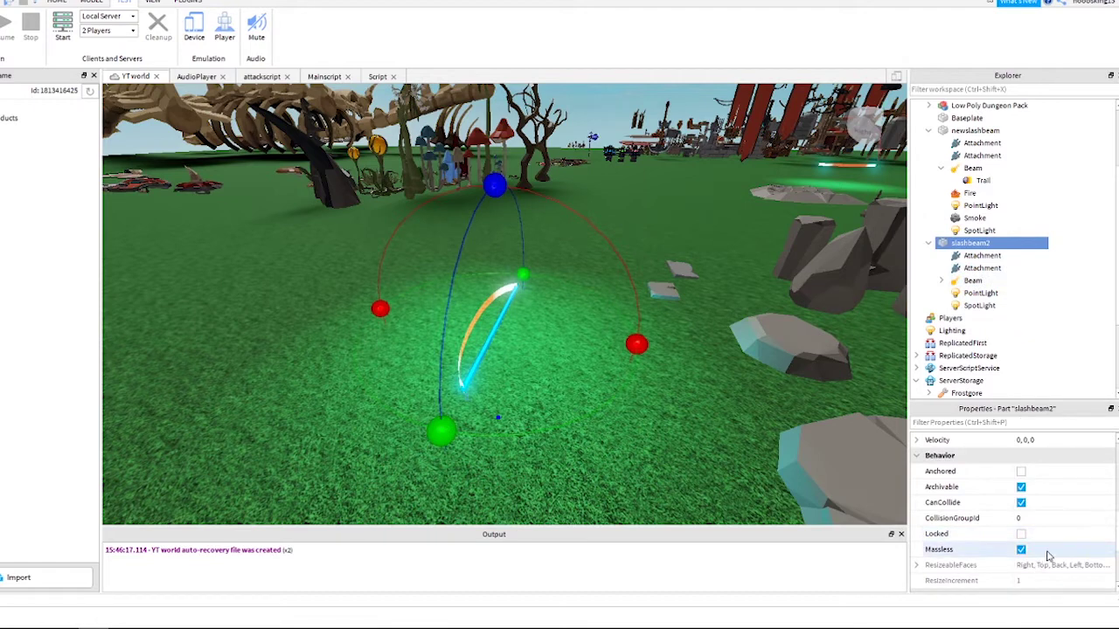
pyautogui.scroll(-3, 1048, 533)
pyautogui.scroll(6, 1047, 526)
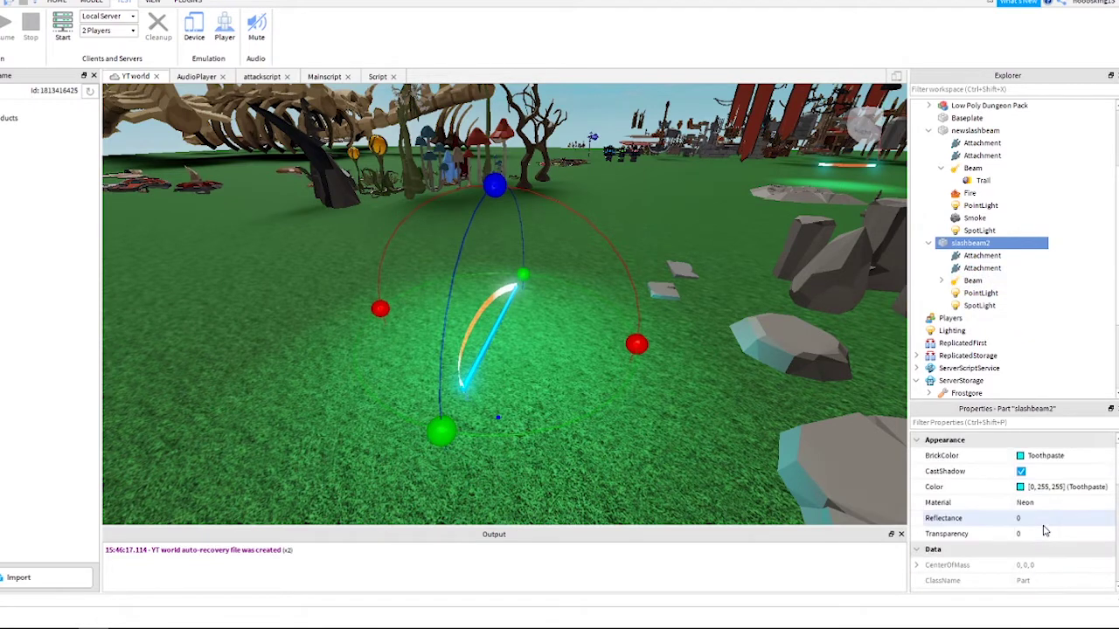
pyautogui.click(1046, 529)
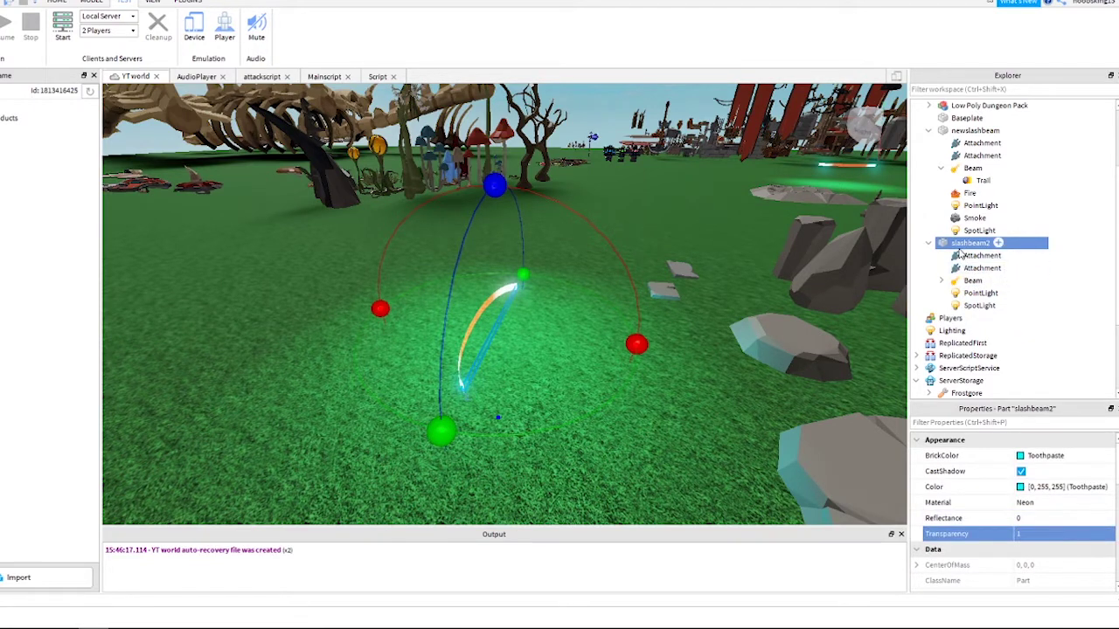
pyautogui.moveTo(955, 249); pyautogui.dragTo(999, 383)
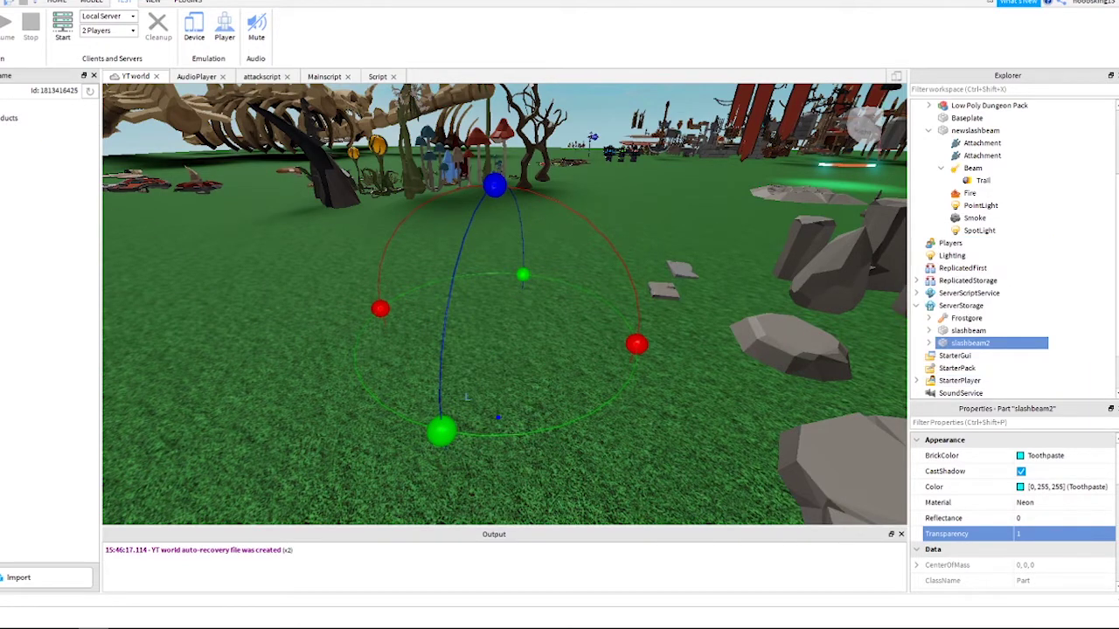
# Start a new playtest, equip Frostgore and attack on the open grass near the dummies to check the slash's curve.
pyautogui.press('F5')
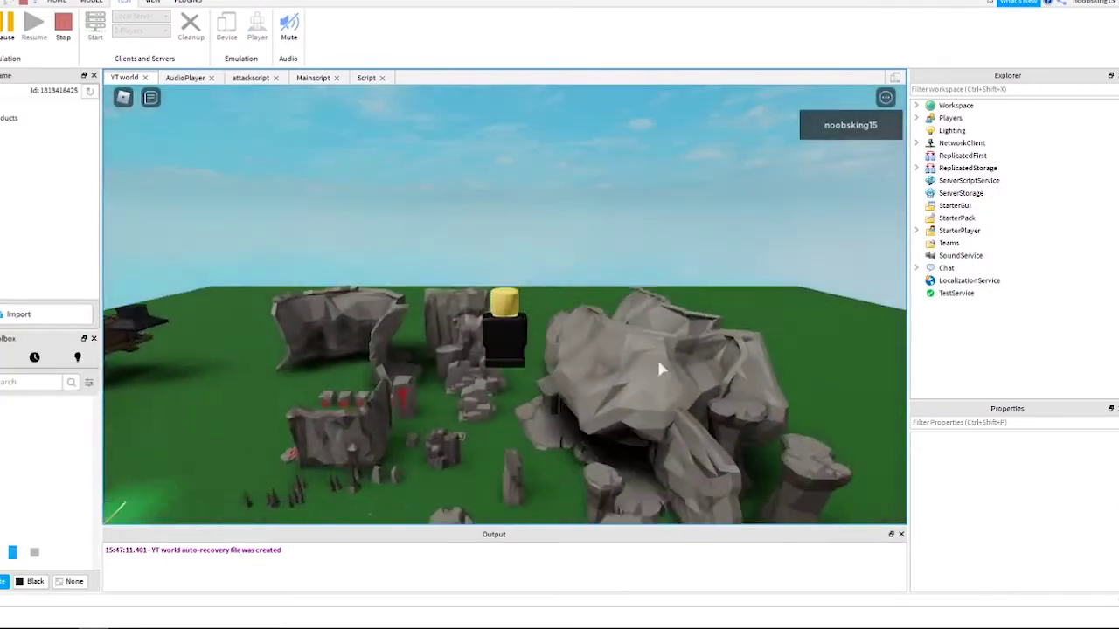
pyautogui.press('1')
pyautogui.press('w')
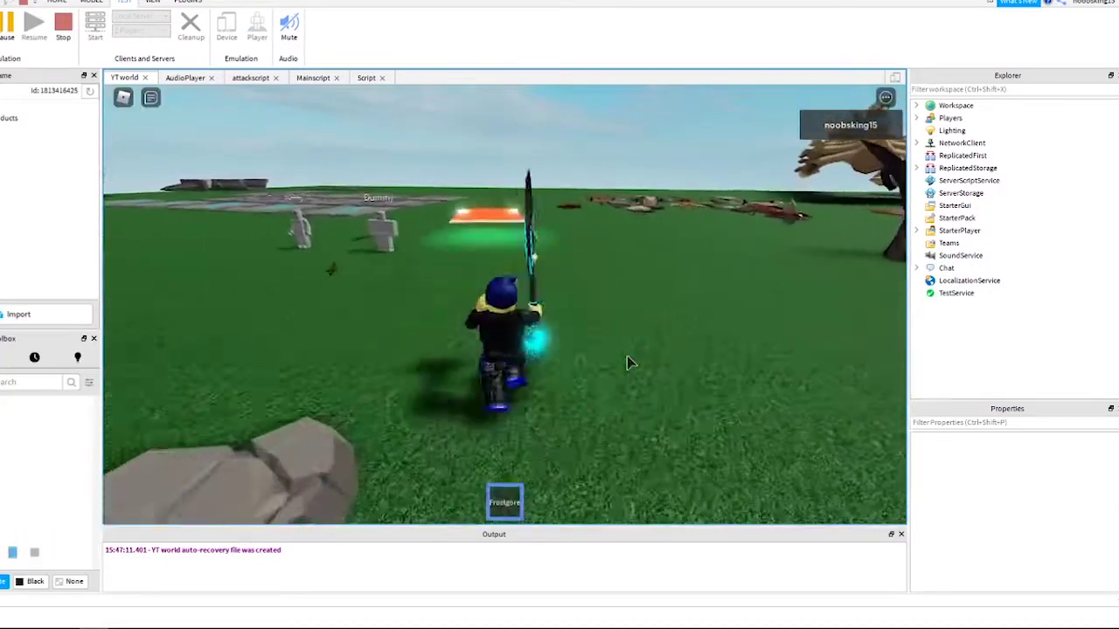
pyautogui.press('Right')
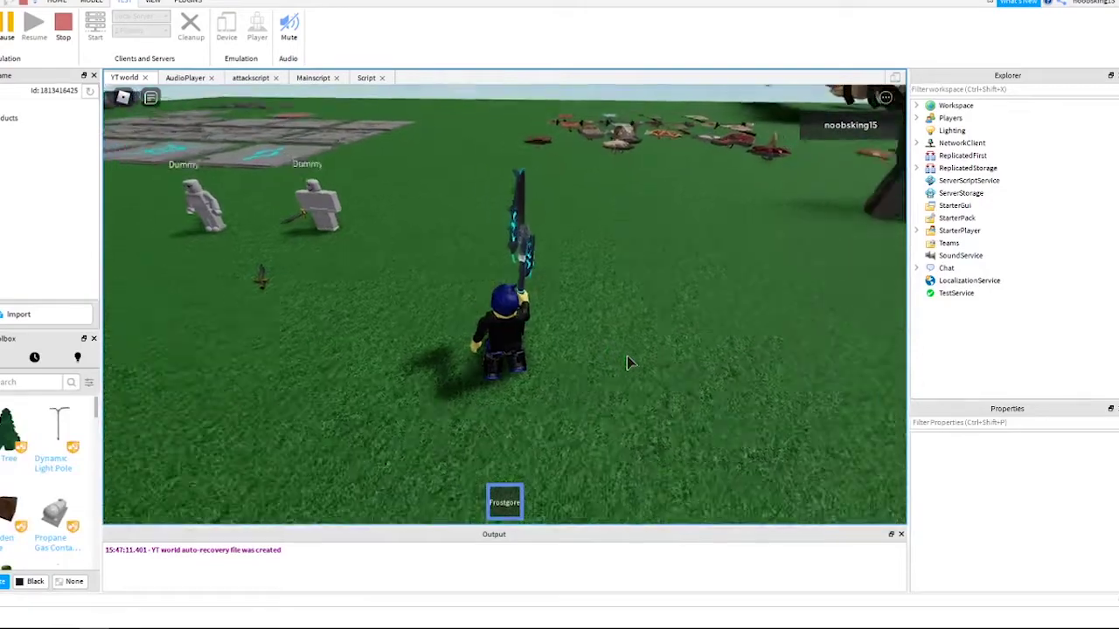
pyautogui.press('w')
pyautogui.press('Right')
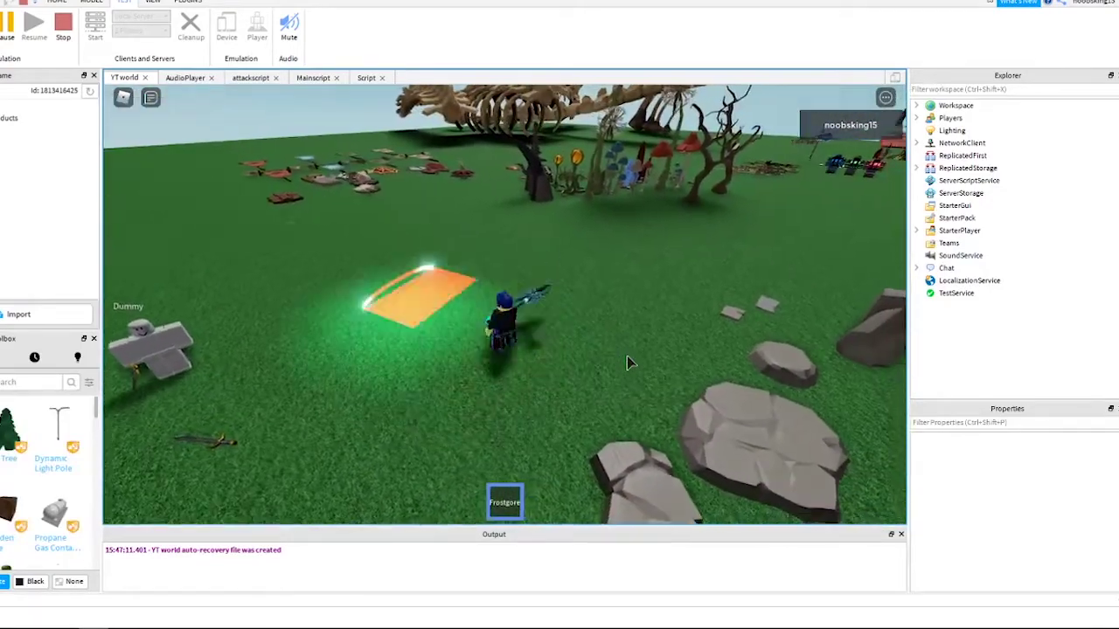
pyautogui.click(626, 362)
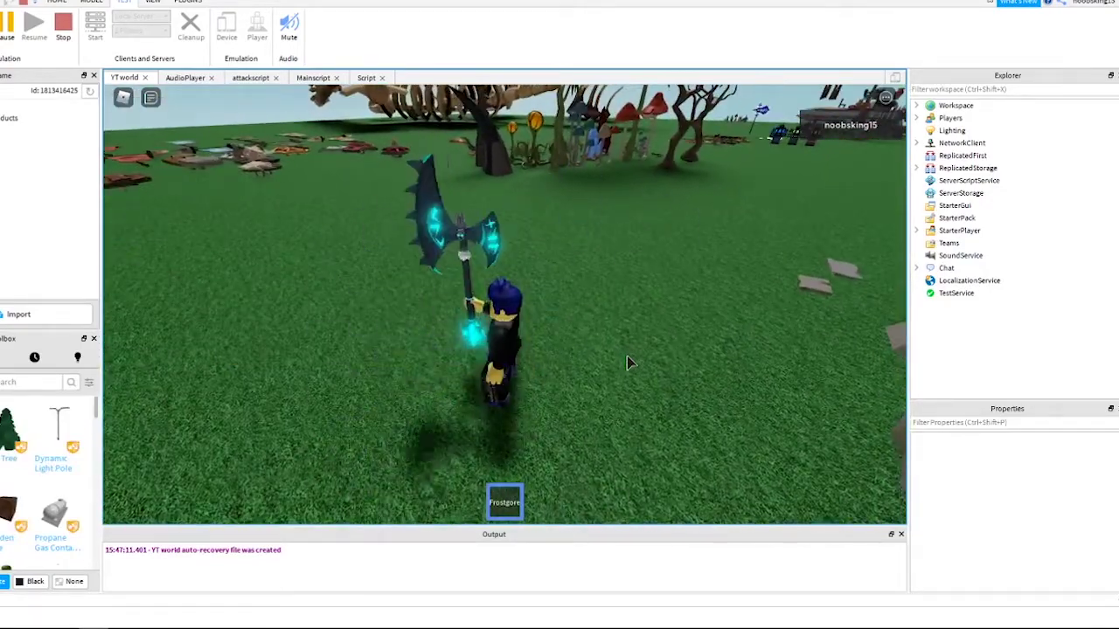
# Attack repeatedly with Frostgore while turning the camera to examine the slash effect from several angles.
pyautogui.press('Right')
pyautogui.press('w')
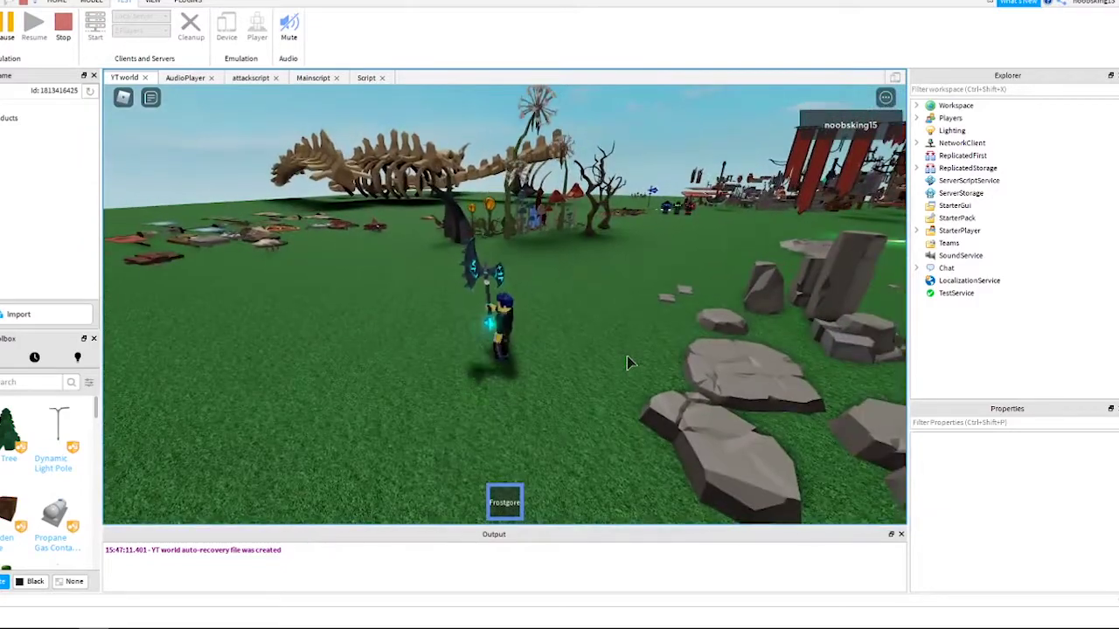
pyautogui.press('Left')
pyautogui.click(625, 362)
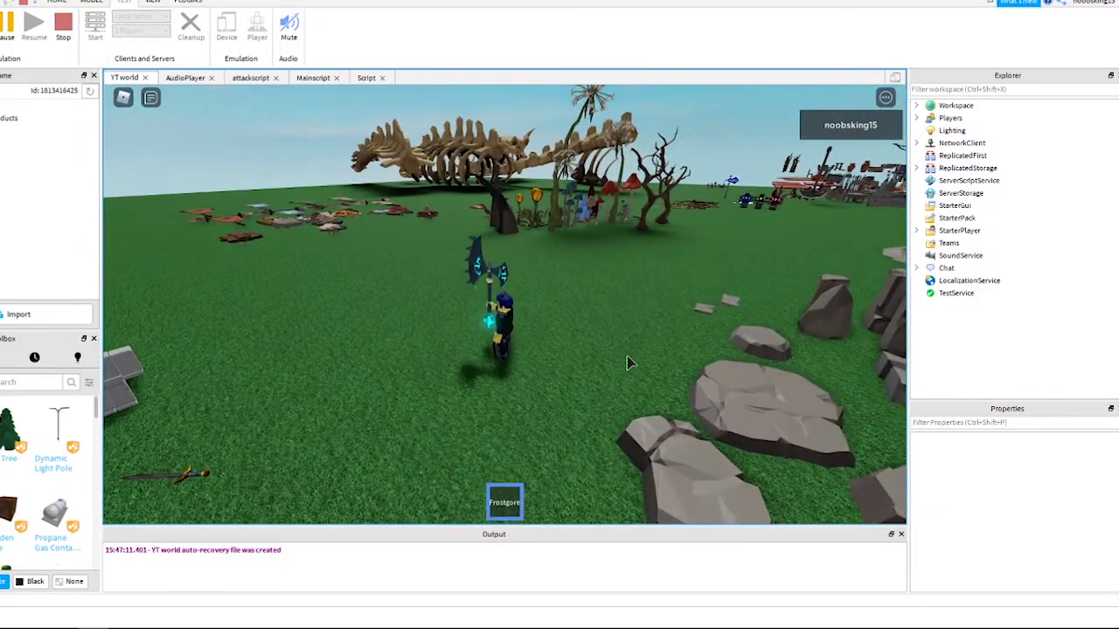
pyautogui.press('Left')
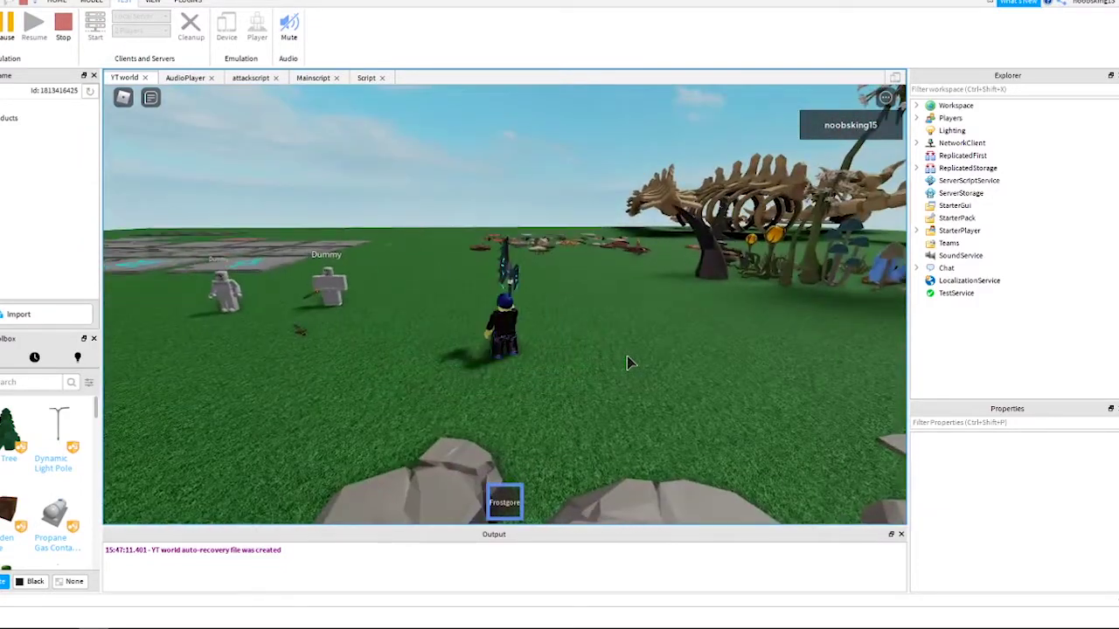
pyautogui.click(628, 362)
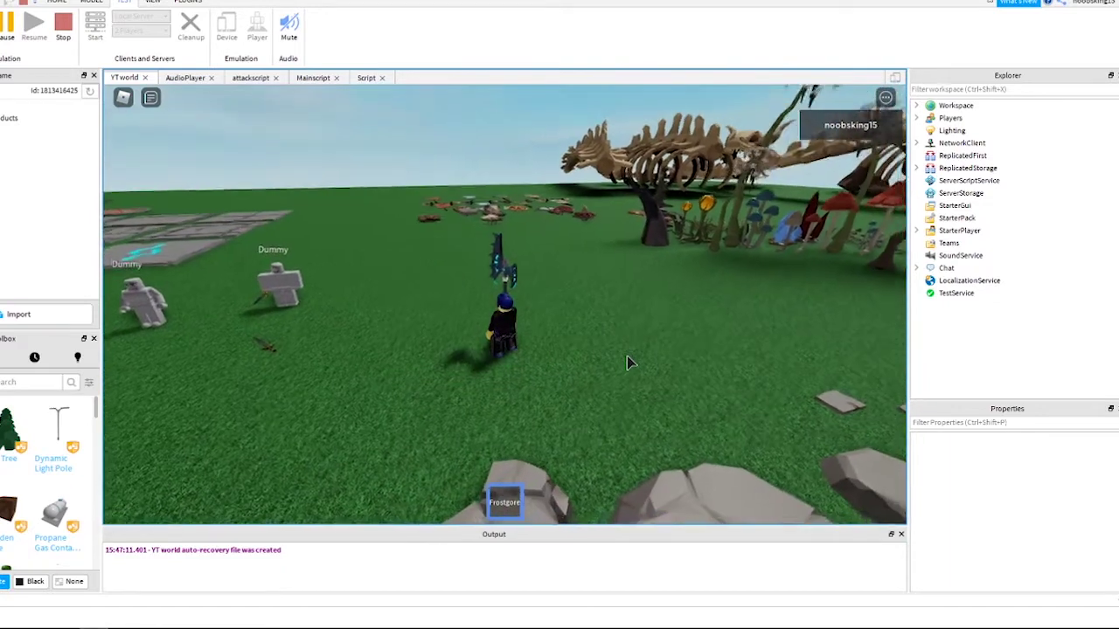
pyautogui.click(626, 362)
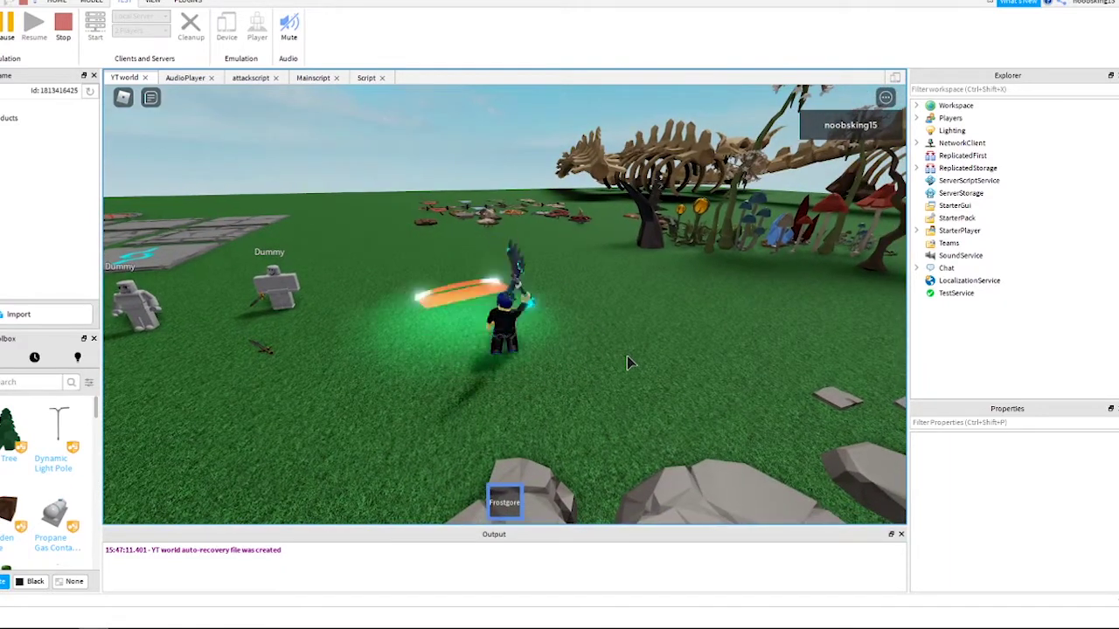